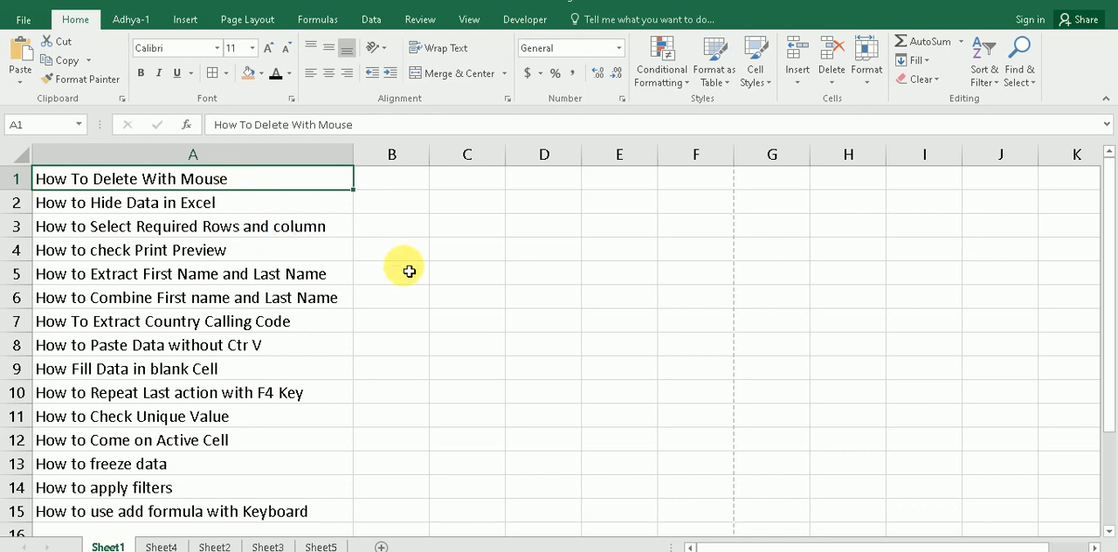
Step: Switch to Sheet4 and enlarge the view of the name list in A1:A8
{"action": "left_click", "coordinate": [161, 547]}
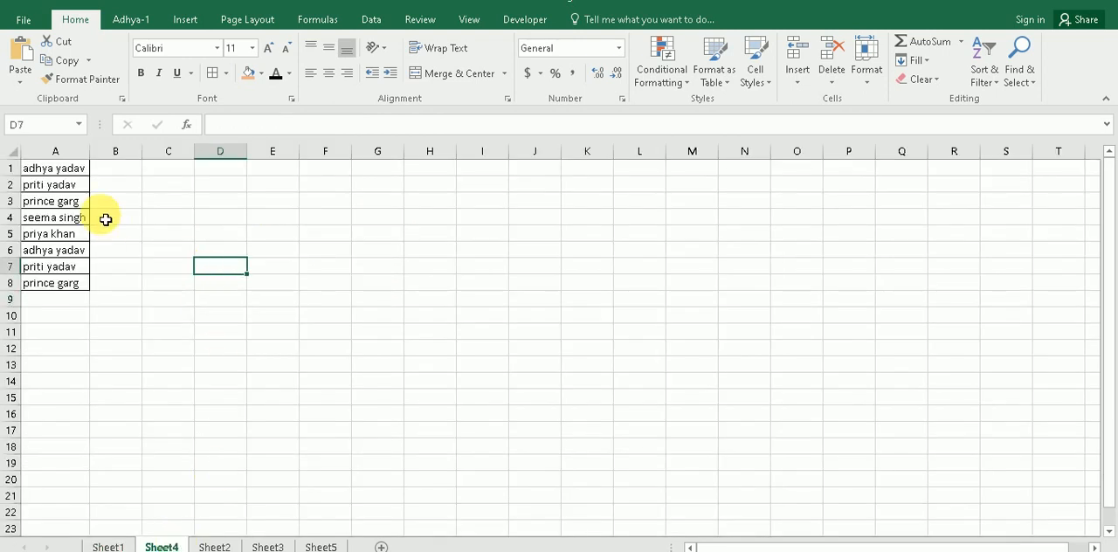
{"action": "left_click_drag", "start_coordinate": [78, 169], "coordinate": [74, 283]}
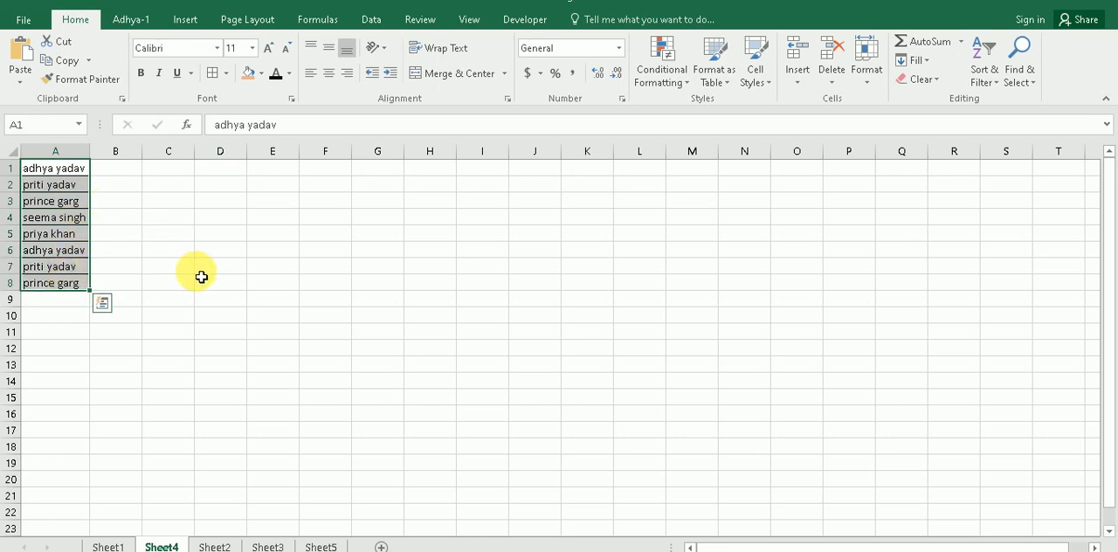
{"action": "scroll", "coordinate": [199, 276], "scroll_direction": "up", "scroll_amount": 2, "text": "ctrl"}
{"action": "scroll", "coordinate": [199, 276], "scroll_direction": "up", "scroll_amount": 1, "text": "ctrl"}
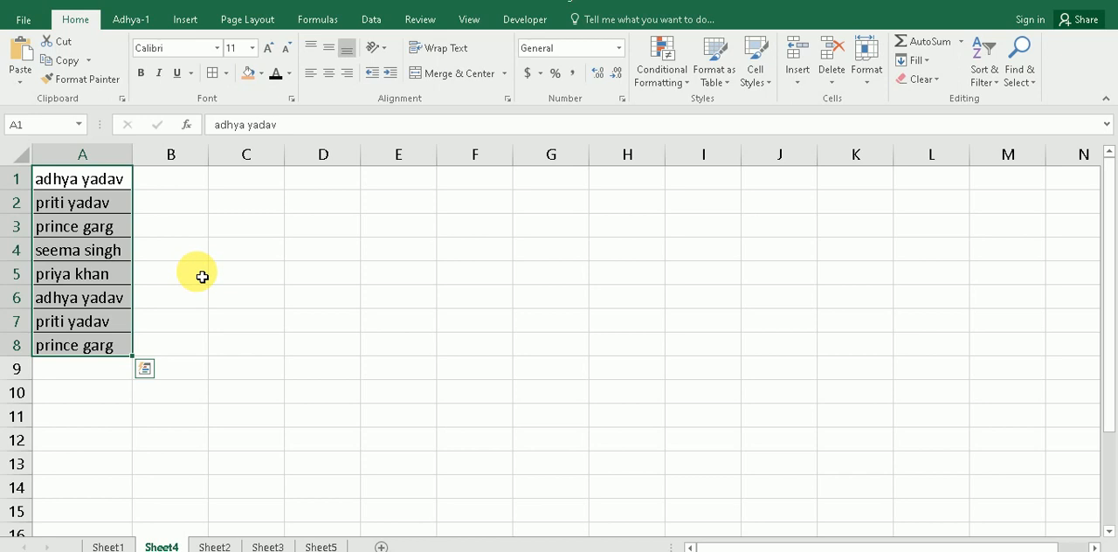
{"action": "left_click", "coordinate": [202, 276]}
{"action": "left_click", "coordinate": [183, 222]}
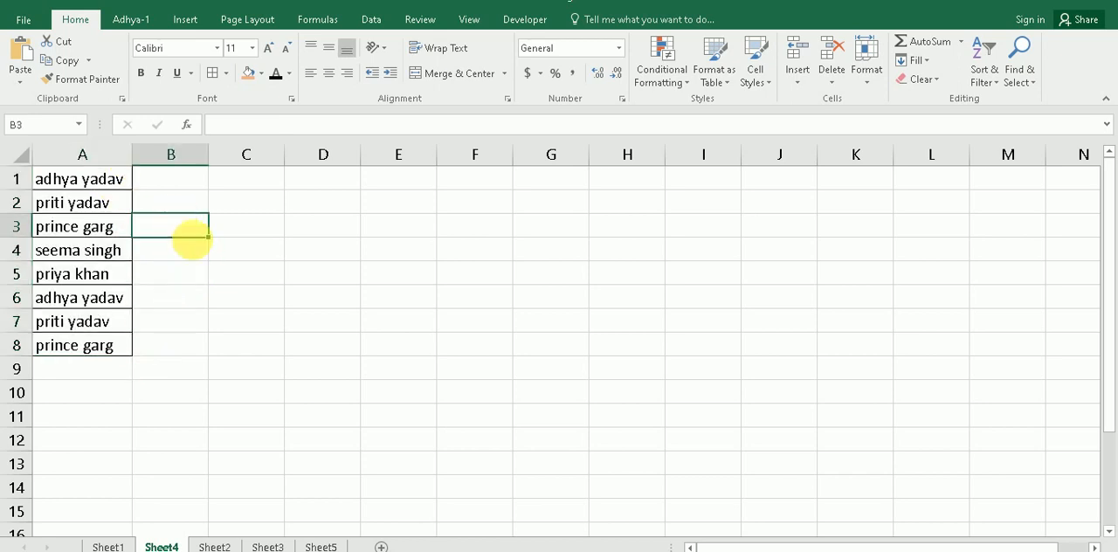
{"action": "left_click_drag", "start_coordinate": [100, 180], "coordinate": [99, 346]}
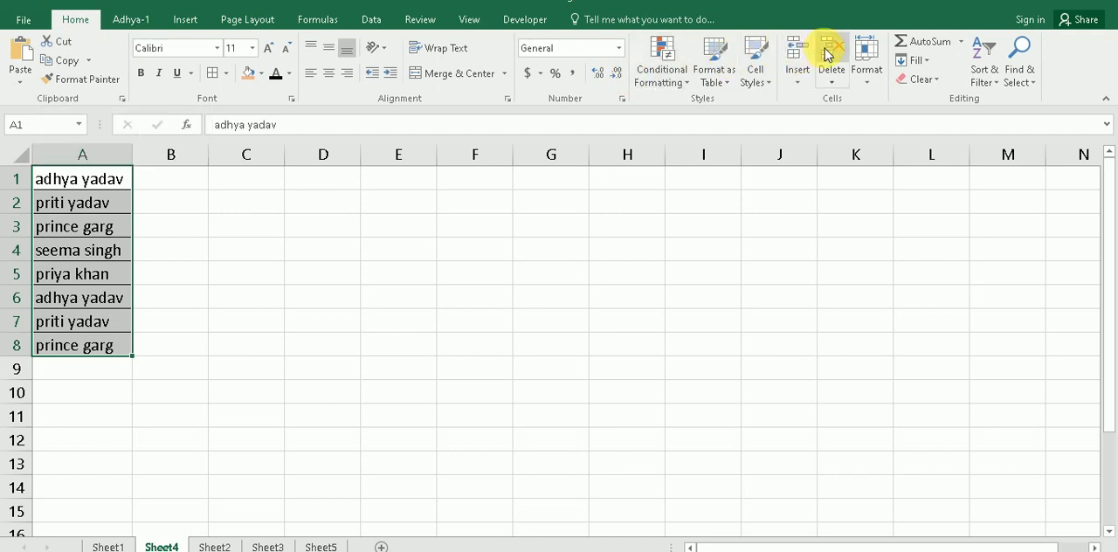
{"action": "right_click", "coordinate": [108, 214]}
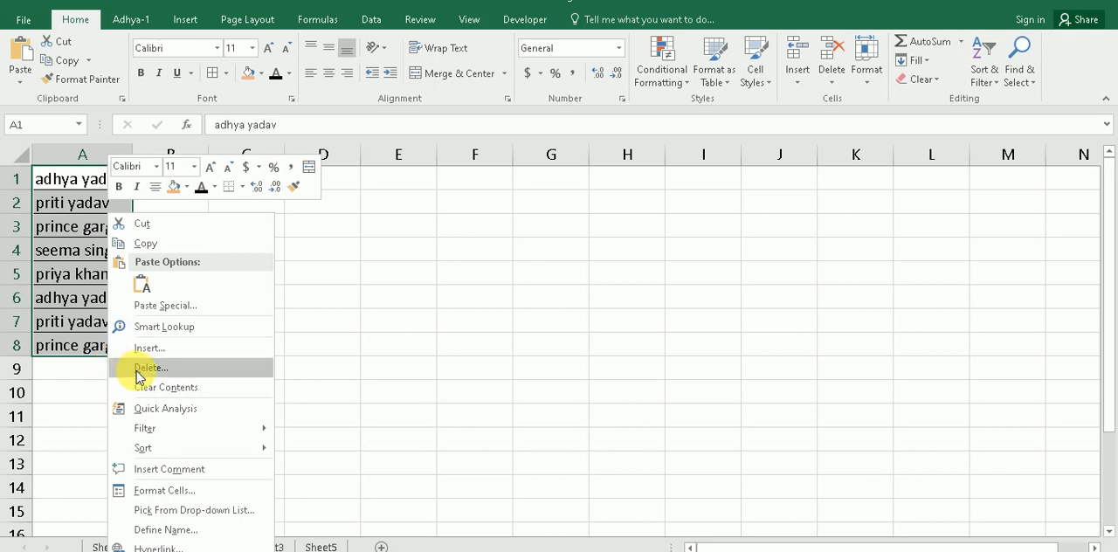
{"action": "left_click", "coordinate": [84, 383]}
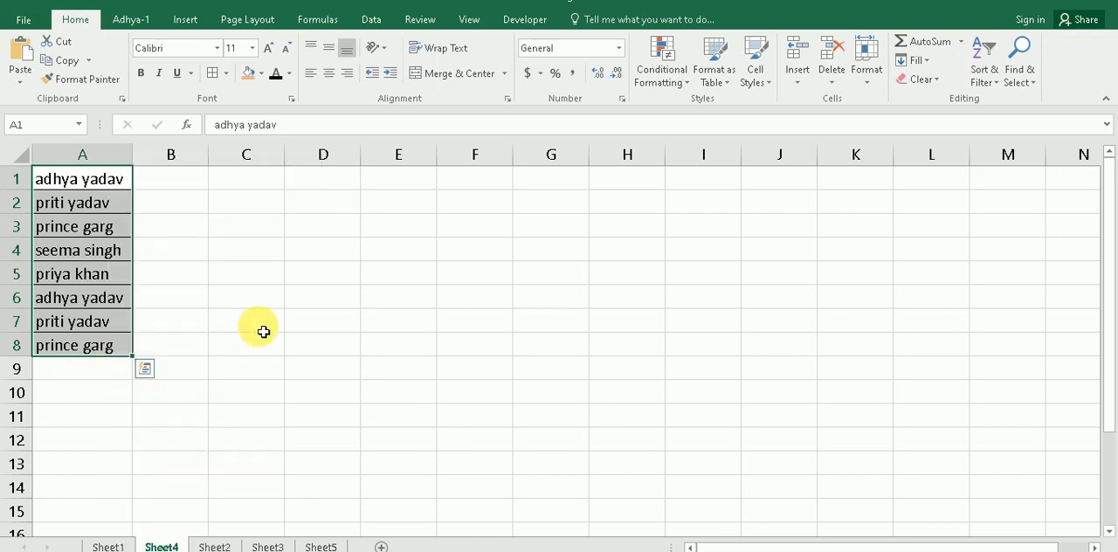
Step: Clear the contents of A5:A8 by pulling the fill handle of the A1:A8 range back up to row 5
{"action": "left_click", "coordinate": [234, 278]}
{"action": "left_click_drag", "start_coordinate": [108, 182], "coordinate": [113, 348]}
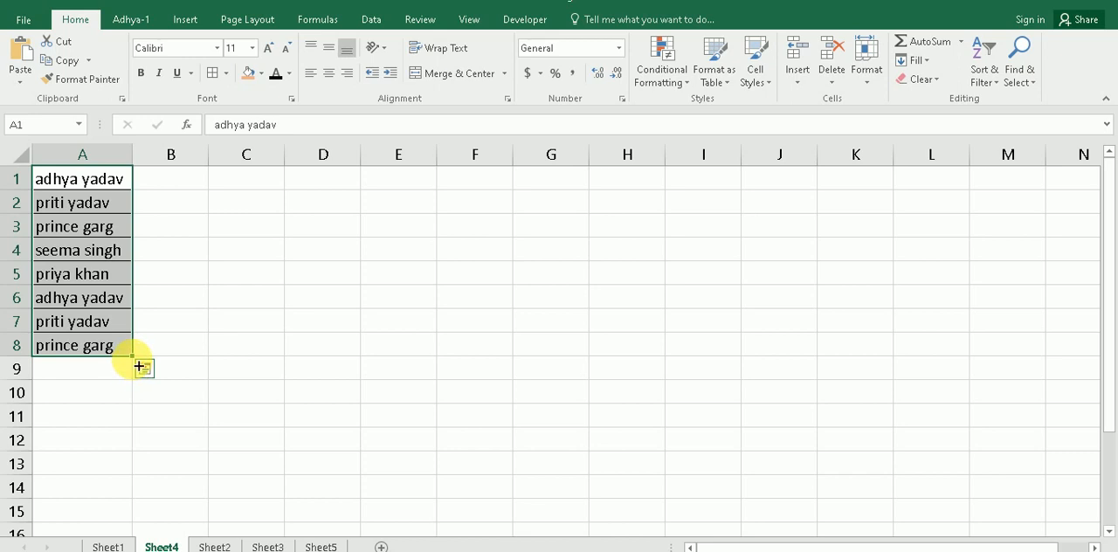
{"action": "left_click_drag", "start_coordinate": [138, 363], "coordinate": [139, 276]}
{"action": "left_click", "coordinate": [190, 310]}
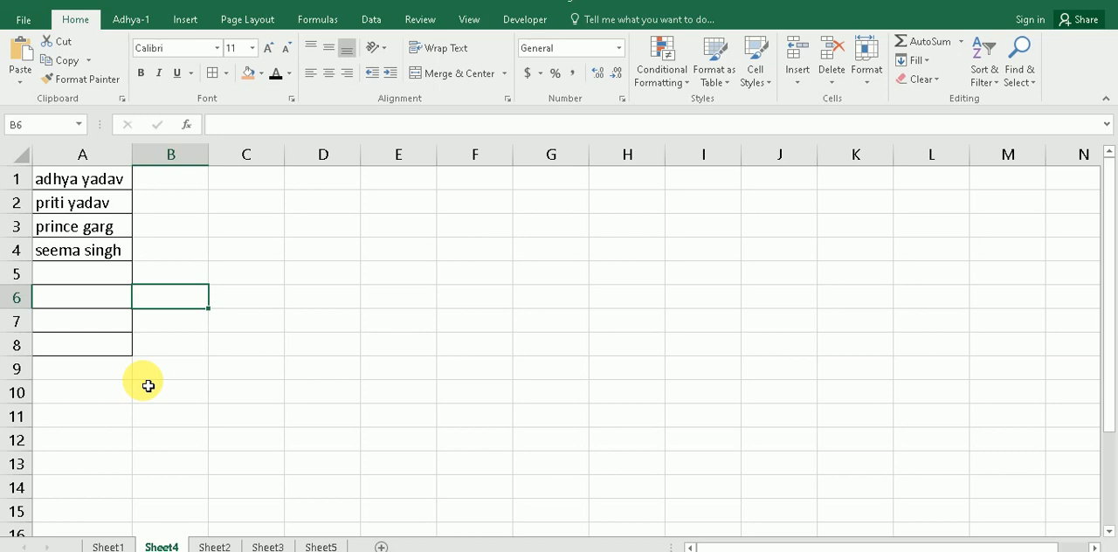
Step: Check the topic list on Sheet1, then return to Sheet4 and undo the clearing of A5:A8
{"action": "left_click", "coordinate": [107, 545]}
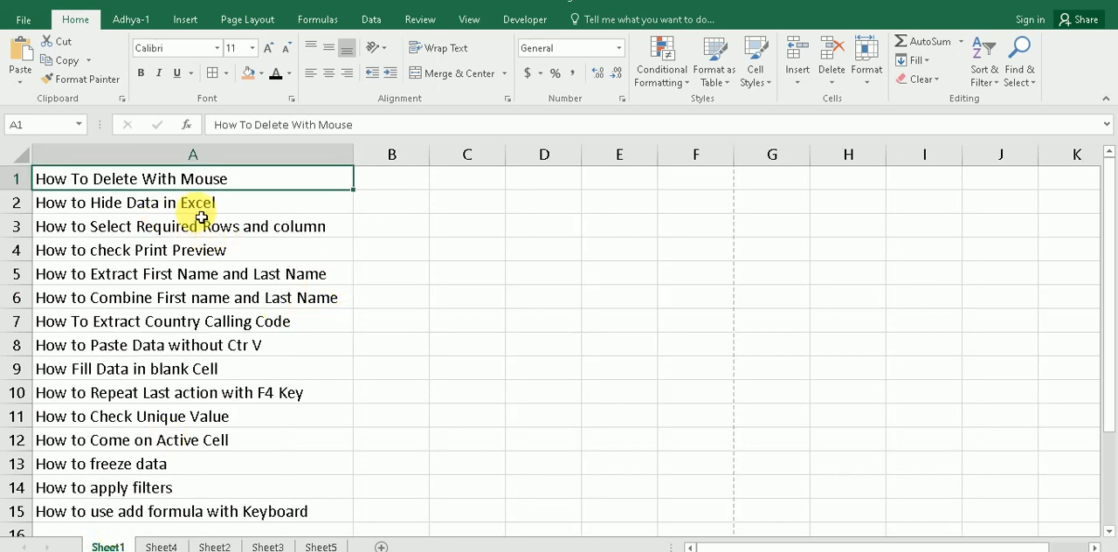
{"action": "left_click", "coordinate": [161, 546]}
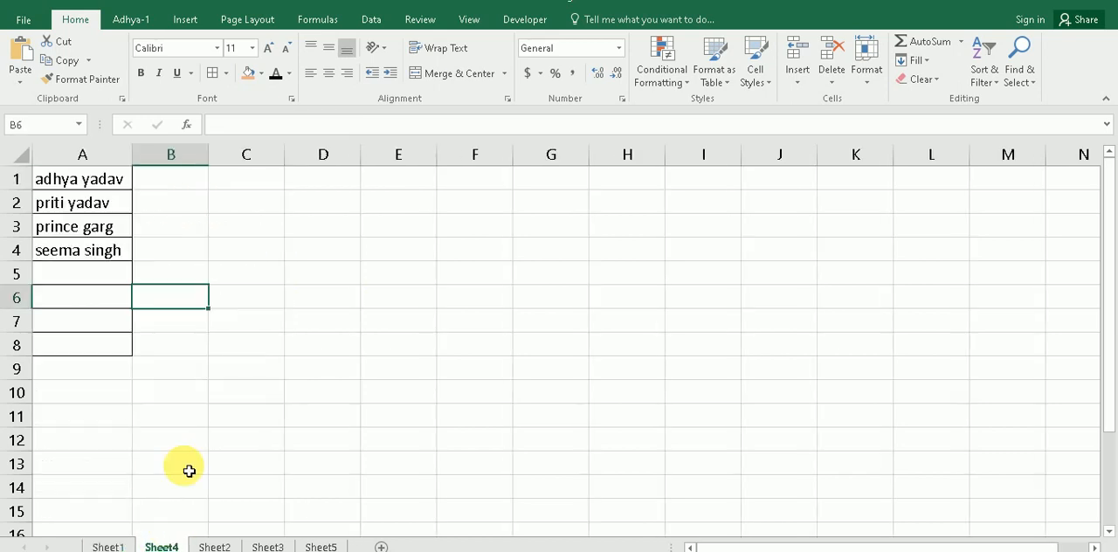
{"action": "left_click", "coordinate": [222, 321]}
{"action": "key", "text": "ctrl+z"}
{"action": "left_click", "coordinate": [220, 281]}
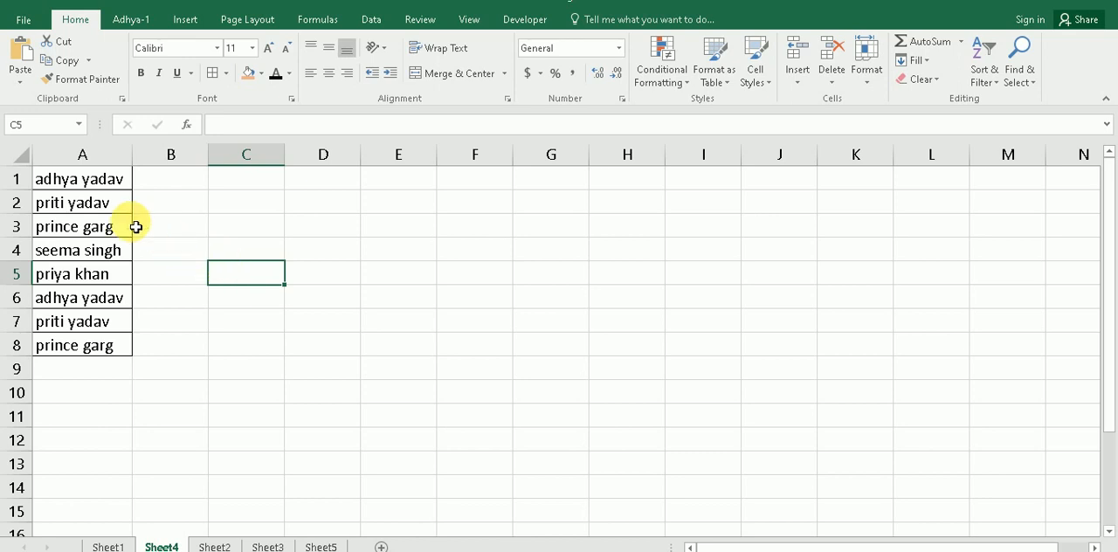
Step: Hide the names in A1:A8 by setting their font color to White, Background 1, and check cell A1
{"action": "left_click_drag", "start_coordinate": [100, 178], "coordinate": [91, 342]}
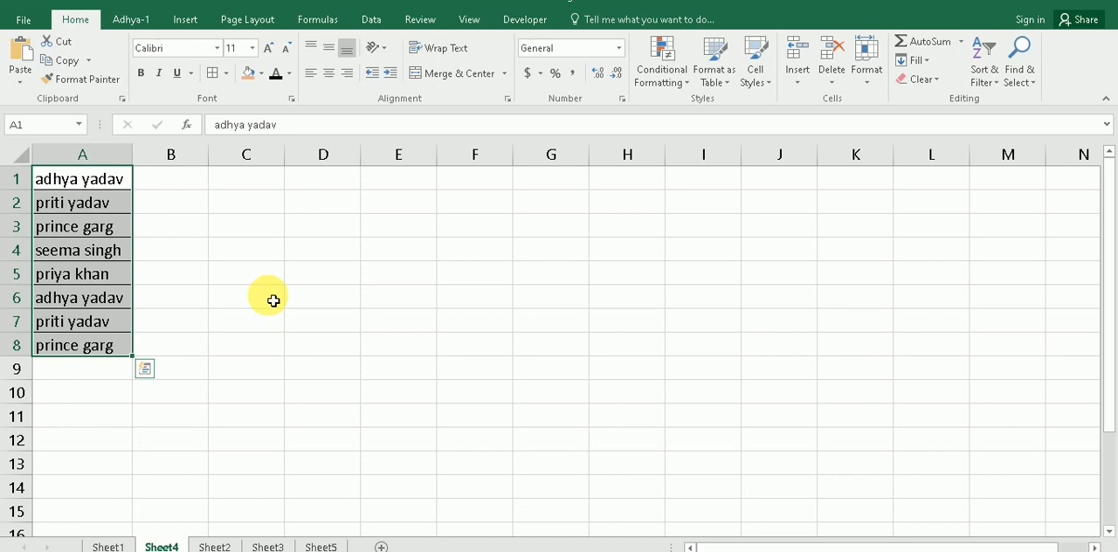
{"action": "left_click", "coordinate": [289, 76]}
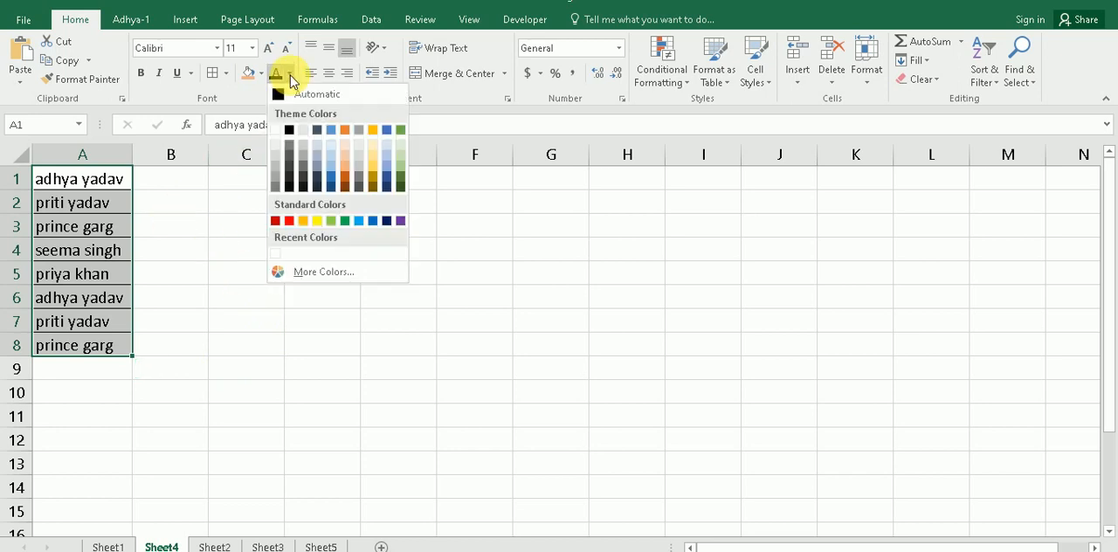
{"action": "left_click", "coordinate": [276, 131]}
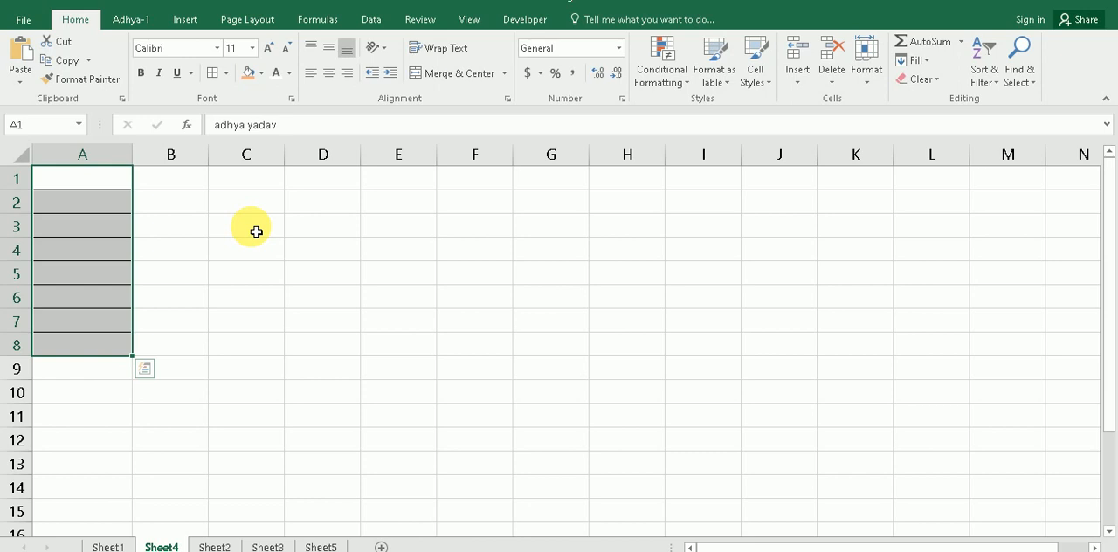
{"action": "left_click", "coordinate": [256, 232]}
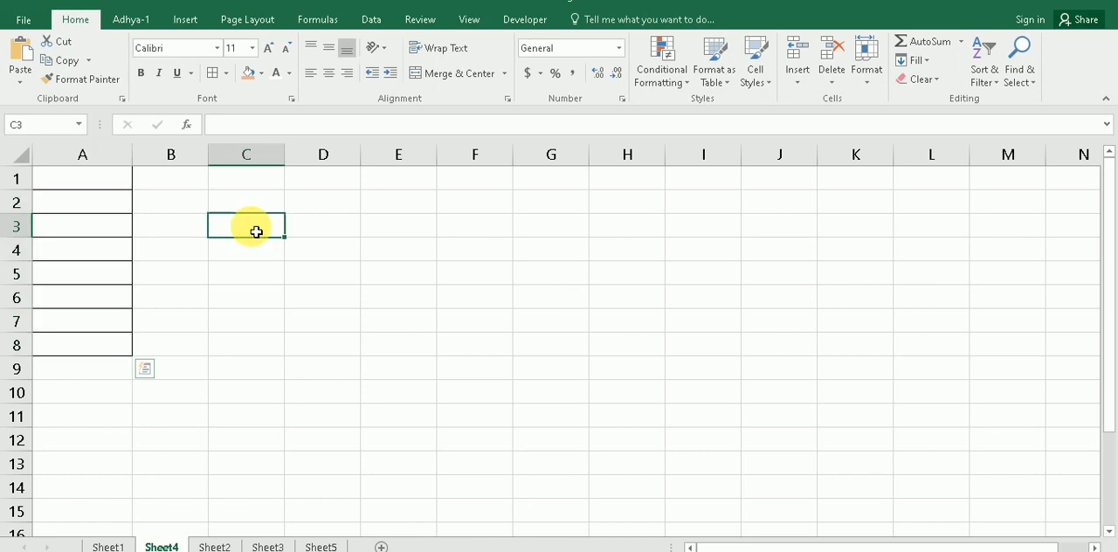
{"action": "left_click", "coordinate": [118, 181]}
{"action": "left_click", "coordinate": [175, 210]}
Step: Apply a dark grey fill color to the name cells A1:A8
{"action": "left_click_drag", "start_coordinate": [119, 180], "coordinate": [111, 349]}
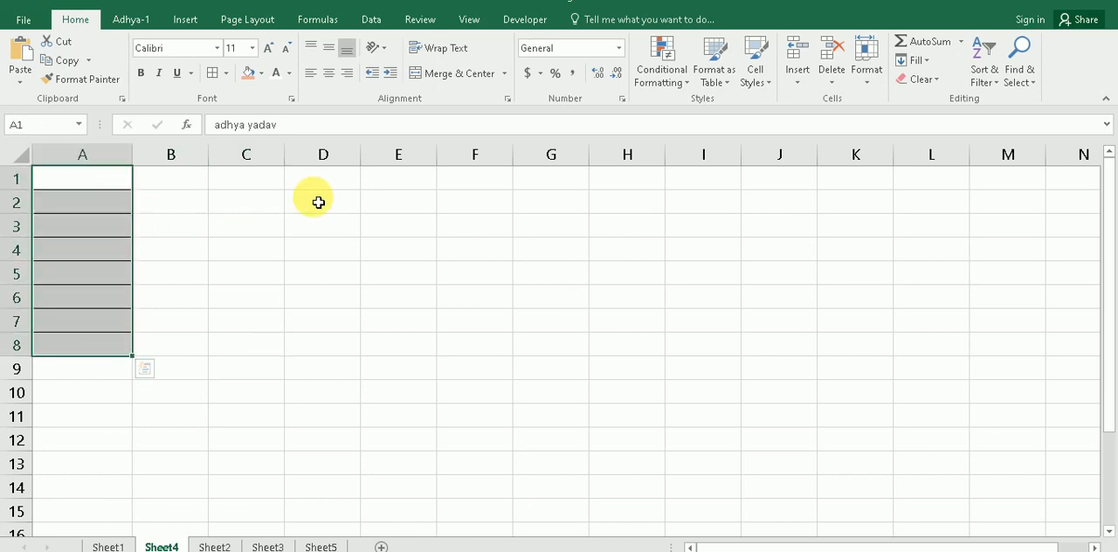
{"action": "left_click", "coordinate": [261, 75]}
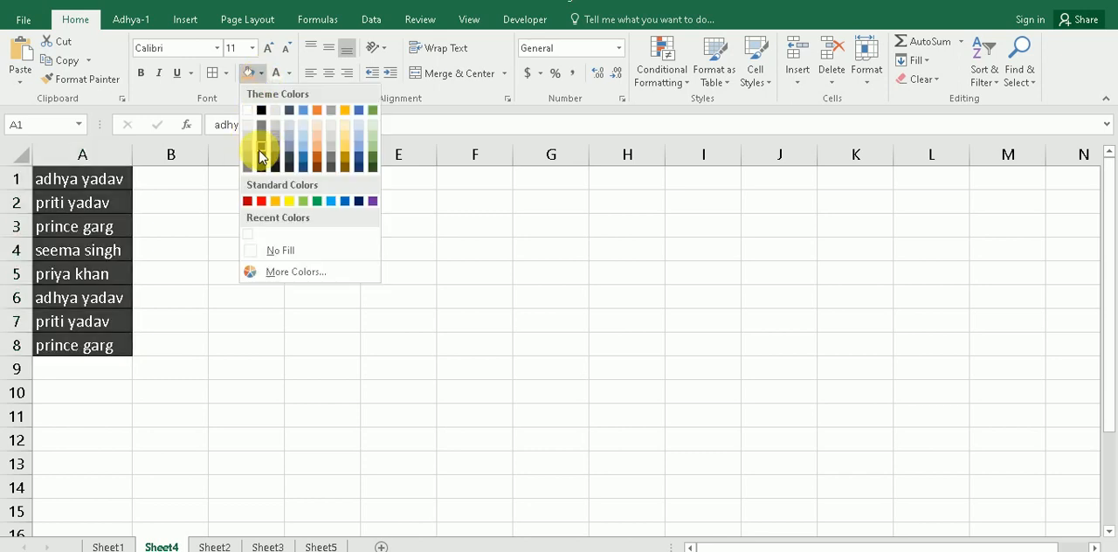
{"action": "left_click", "coordinate": [260, 156]}
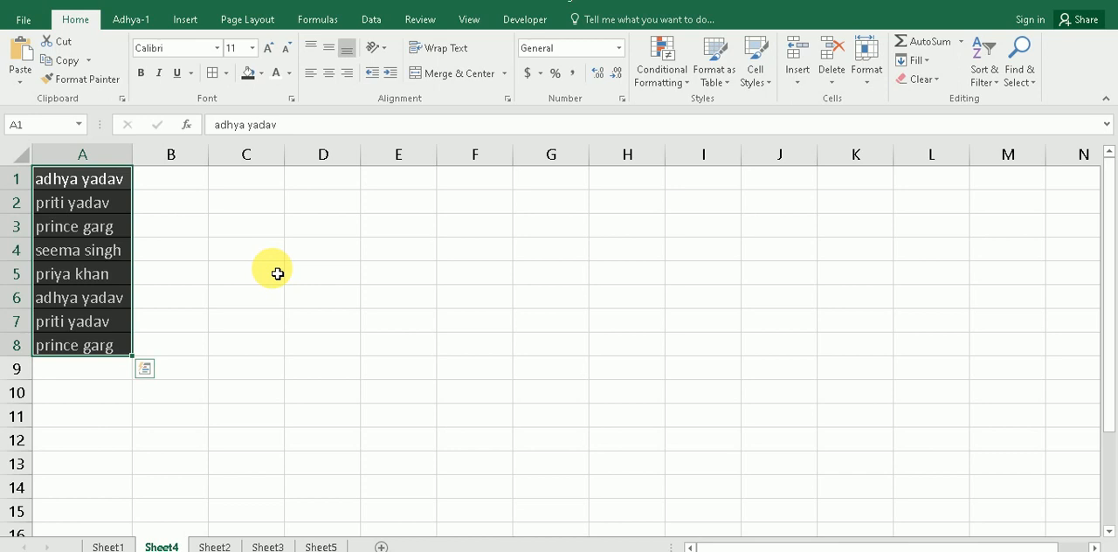
Step: Set the fill of cells A1:A8 to white and their font color to black
{"action": "left_click", "coordinate": [261, 76]}
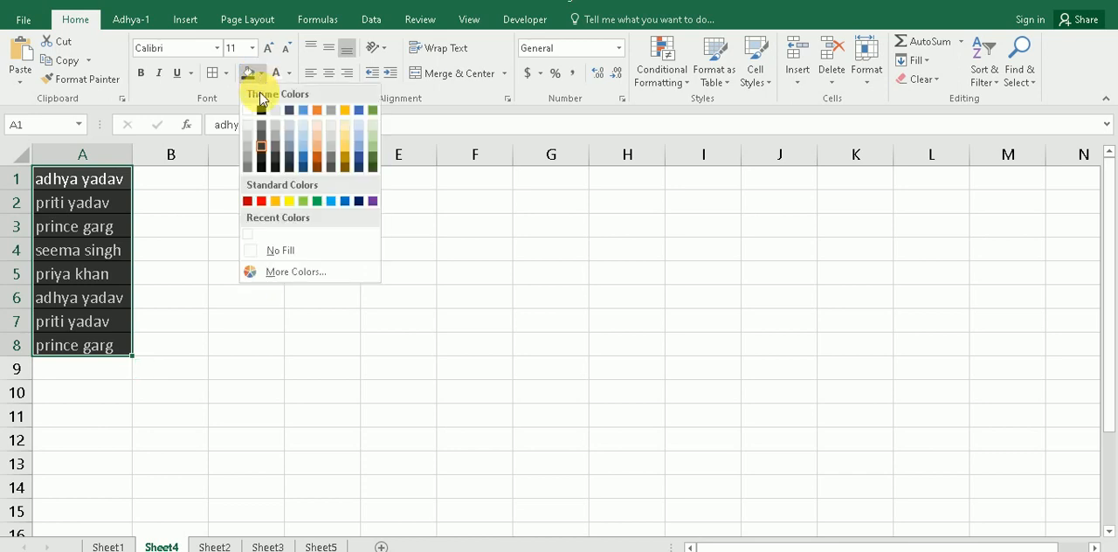
{"action": "left_click", "coordinate": [248, 111]}
{"action": "left_click", "coordinate": [289, 73]}
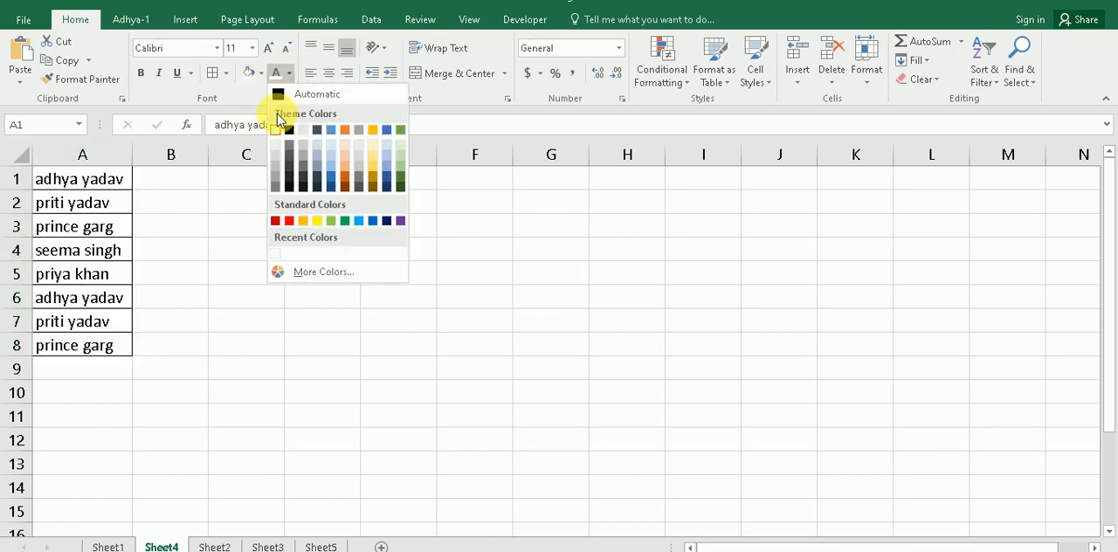
{"action": "left_click", "coordinate": [289, 131]}
{"action": "left_click", "coordinate": [202, 223]}
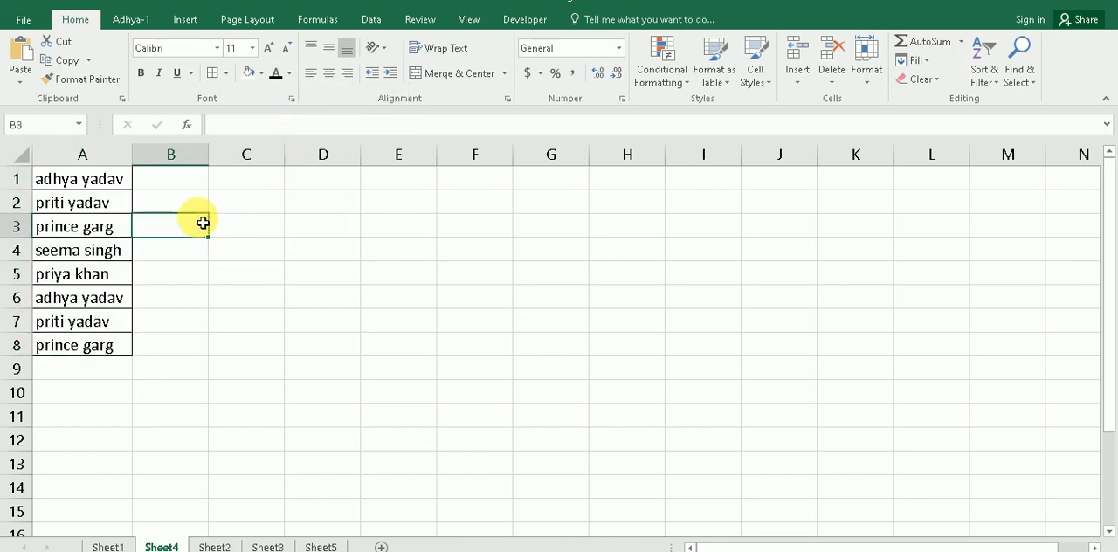
{"action": "left_click", "coordinate": [177, 253]}
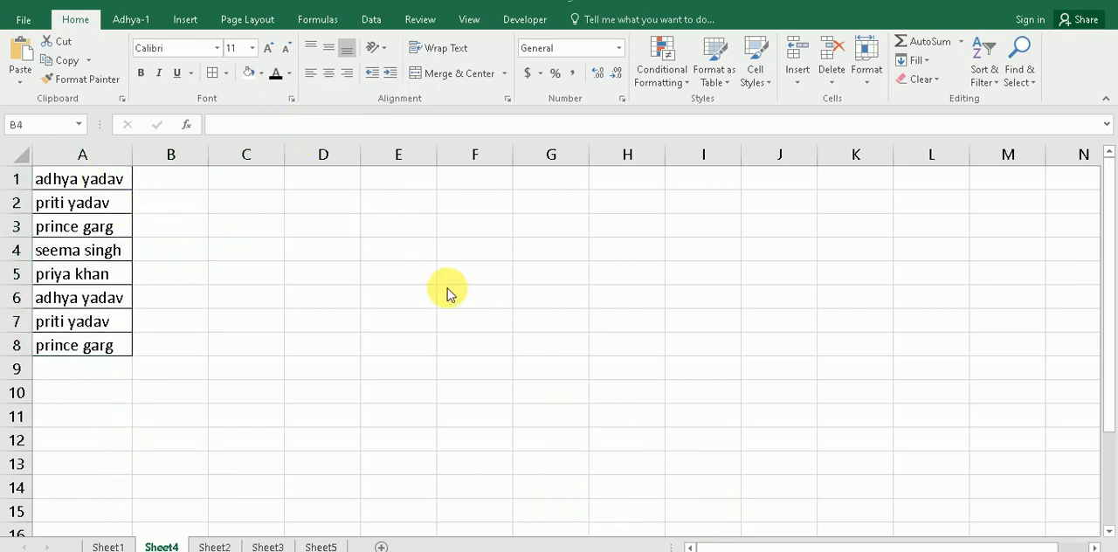
{"action": "key", "text": "Up"}
{"action": "key", "text": "Up"}
{"action": "left_click_drag", "start_coordinate": [102, 188], "coordinate": [108, 282]}
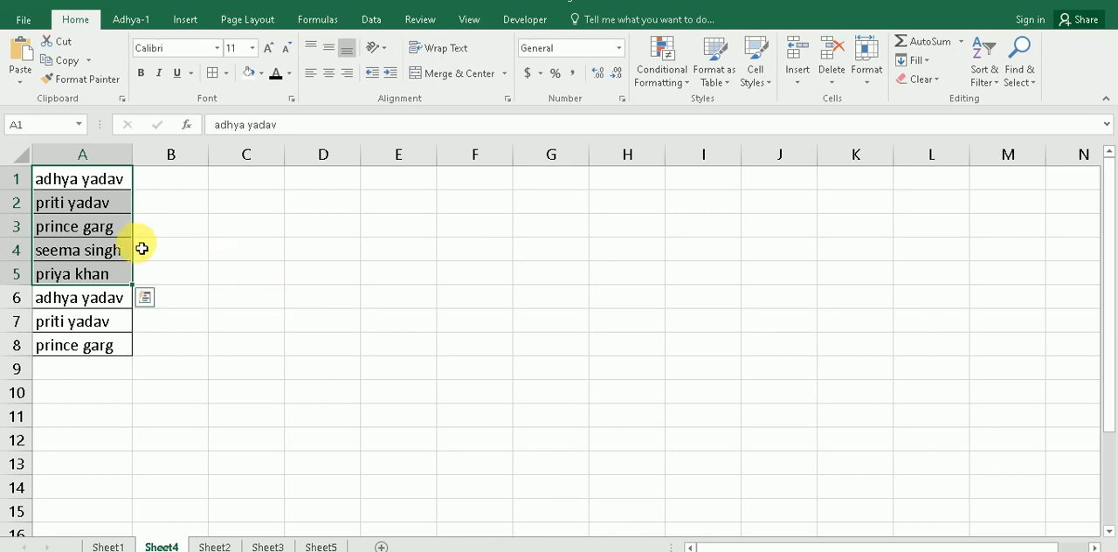
{"action": "right_click", "coordinate": [108, 230]}
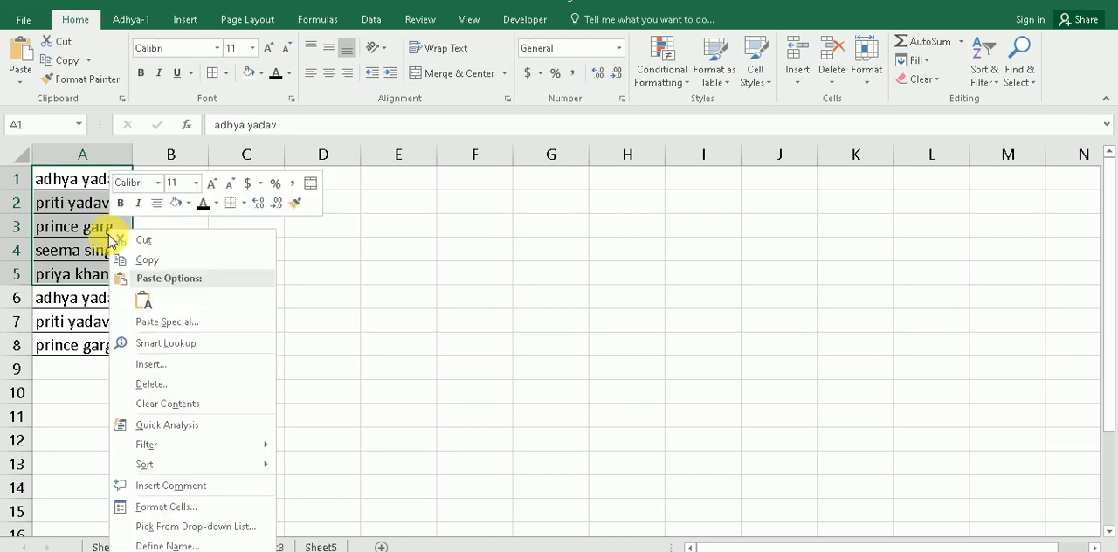
{"action": "left_click", "coordinate": [77, 355]}
{"action": "left_click", "coordinate": [580, 551]}
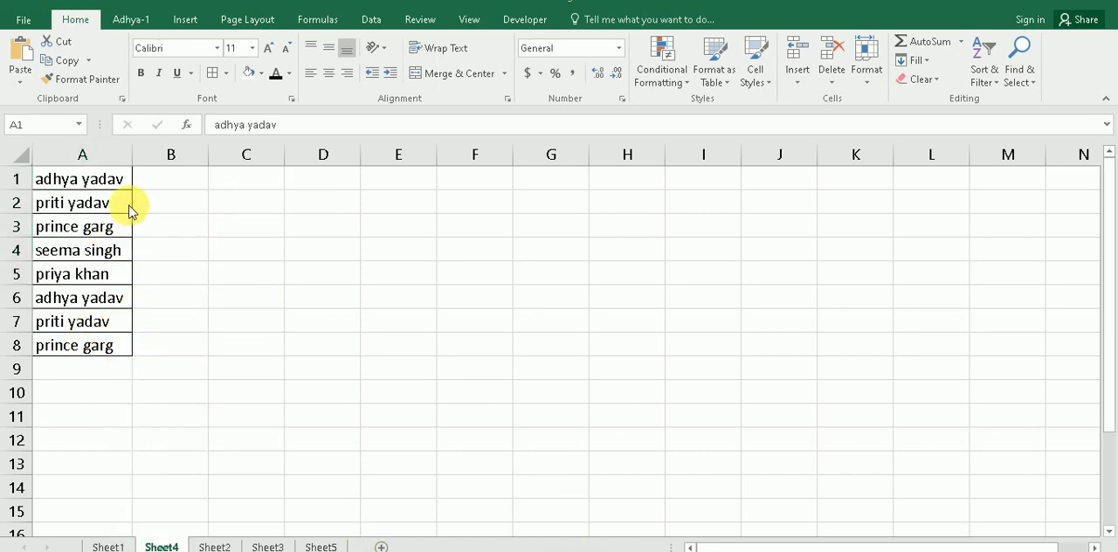
{"action": "left_click", "coordinate": [161, 218]}
Step: Hide the names in A1:A5 with the custom number format ;;; and check the stored content of A1
{"action": "left_click_drag", "start_coordinate": [120, 180], "coordinate": [100, 277]}
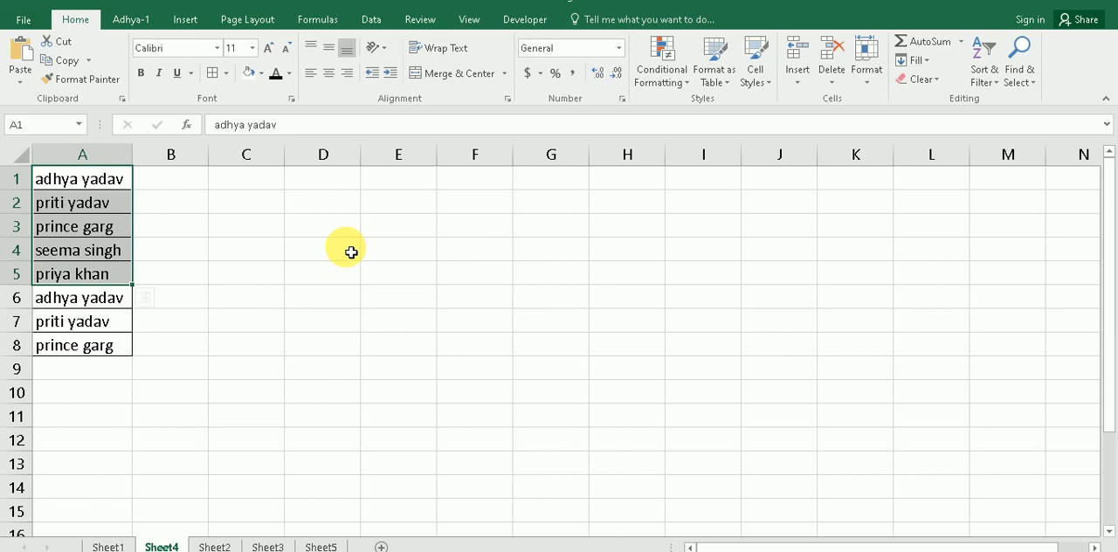
{"action": "key", "text": "ctrl+1"}
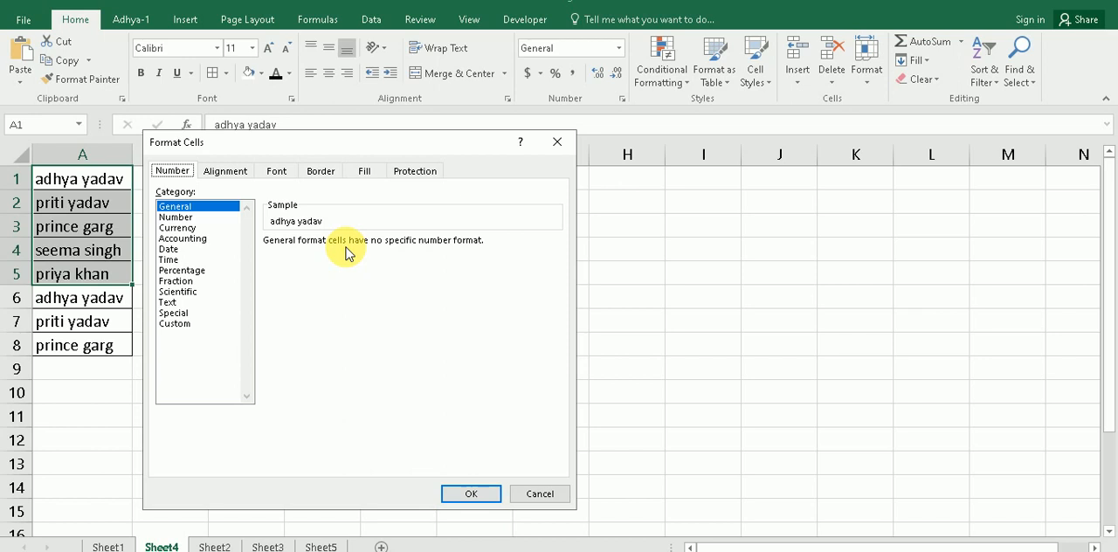
{"action": "left_click", "coordinate": [175, 324]}
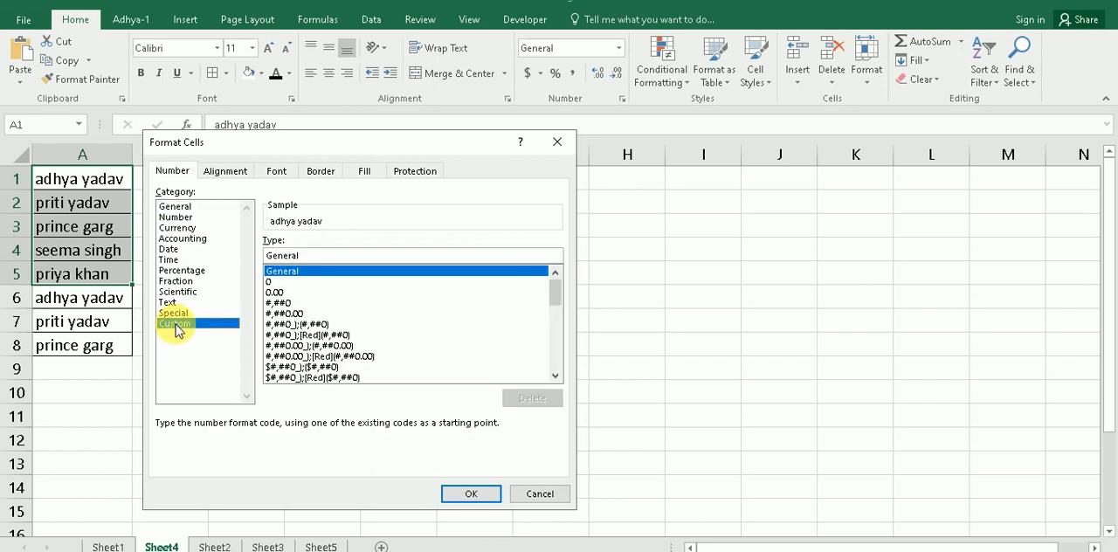
{"action": "left_click", "coordinate": [305, 256]}
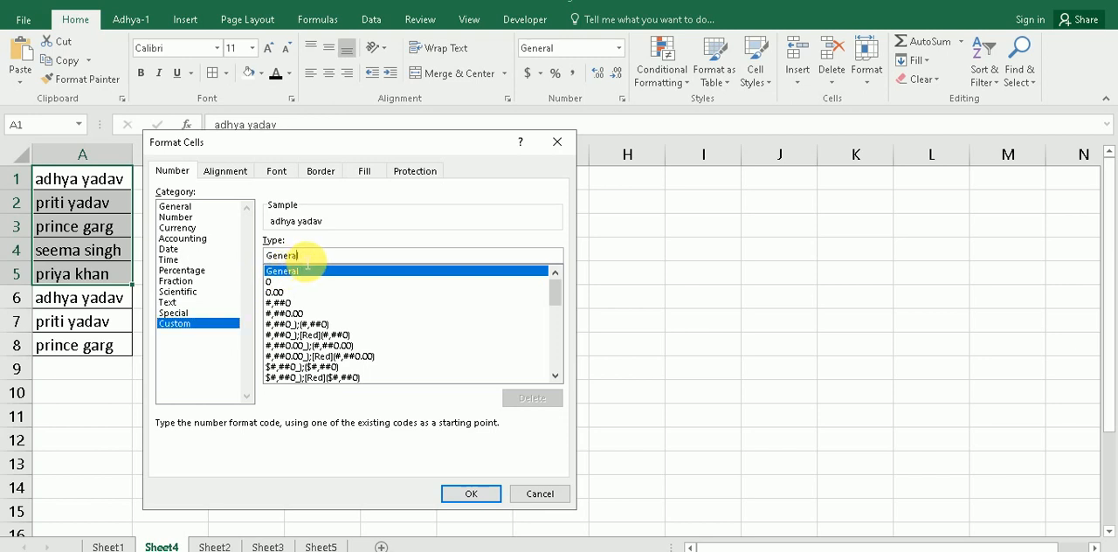
{"action": "key", "text": "BackSpace"}
{"action": "key", "text": "BackSpace"}
{"action": "key", "text": "BackSpace"}
{"action": "key", "text": "BackSpace"}
{"action": "key", "text": "BackSpace"}
{"action": "key", "text": "BackSpace"}
{"action": "key", "text": "BackSpace"}
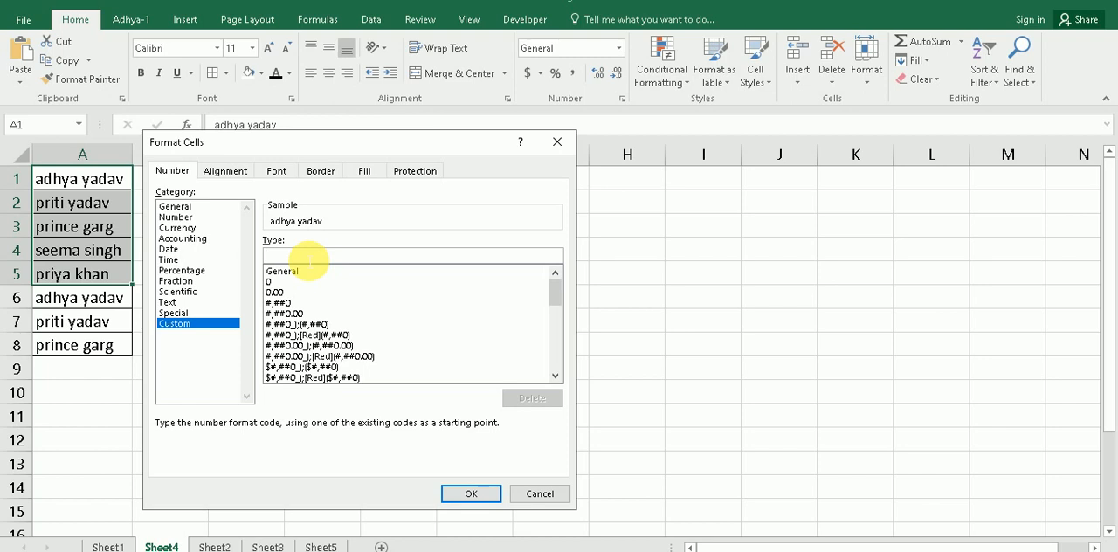
{"action": "type", "text": ";;;"}
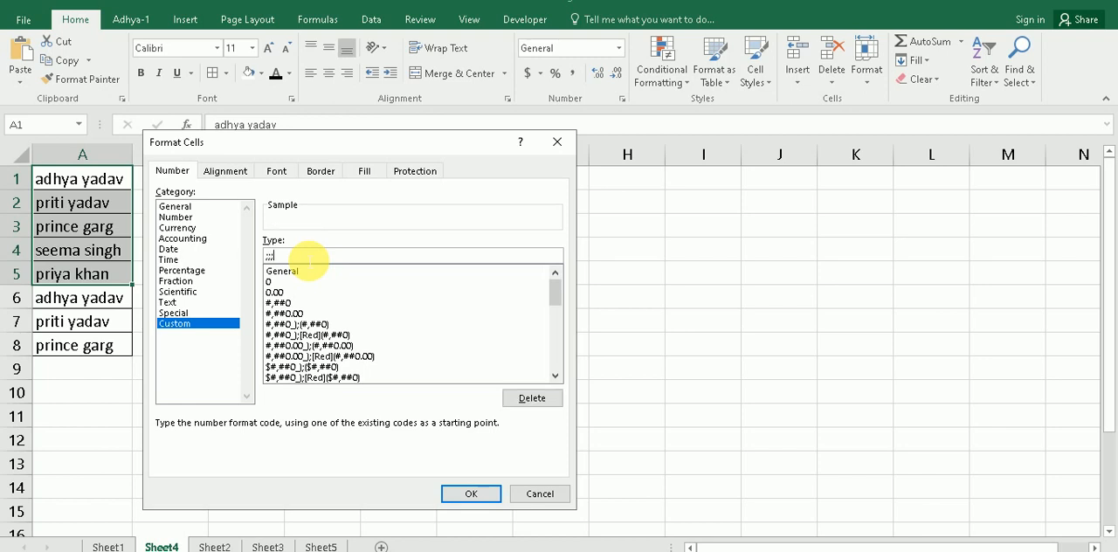
{"action": "left_click", "coordinate": [472, 495]}
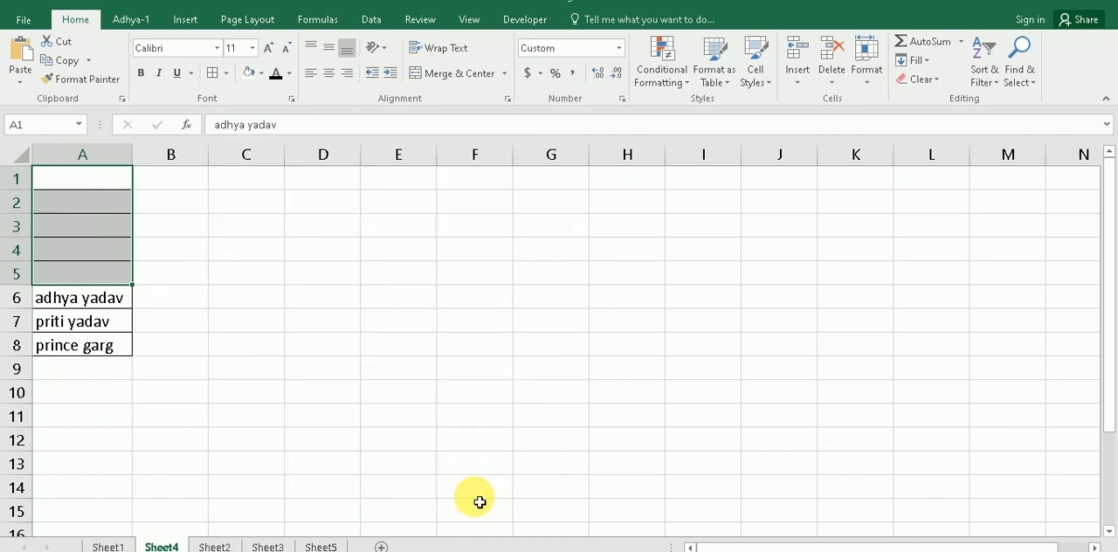
{"action": "left_click", "coordinate": [244, 258]}
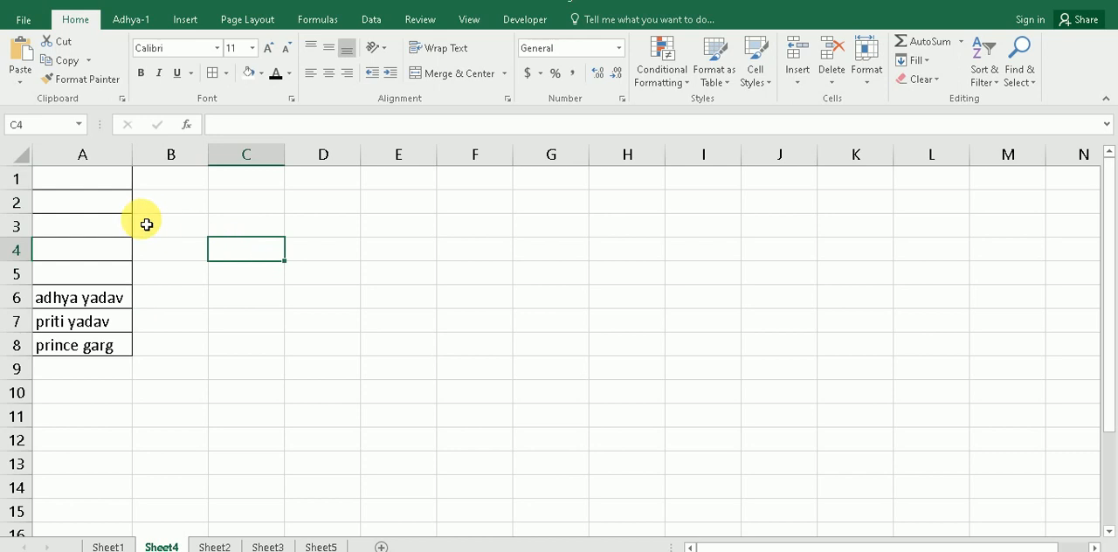
{"action": "left_click", "coordinate": [104, 182]}
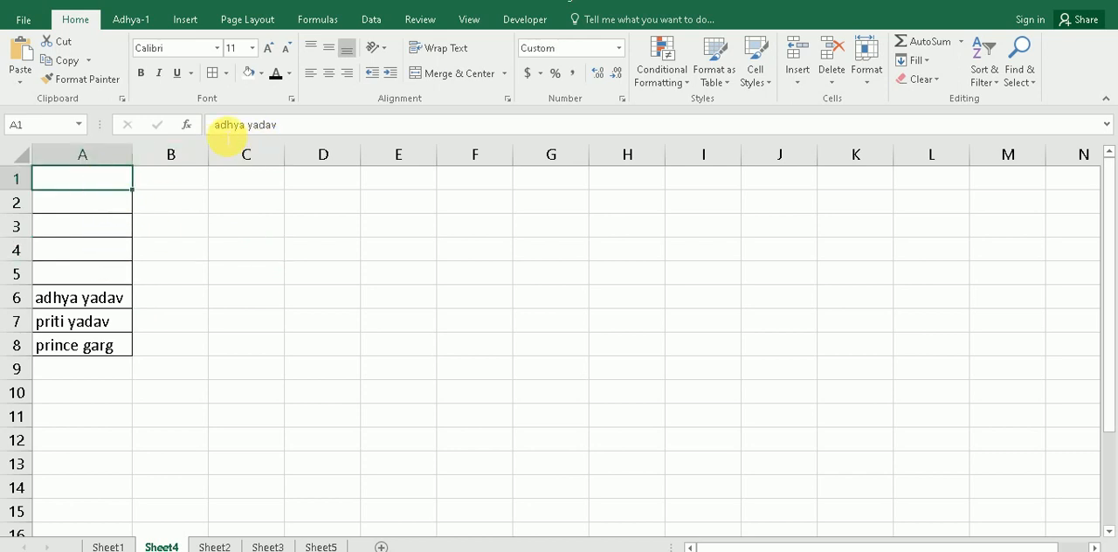
Step: Check the stored content of hidden cell A2 and preview fill colors on A1:A5 without applying one
{"action": "left_click", "coordinate": [87, 201]}
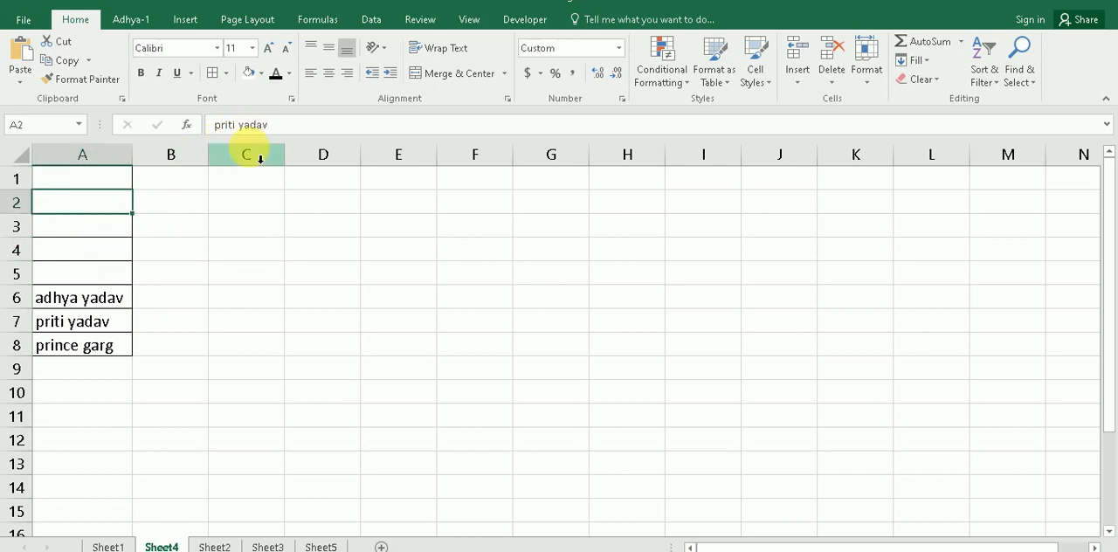
{"action": "left_click", "coordinate": [167, 194]}
{"action": "left_click_drag", "start_coordinate": [120, 177], "coordinate": [107, 280]}
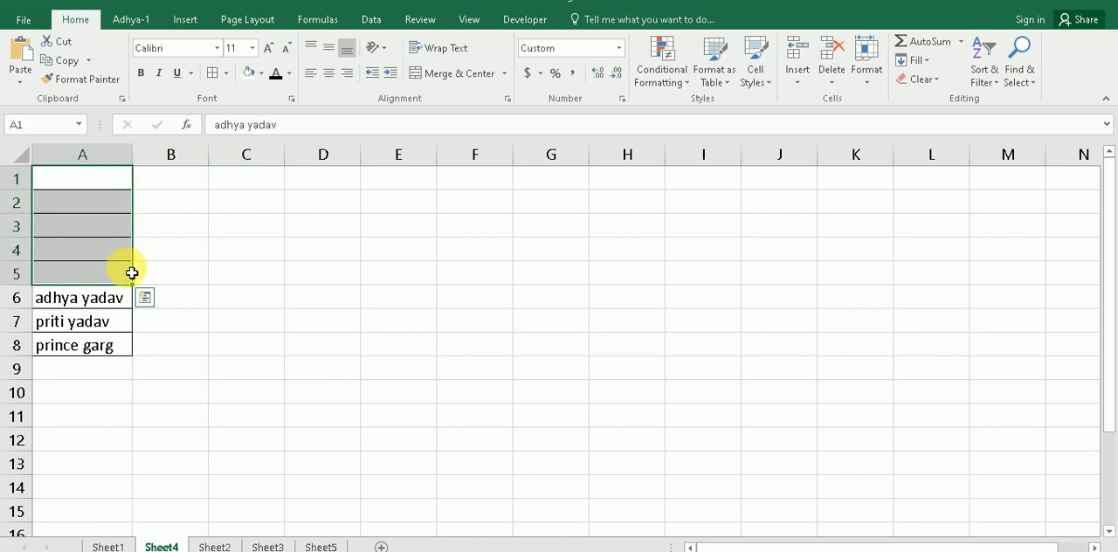
{"action": "left_click", "coordinate": [260, 74]}
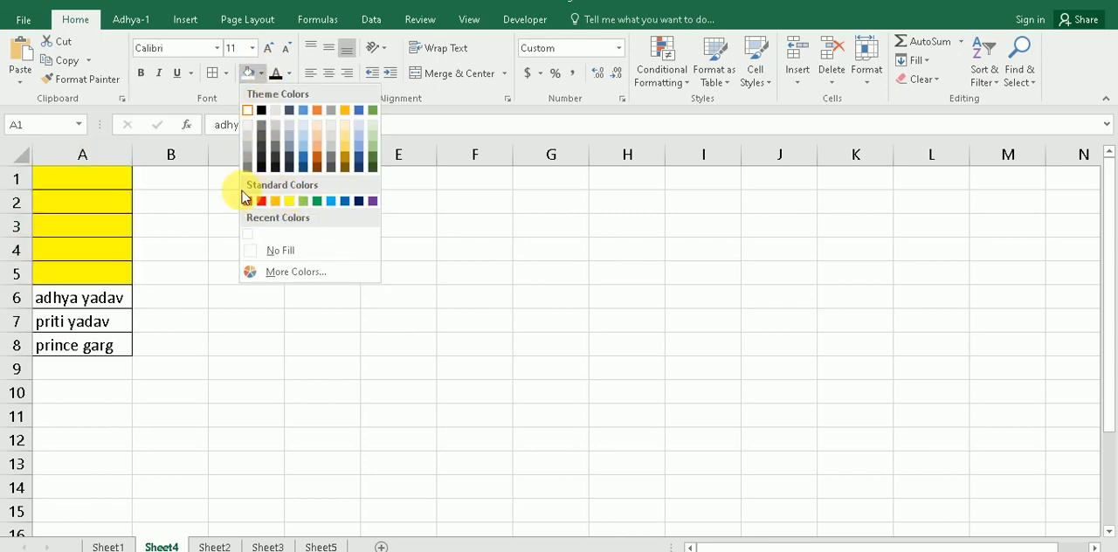
{"action": "left_click", "coordinate": [159, 204]}
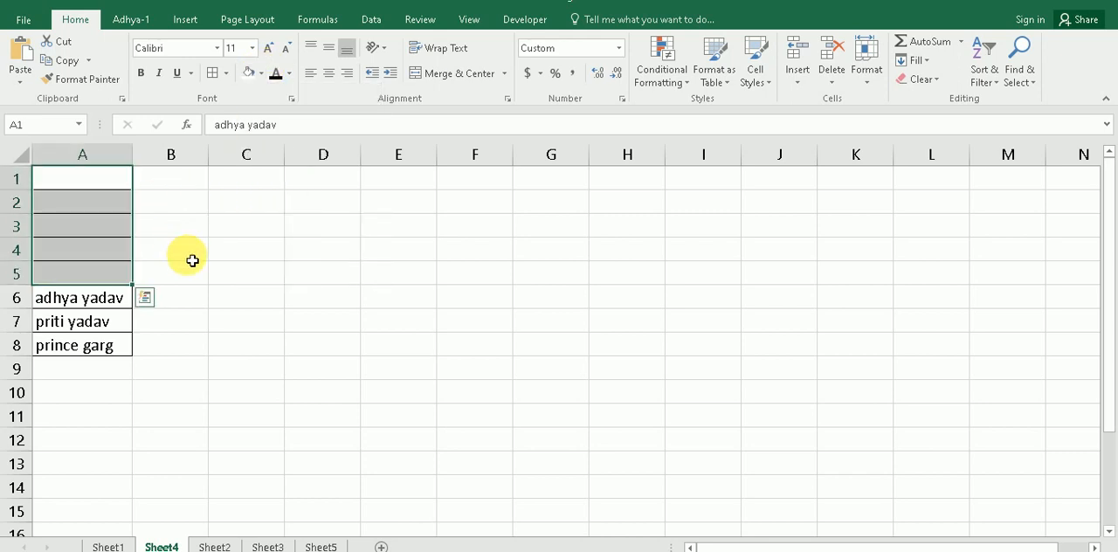
Step: Select the topic about selecting required rows and columns in the Sheet1 list, and open the marks table on Sheet3
{"action": "left_click", "coordinate": [105, 546]}
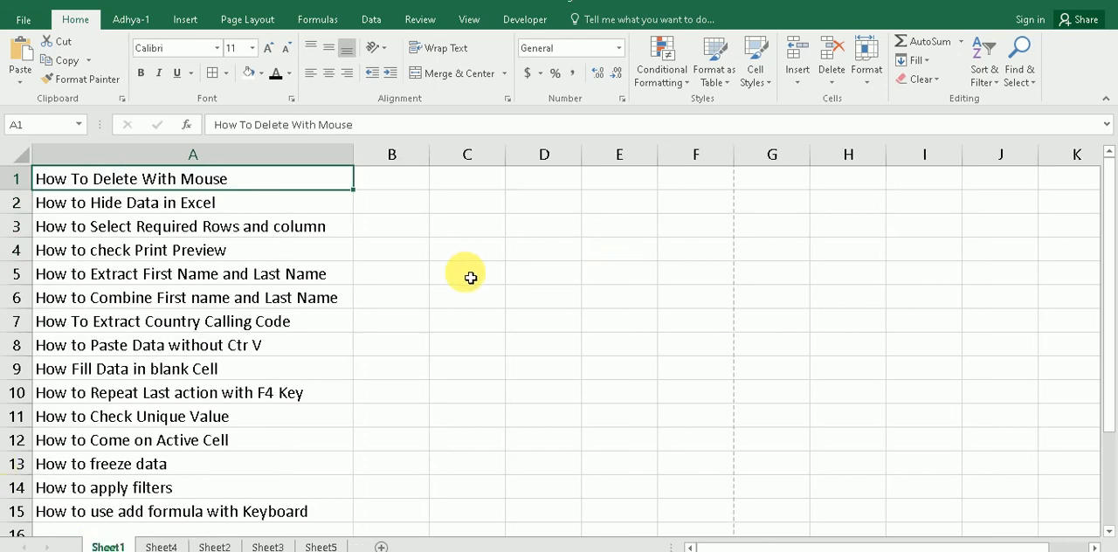
{"action": "left_click", "coordinate": [106, 226]}
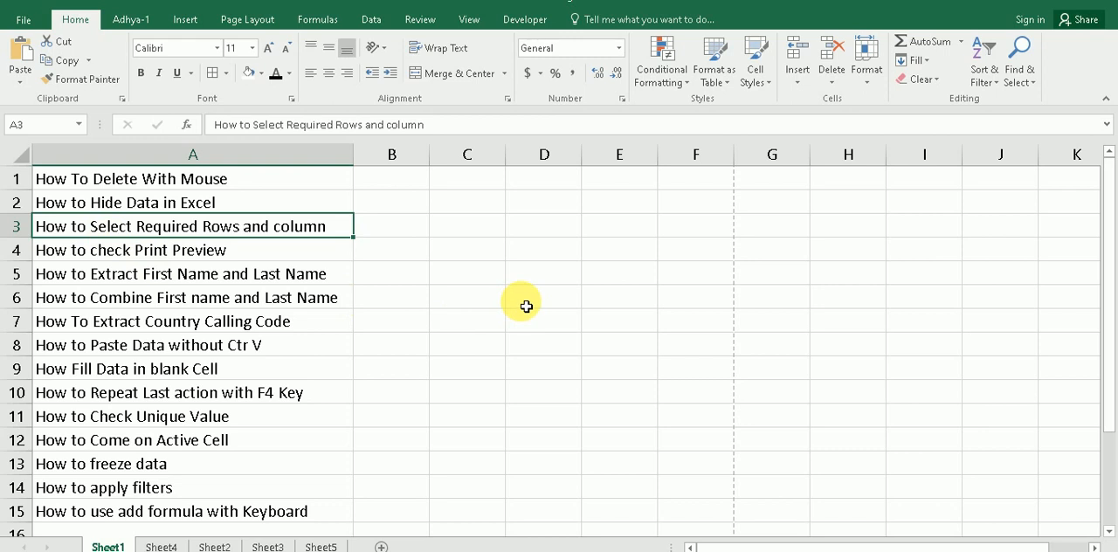
{"action": "left_click", "coordinate": [163, 545]}
{"action": "left_click", "coordinate": [203, 547]}
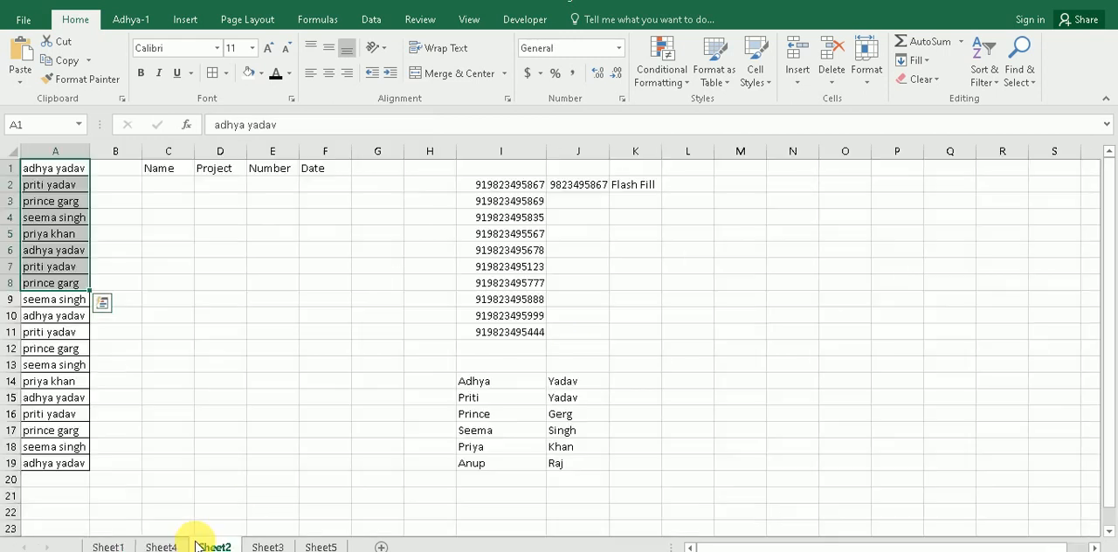
{"action": "left_click", "coordinate": [266, 546]}
{"action": "left_click", "coordinate": [281, 387]}
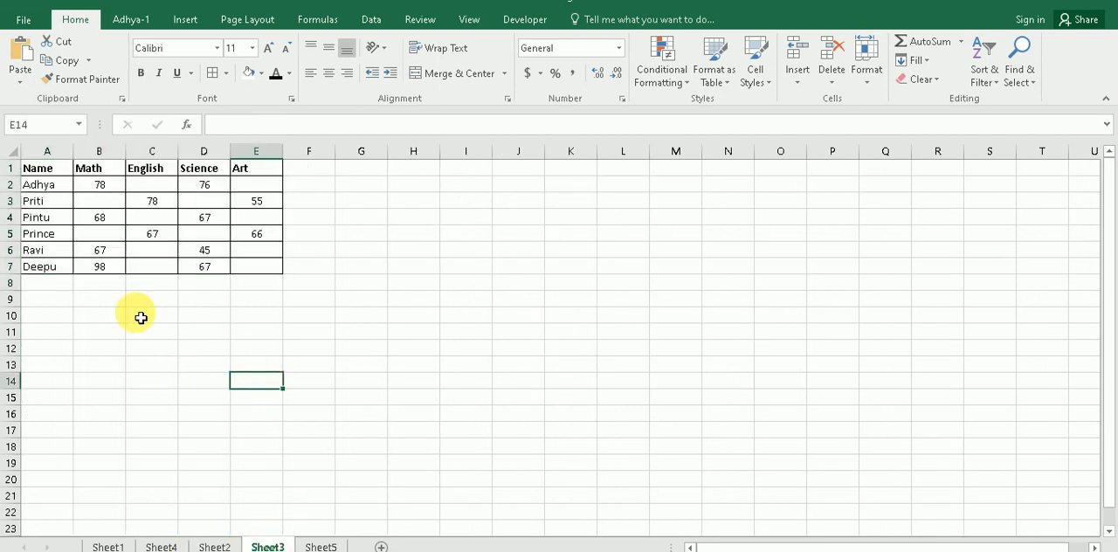
Step: Select the marks table range A1:E7 on Sheet3 from cell A1 using Go To with the reference E7
{"action": "left_click", "coordinate": [49, 171]}
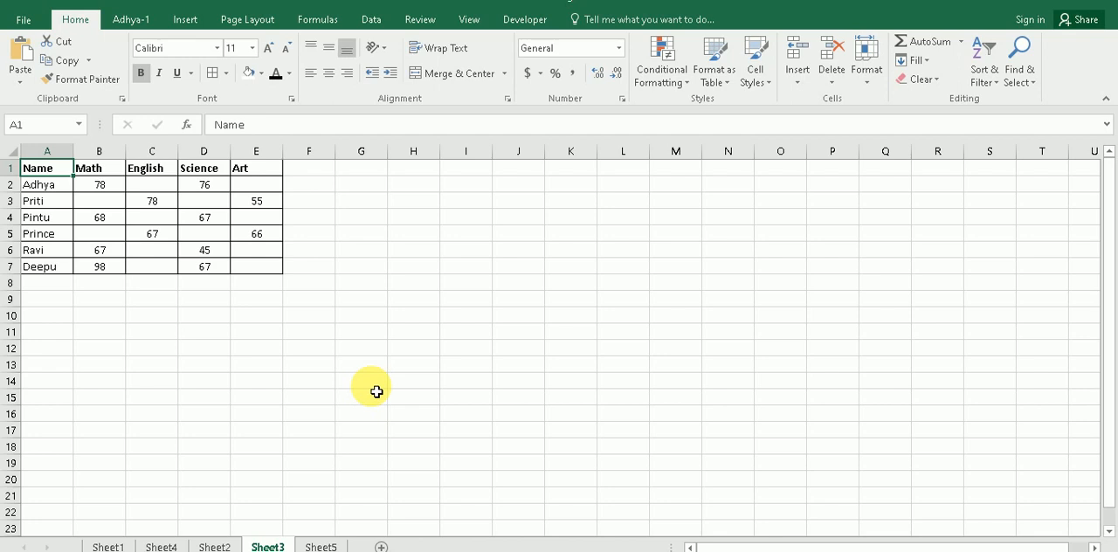
{"action": "left_click", "coordinate": [249, 385]}
{"action": "left_click", "coordinate": [50, 170]}
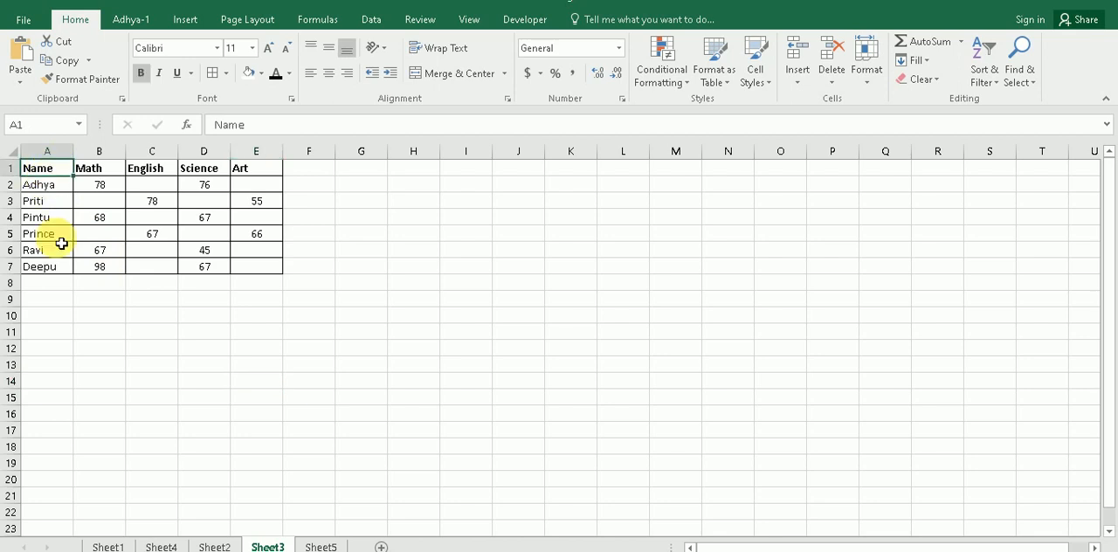
{"action": "key", "text": "ctrl+g"}
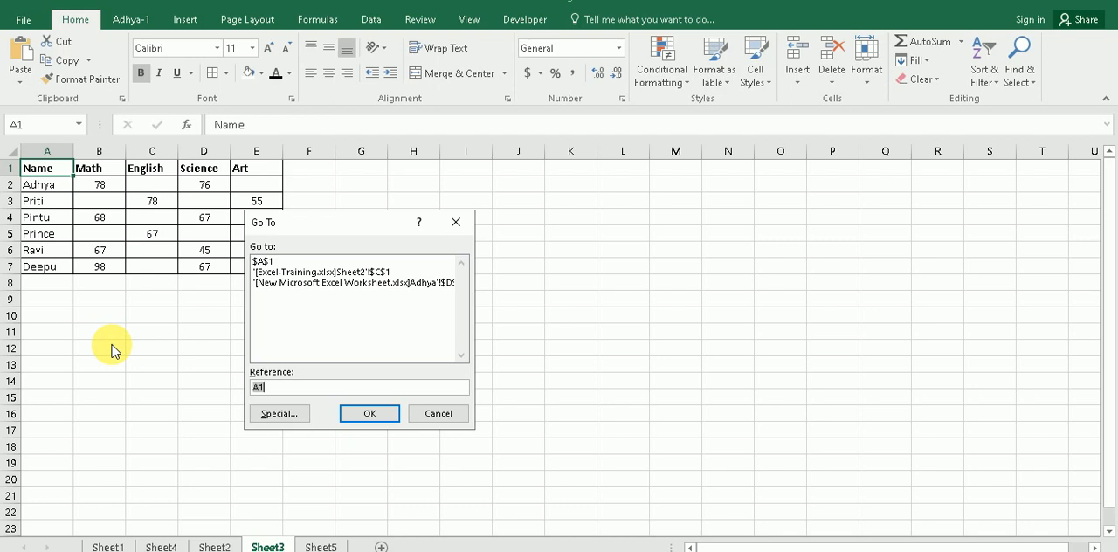
{"action": "key", "text": "BackSpace"}
{"action": "type", "text": "e"}
{"action": "type", "text": "7"}
{"action": "left_click", "coordinate": [373, 415], "text": "shift"}
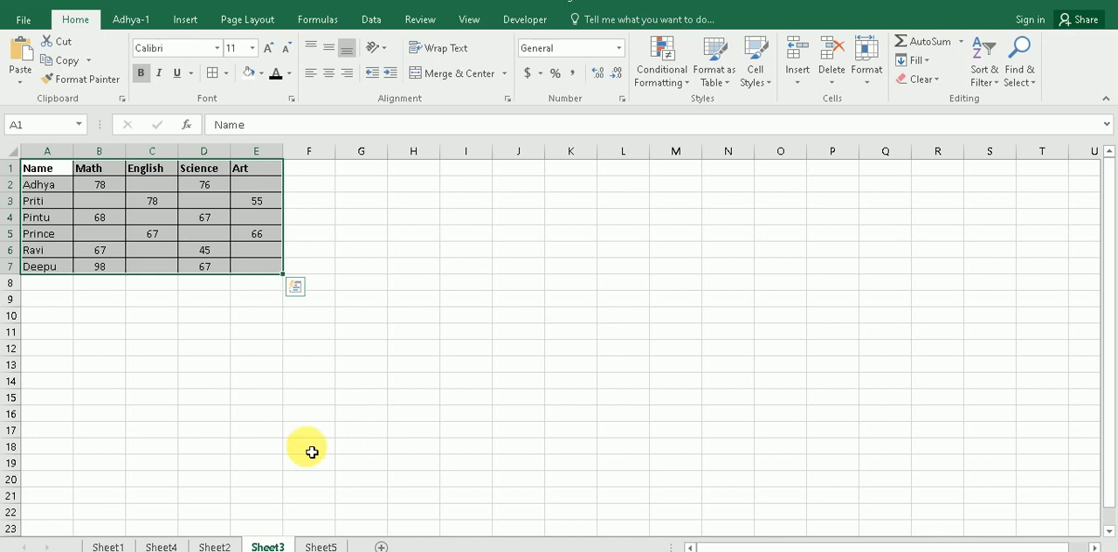
Step: Select the print preview topic on Sheet1, view the sheet's print preview and return to the worksheet
{"action": "left_click", "coordinate": [262, 478]}
{"action": "left_click", "coordinate": [103, 547]}
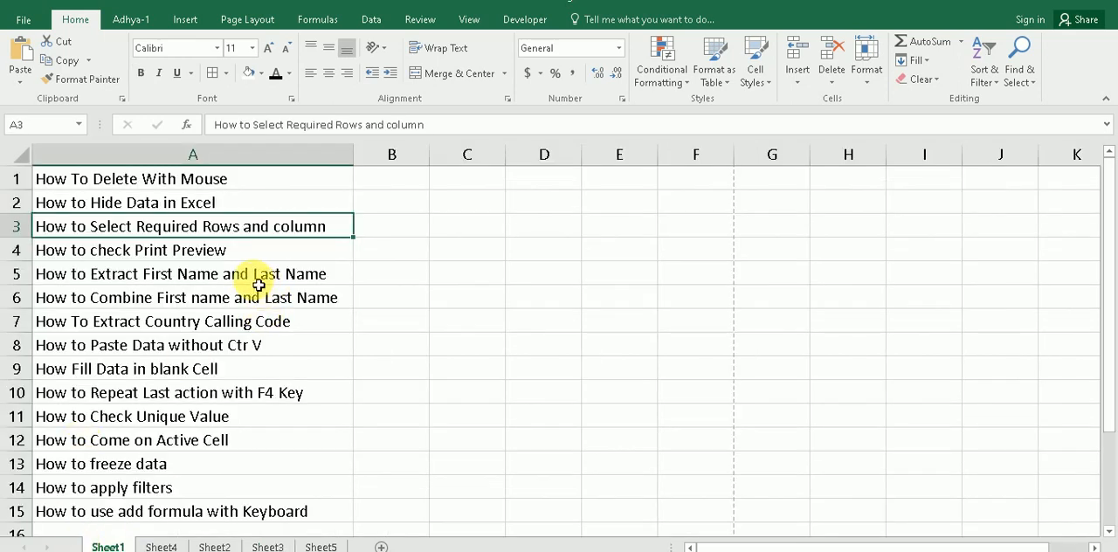
{"action": "left_click", "coordinate": [223, 252]}
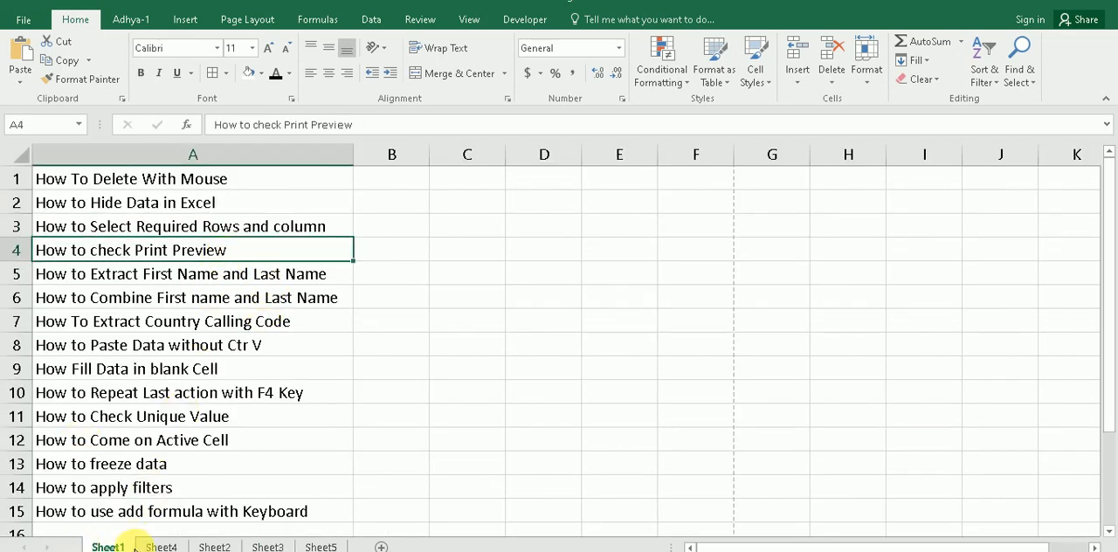
{"action": "left_click", "coordinate": [442, 273]}
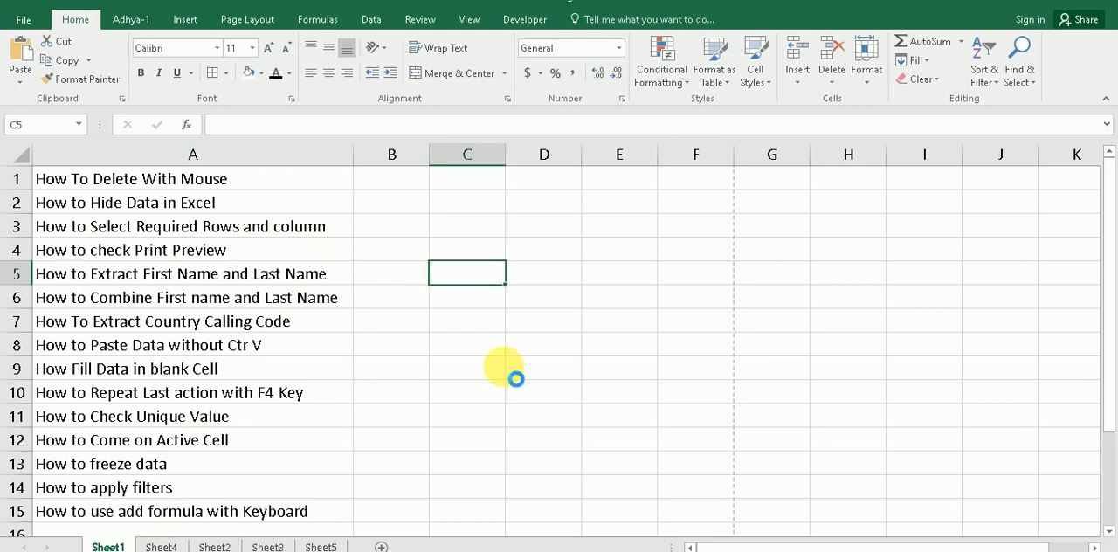
{"action": "key", "text": "ctrl+p"}
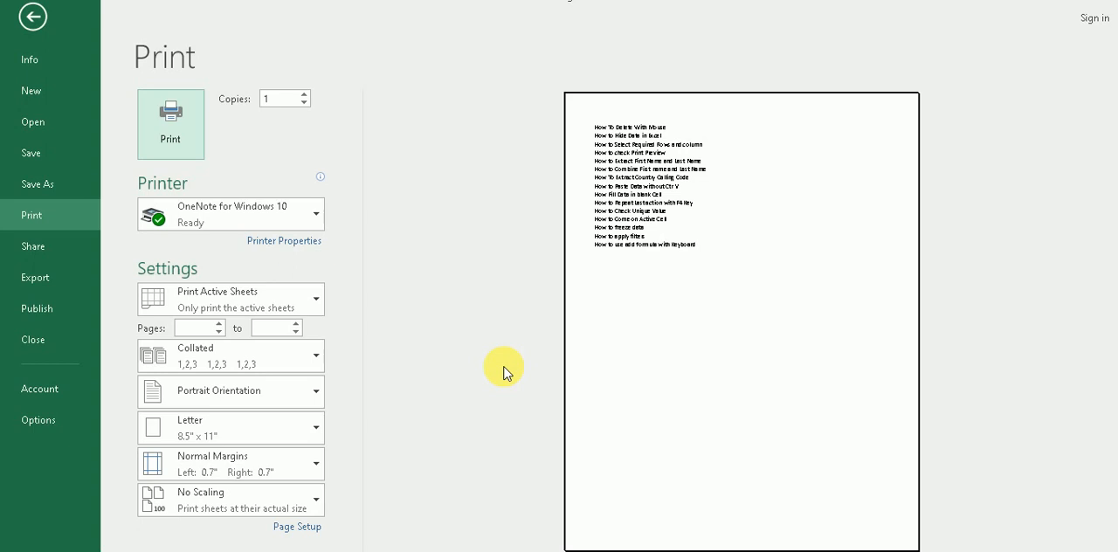
{"action": "left_click", "coordinate": [31, 14]}
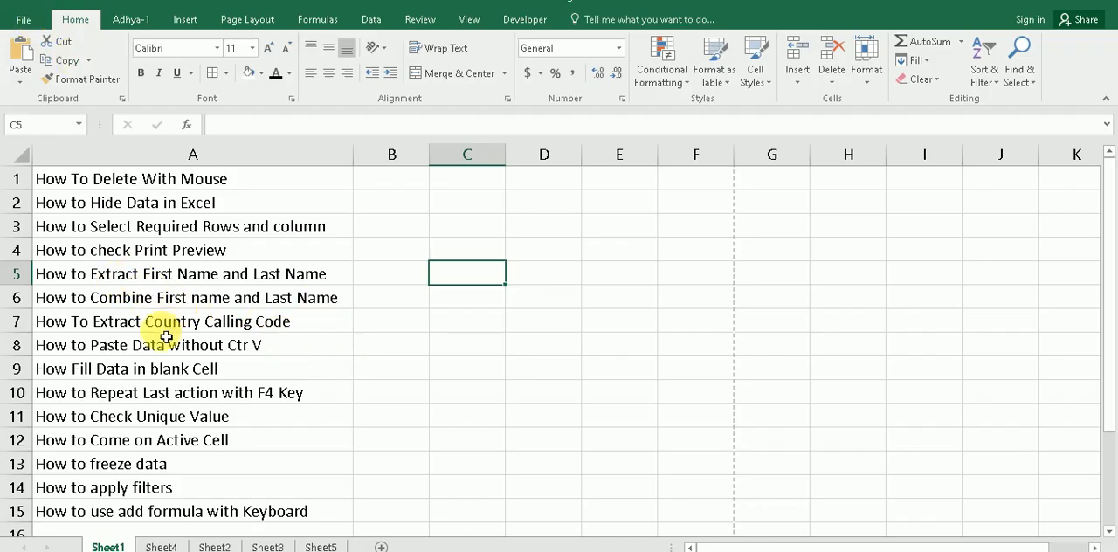
Step: Select the topic about extracting first and last names on Sheet1, and highlight the full names in A1:A19 on Sheet2
{"action": "left_click", "coordinate": [138, 278]}
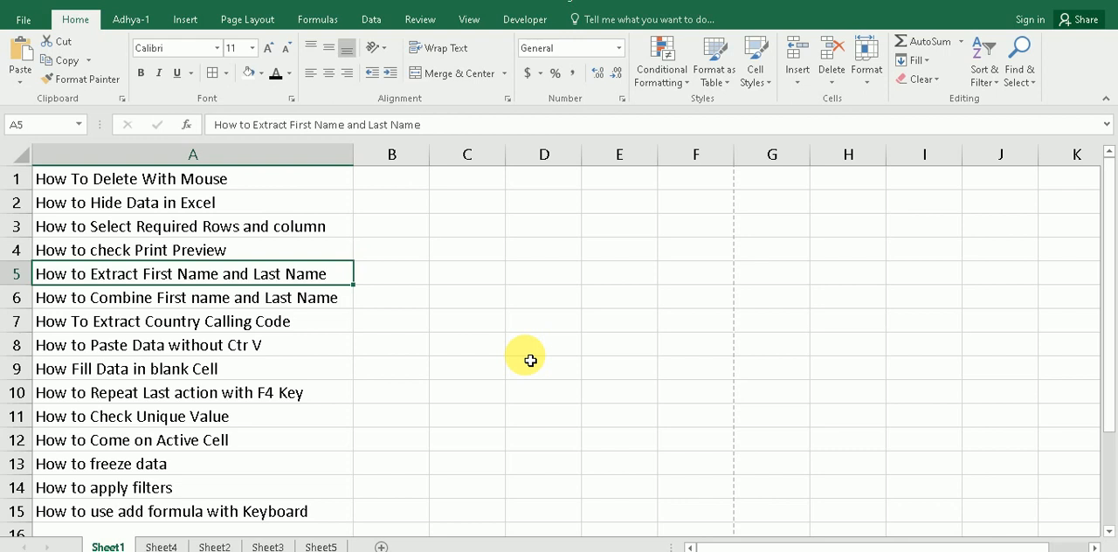
{"action": "left_click", "coordinate": [201, 546]}
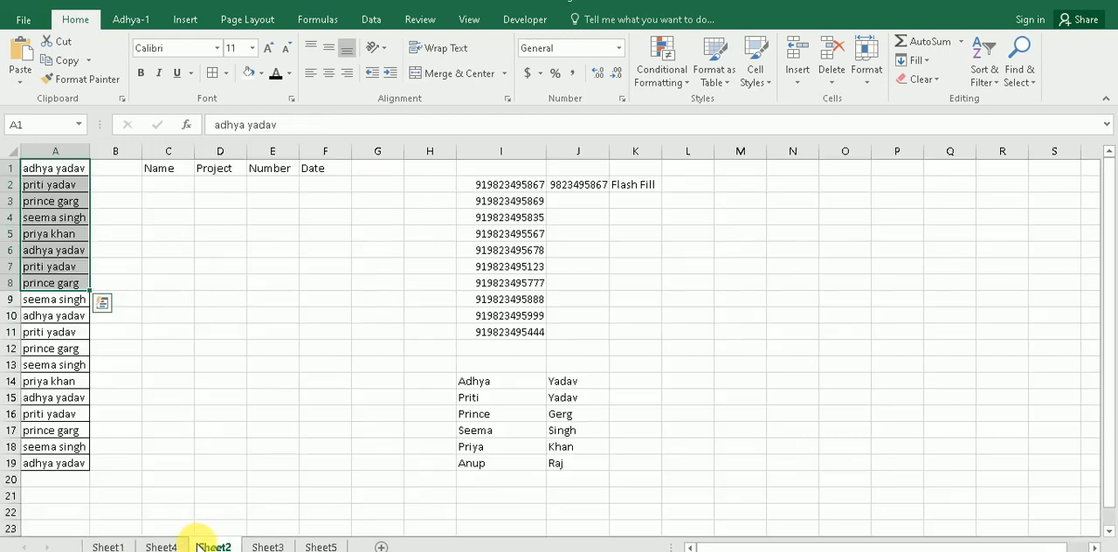
{"action": "left_click", "coordinate": [227, 447]}
{"action": "left_click_drag", "start_coordinate": [63, 171], "coordinate": [44, 467]}
{"action": "left_click", "coordinate": [117, 269]}
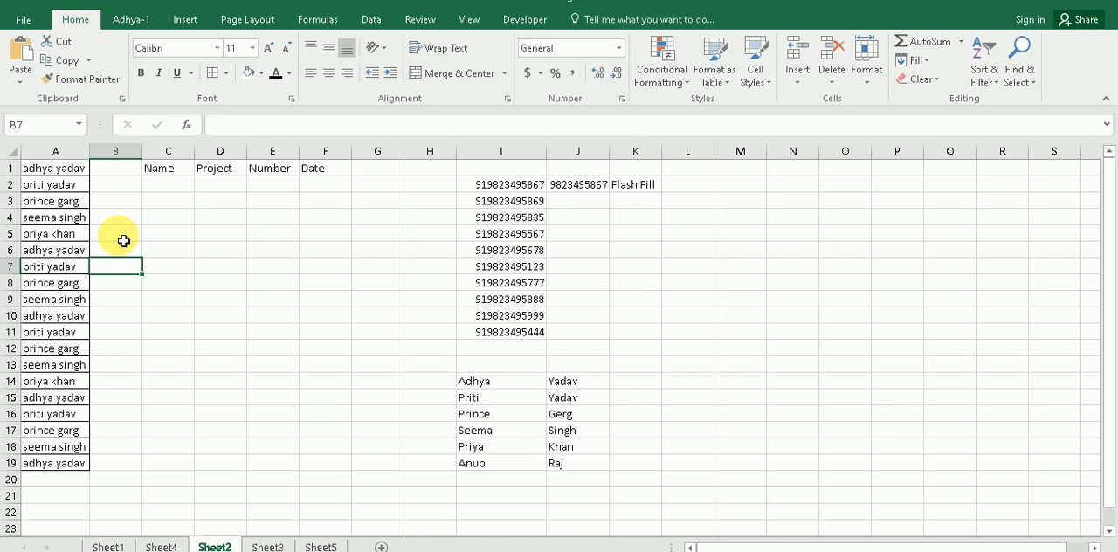
Step: Extract the first names into column B with Flash Fill from the first name entered in B1, and undo both changes
{"action": "left_click", "coordinate": [104, 170]}
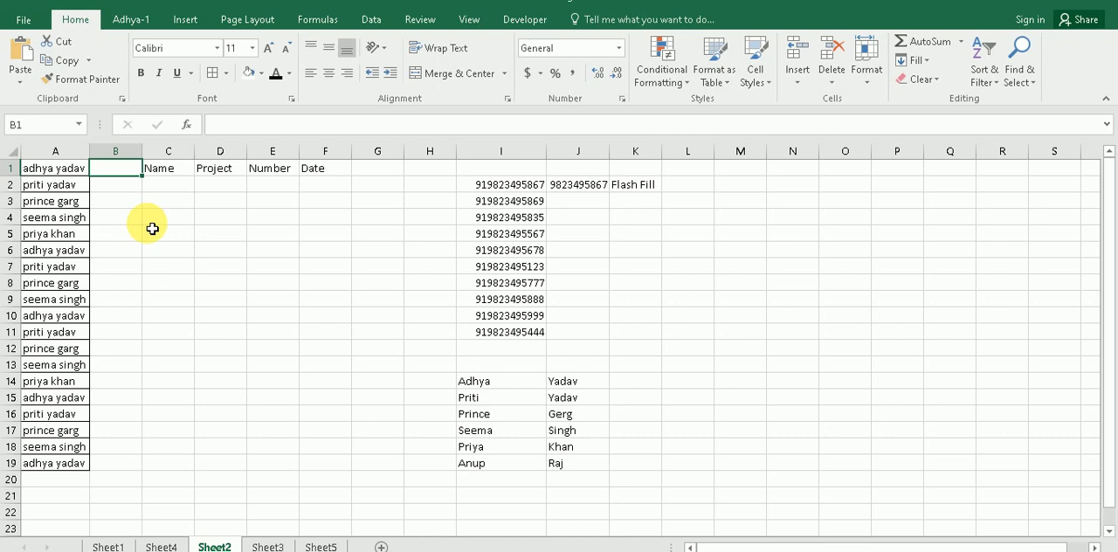
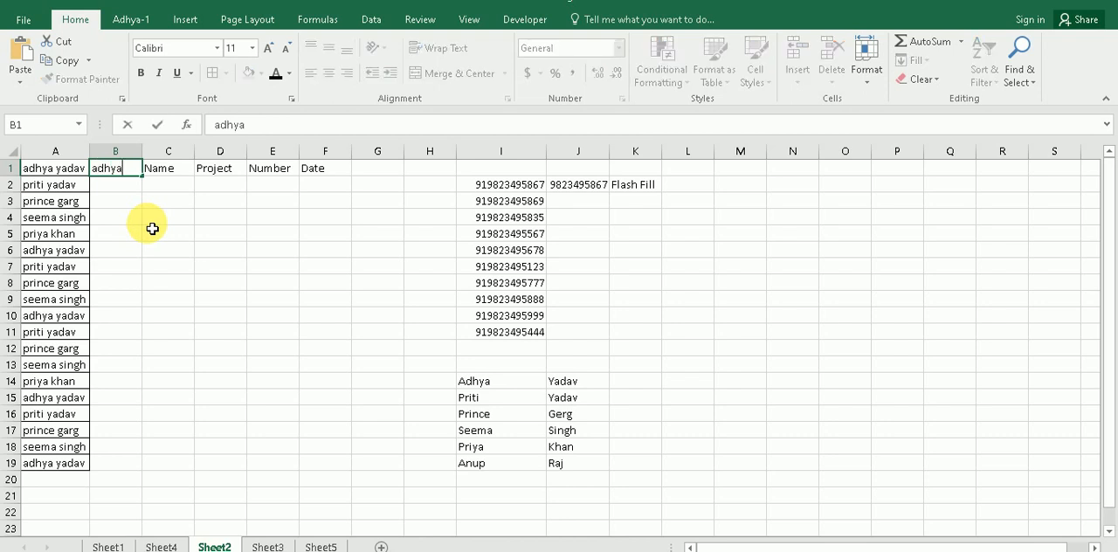
{"action": "key", "text": "Return"}
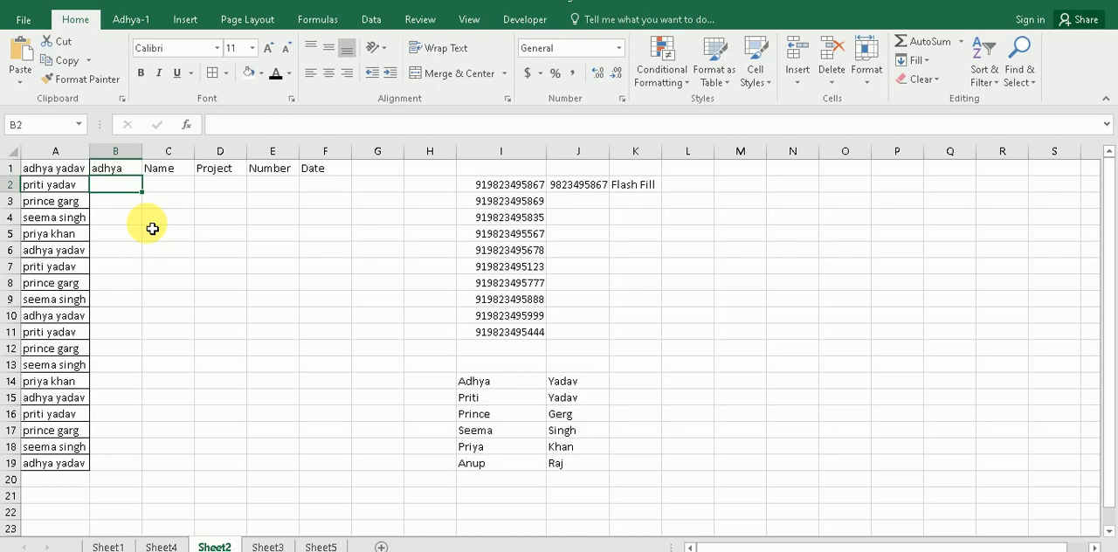
{"action": "key", "text": "ctrl+e"}
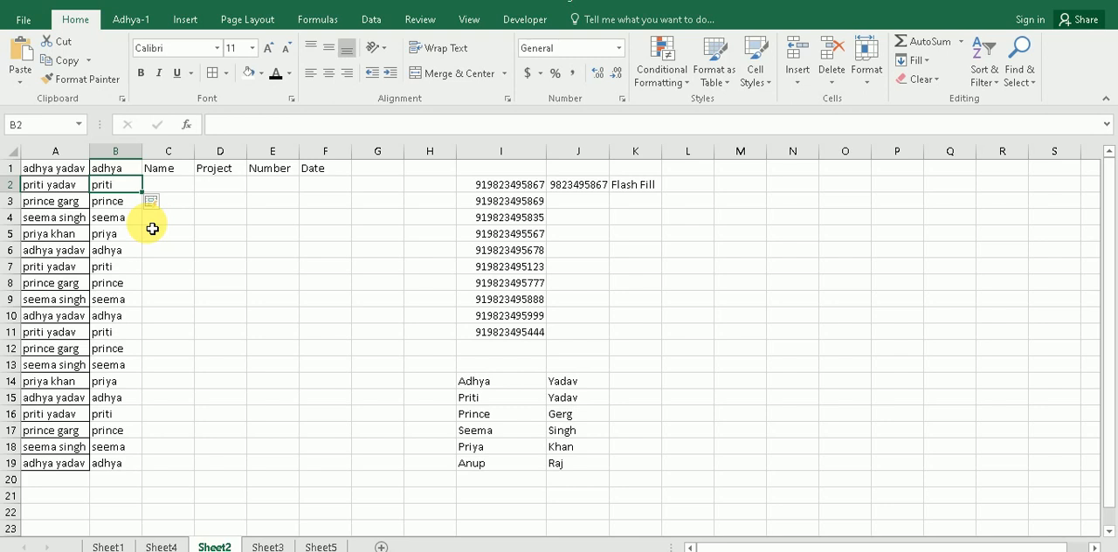
{"action": "key", "text": "ctrl+z"}
{"action": "key", "text": "ctrl+z"}
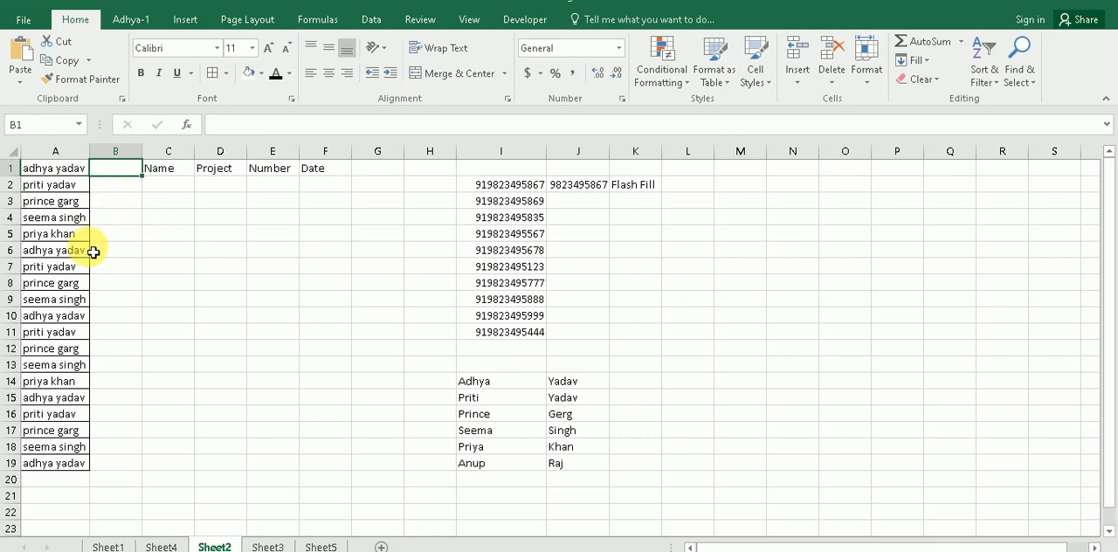
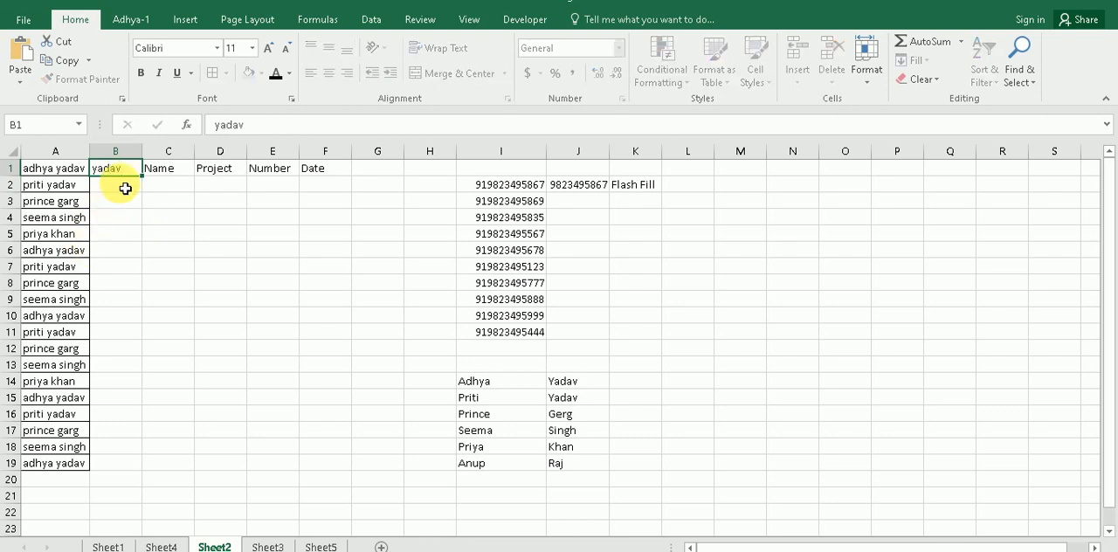
Step: Extract the last names into column B with Flash Fill from the last name entered in B1, and undo both changes
{"action": "key", "text": "Return"}
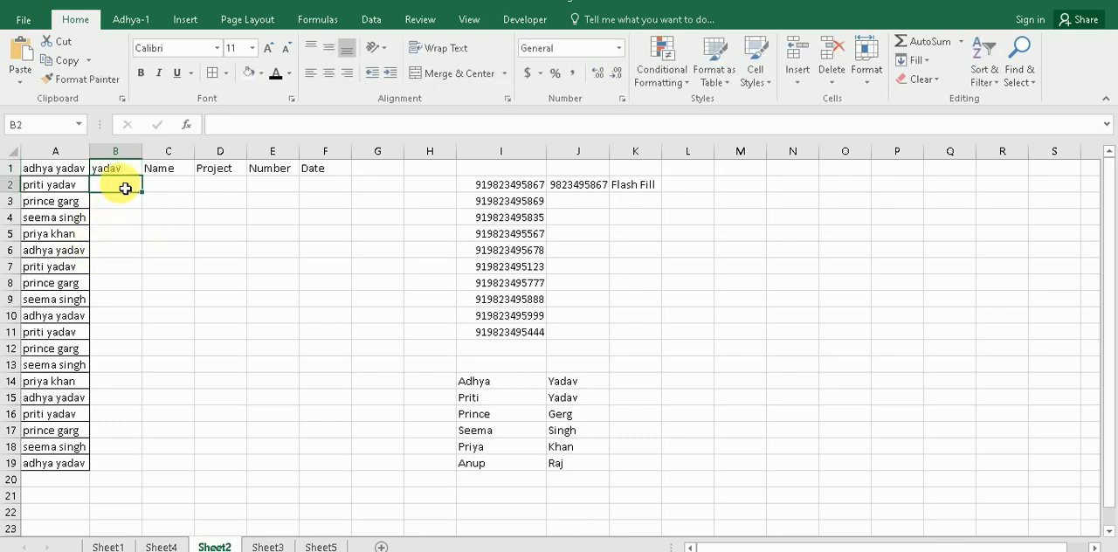
{"action": "key", "text": "ctrl+e"}
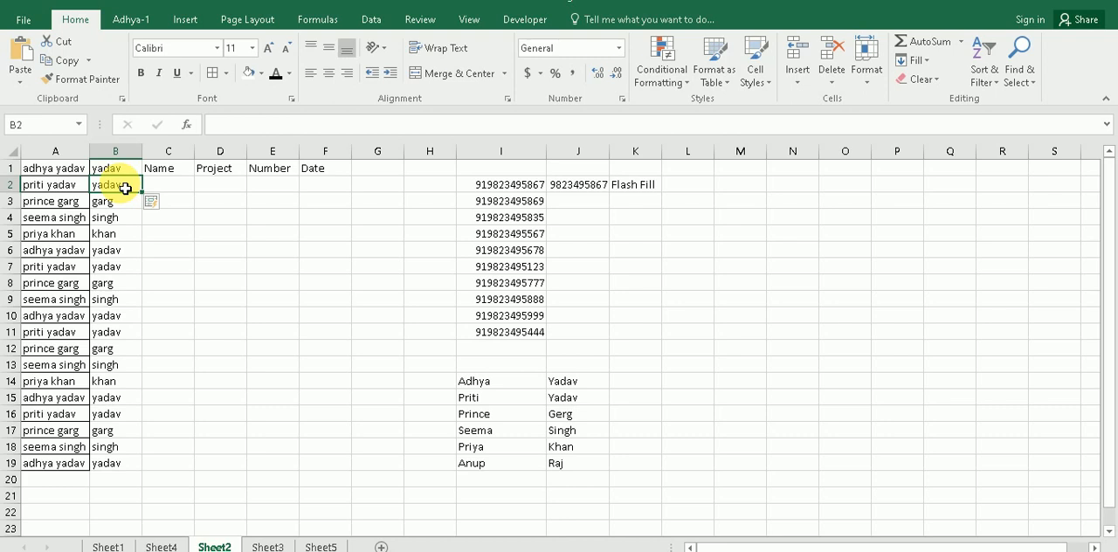
{"action": "key", "text": "ctrl+z"}
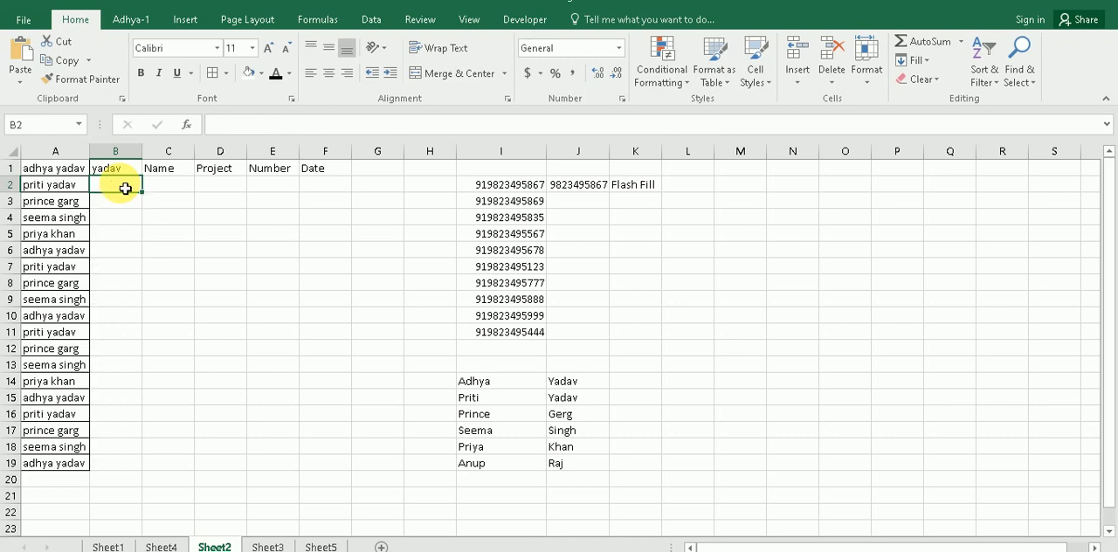
{"action": "key", "text": "ctrl+z"}
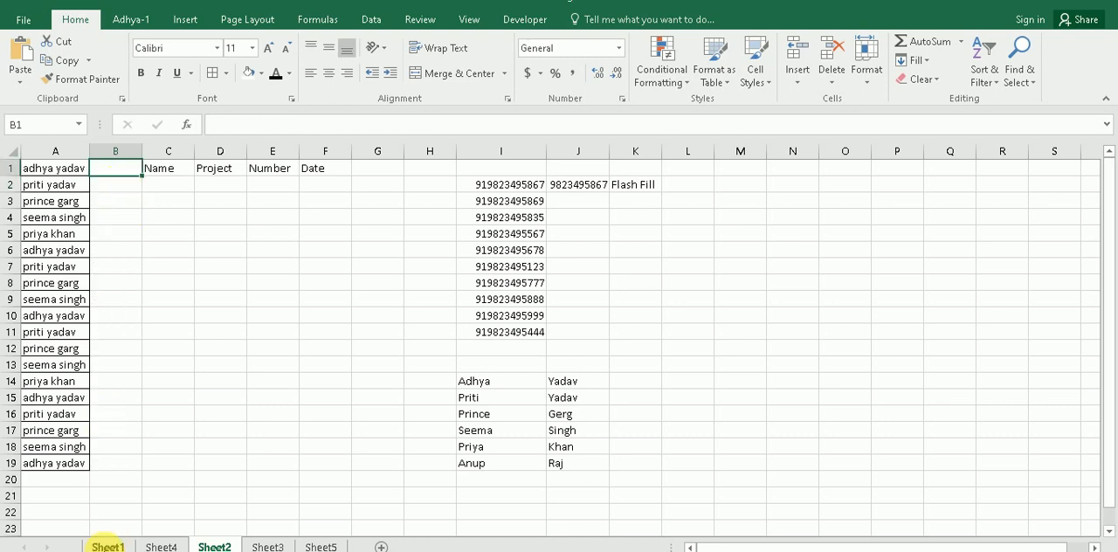
Step: Revisit the Sheet1 topic list, select the separate first and last names in I14:J19 on Sheet2, and widen column K slightly
{"action": "left_click", "coordinate": [108, 546]}
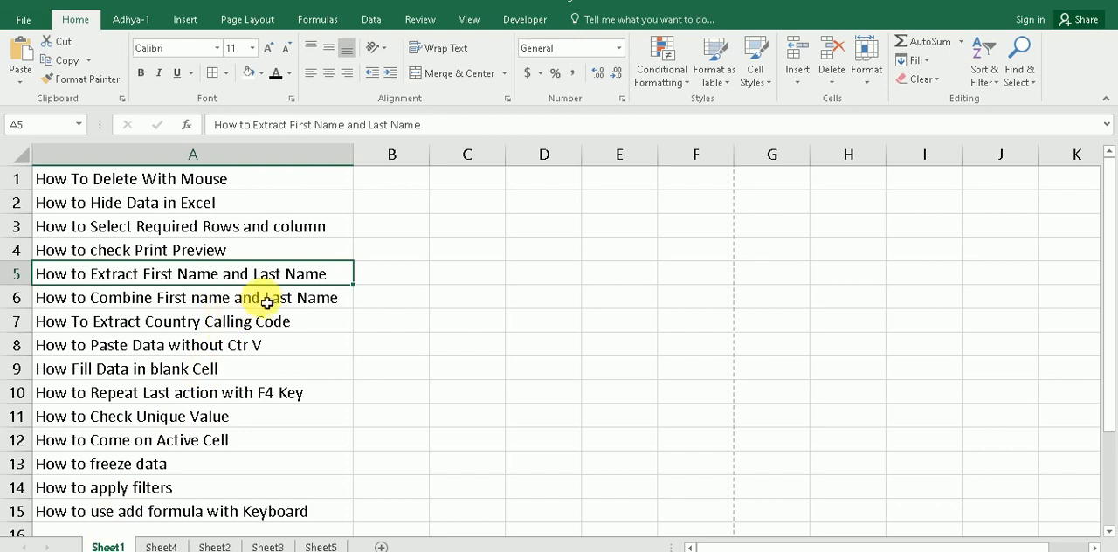
{"action": "left_click", "coordinate": [161, 544]}
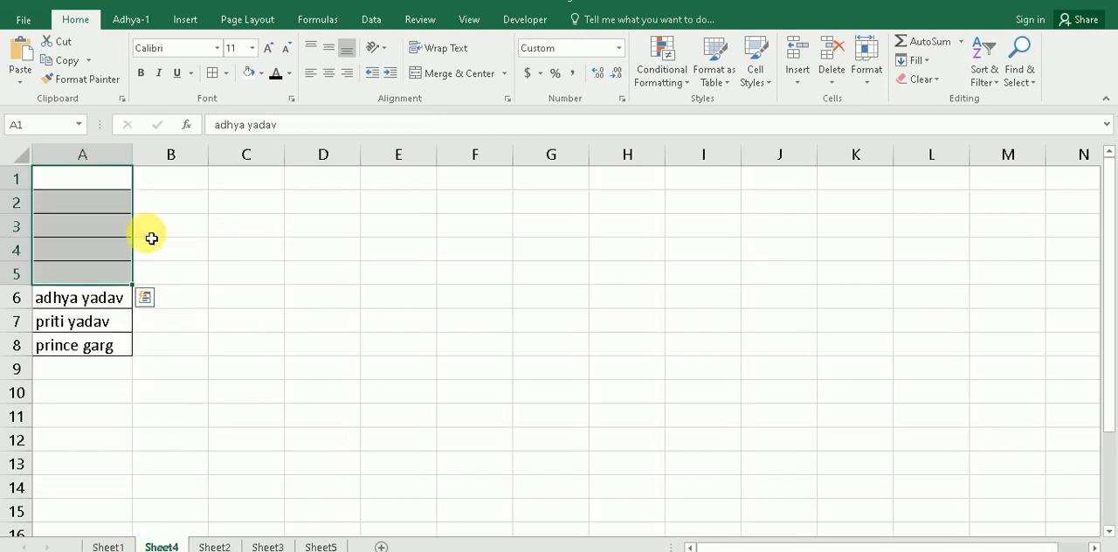
{"action": "left_click", "coordinate": [214, 546]}
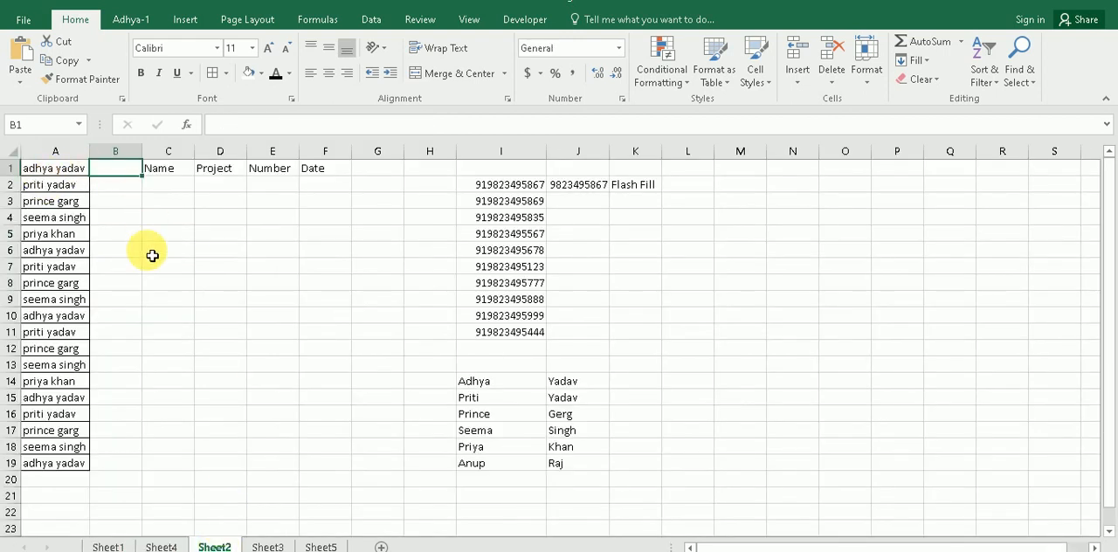
{"action": "left_click_drag", "start_coordinate": [482, 383], "coordinate": [570, 465]}
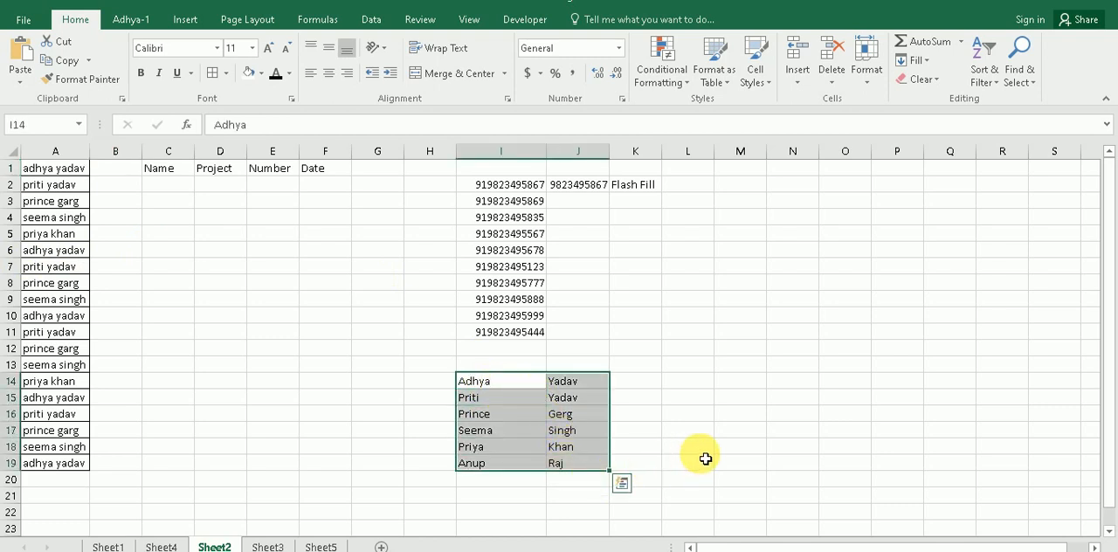
{"action": "left_click_drag", "start_coordinate": [662, 157], "coordinate": [691, 157]}
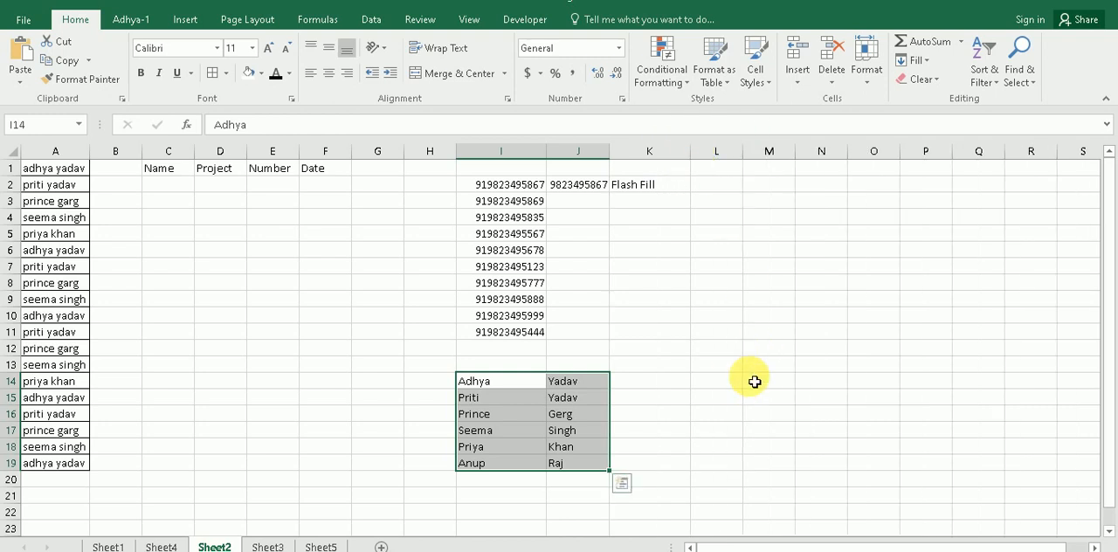
Step: Enter the first combined full name in K14 and use Flash Fill to combine the remaining names down column K
{"action": "left_click", "coordinate": [649, 381]}
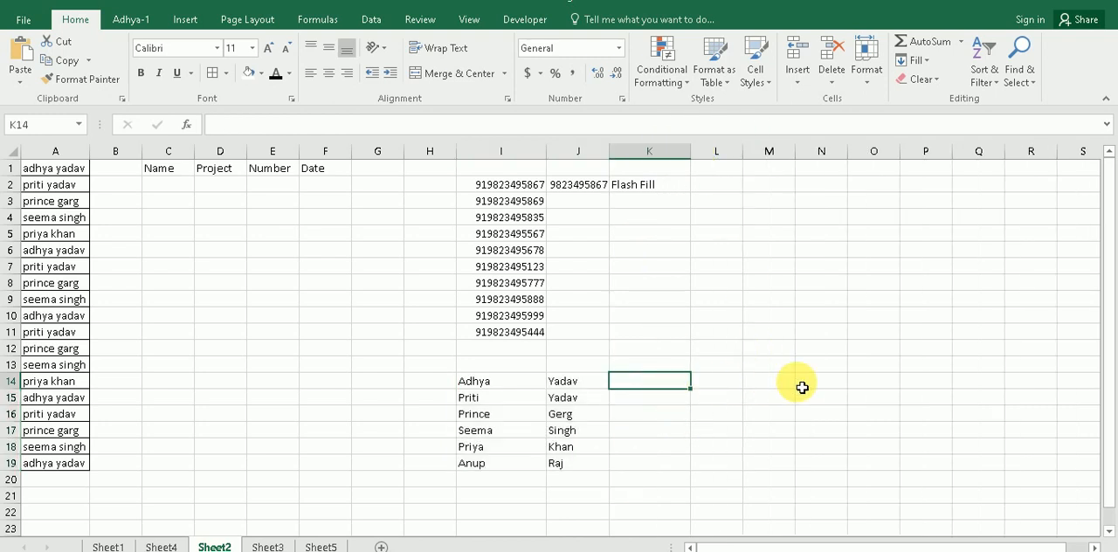
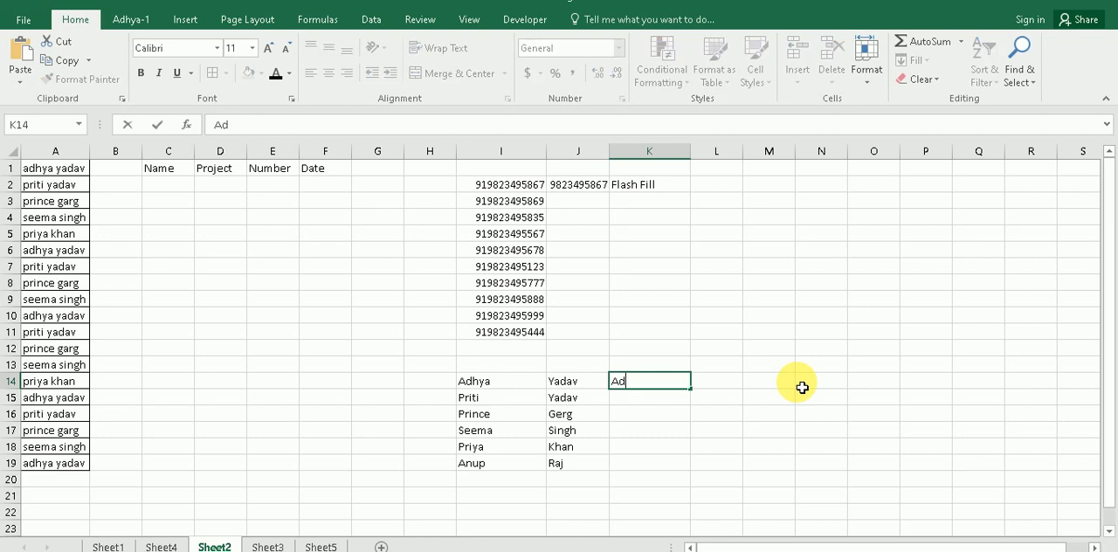
{"action": "key", "text": "Return"}
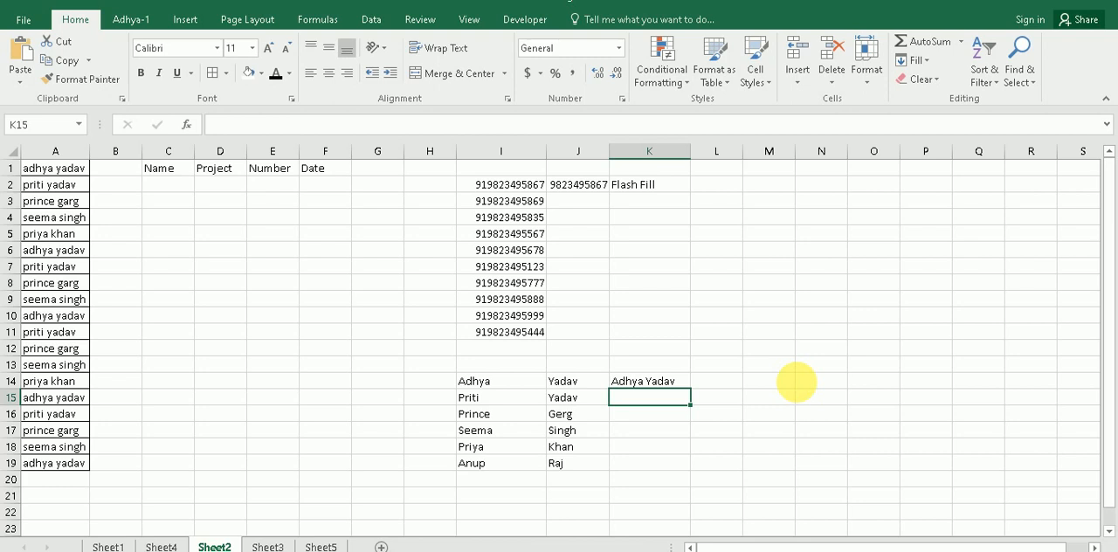
{"action": "key", "text": "ctrl+e"}
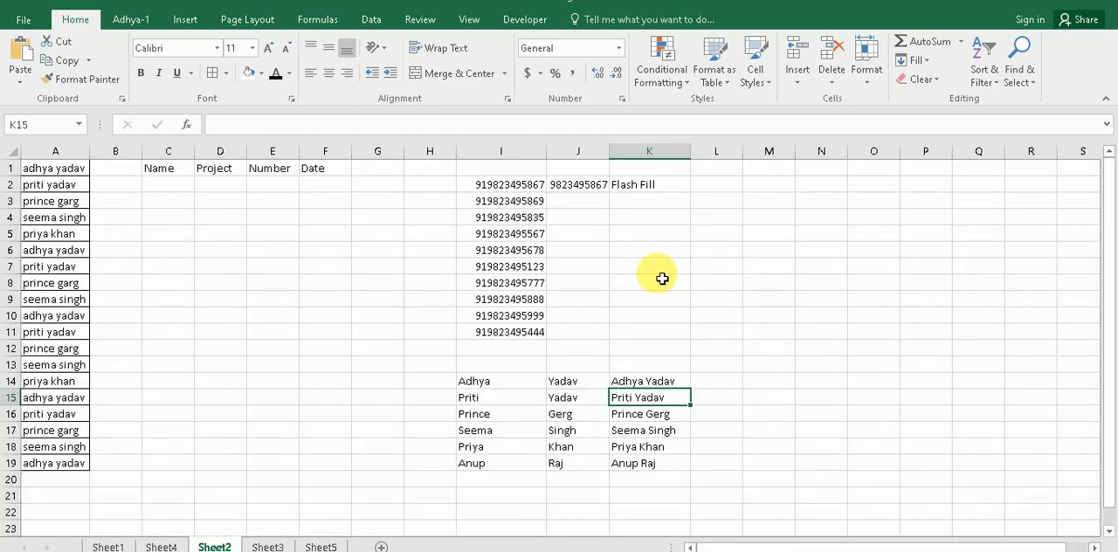
Step: Select the topic about extracting the country calling code on Sheet1, and return to the phone numbers on Sheet2
{"action": "left_click", "coordinate": [108, 546]}
{"action": "left_click", "coordinate": [158, 307]}
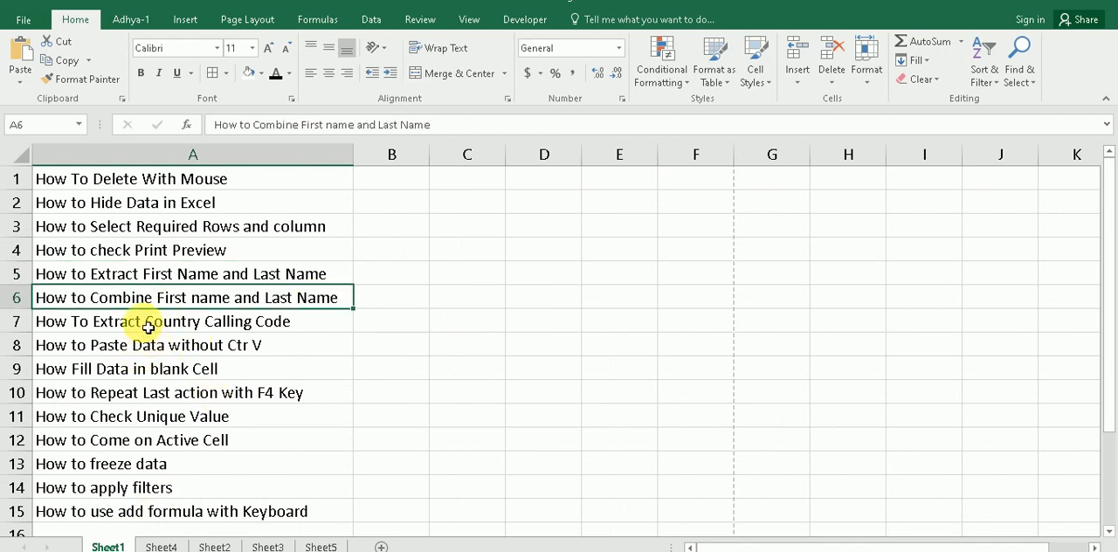
{"action": "left_click", "coordinate": [146, 325]}
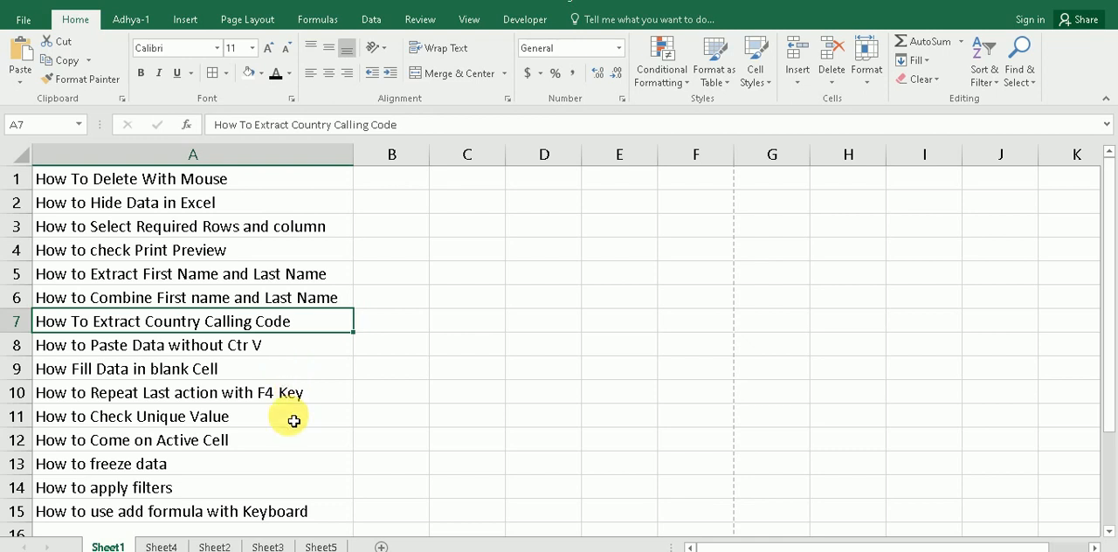
{"action": "left_click", "coordinate": [266, 546]}
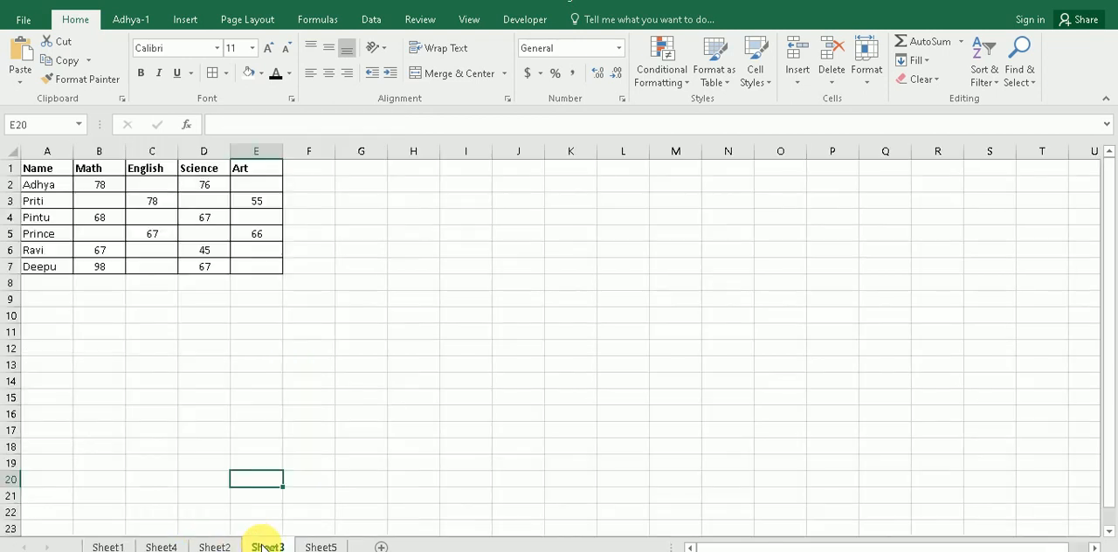
{"action": "left_click", "coordinate": [214, 546]}
{"action": "scroll", "coordinate": [658, 347], "scroll_direction": "up", "scroll_amount": 2, "text": "ctrl"}
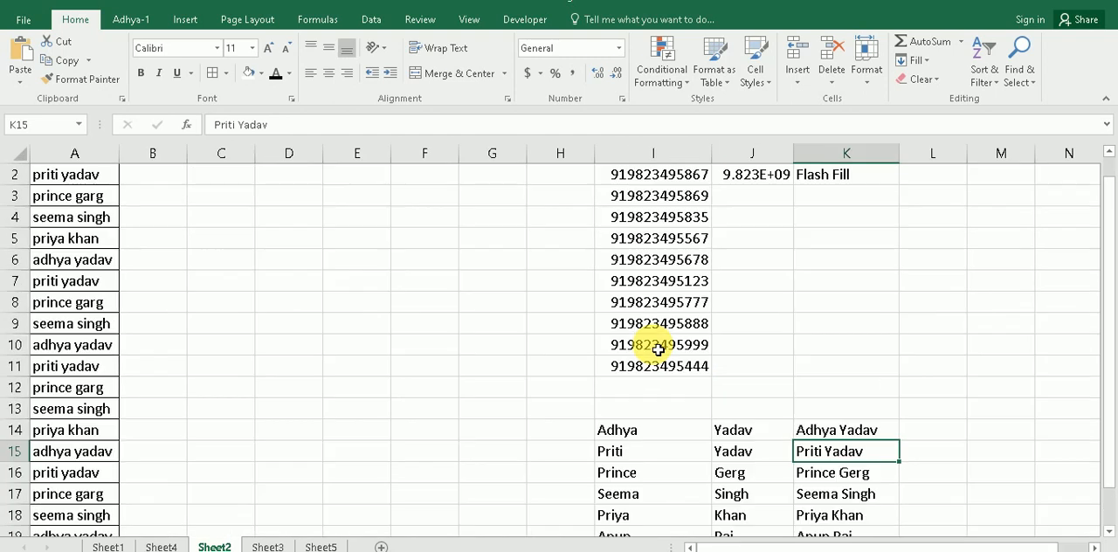
{"action": "scroll", "coordinate": [818, 368], "scroll_direction": "up", "scroll_amount": 1}
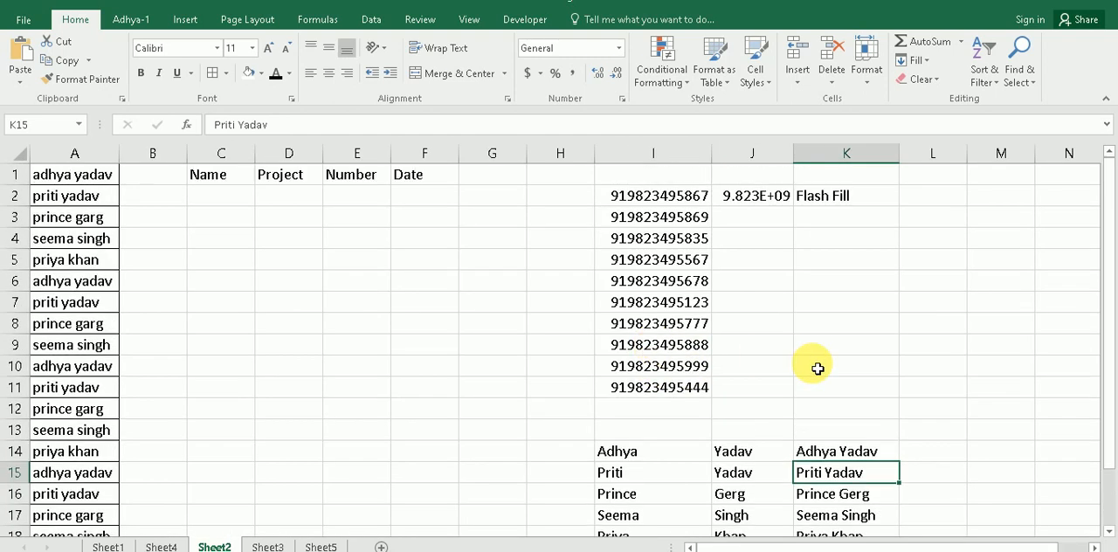
Step: Clear the old sample number in J2 and the Flash Fill note in K2
{"action": "left_click", "coordinate": [751, 197]}
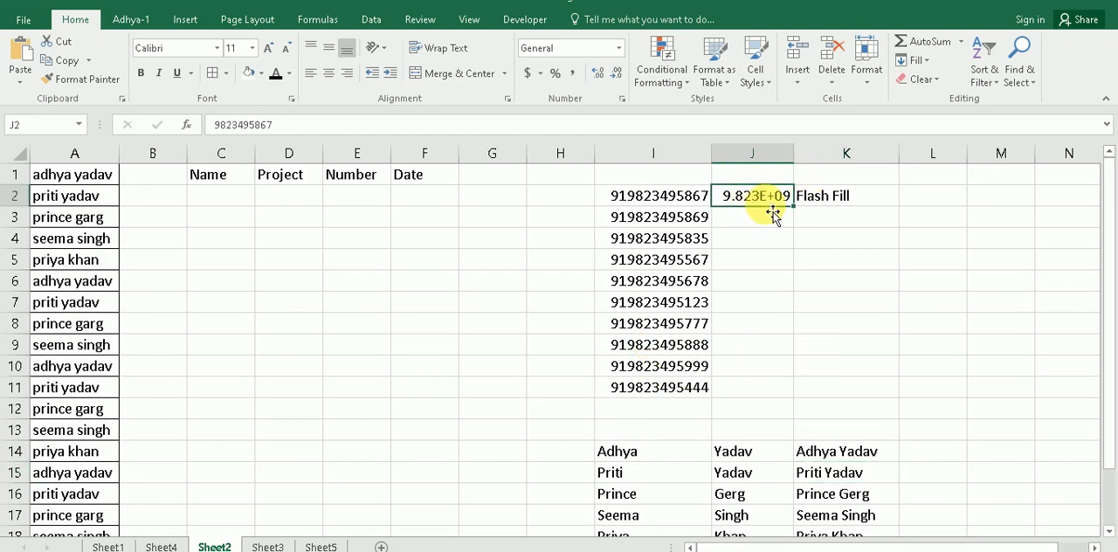
{"action": "key", "text": "Delete"}
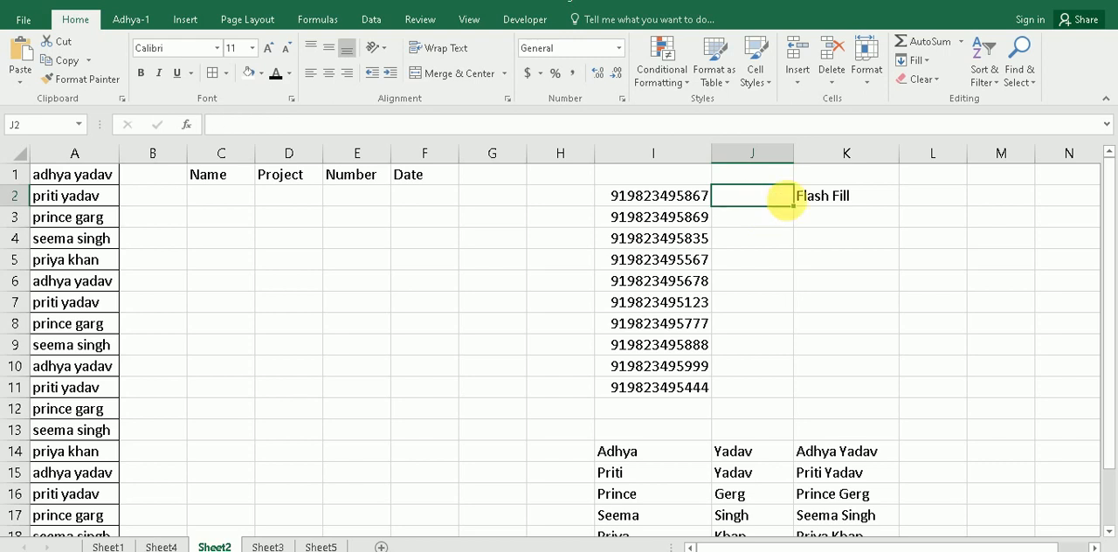
{"action": "left_click", "coordinate": [835, 207]}
{"action": "key", "text": "Delete"}
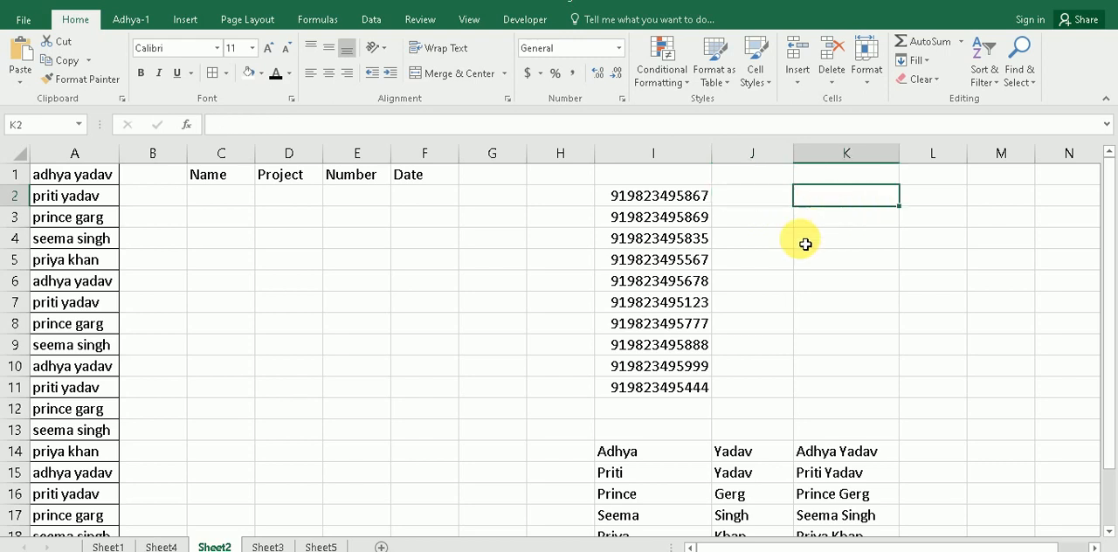
Step: Highlight the phone numbers in I2:I11 and enter the first one in J2 without its 91 country code
{"action": "left_click_drag", "start_coordinate": [680, 196], "coordinate": [655, 385]}
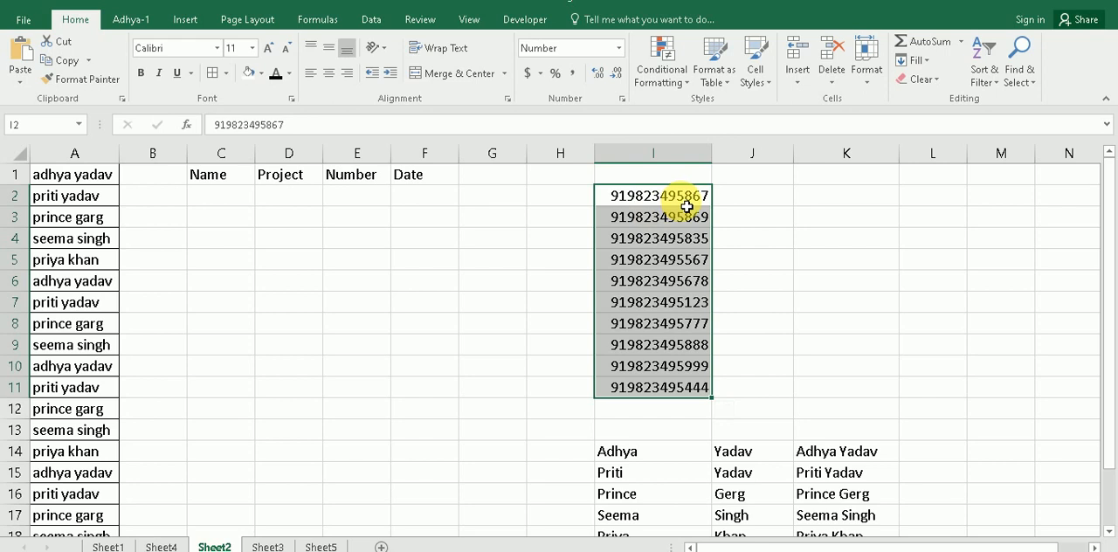
{"action": "left_click", "coordinate": [741, 204]}
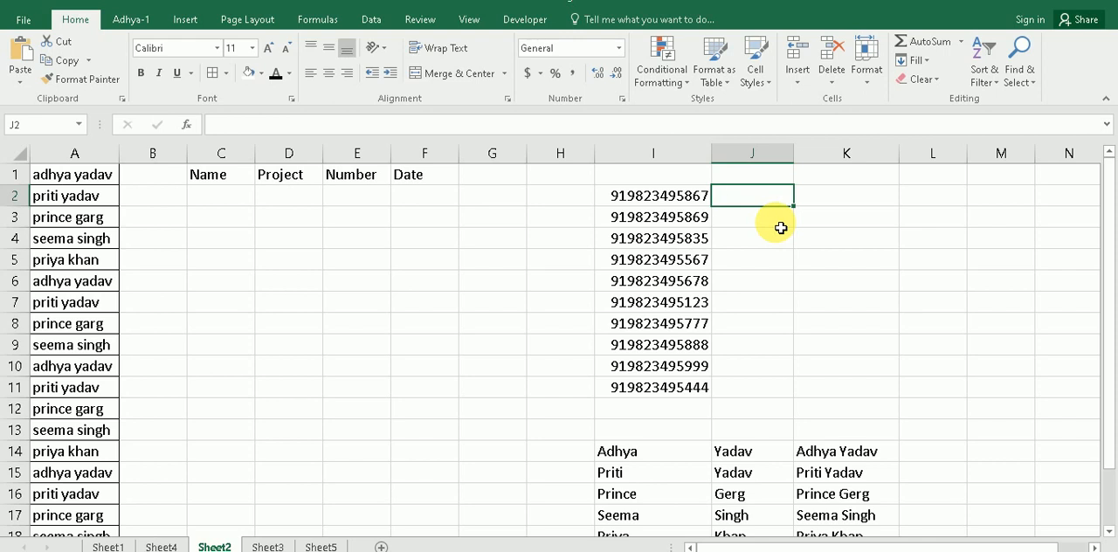
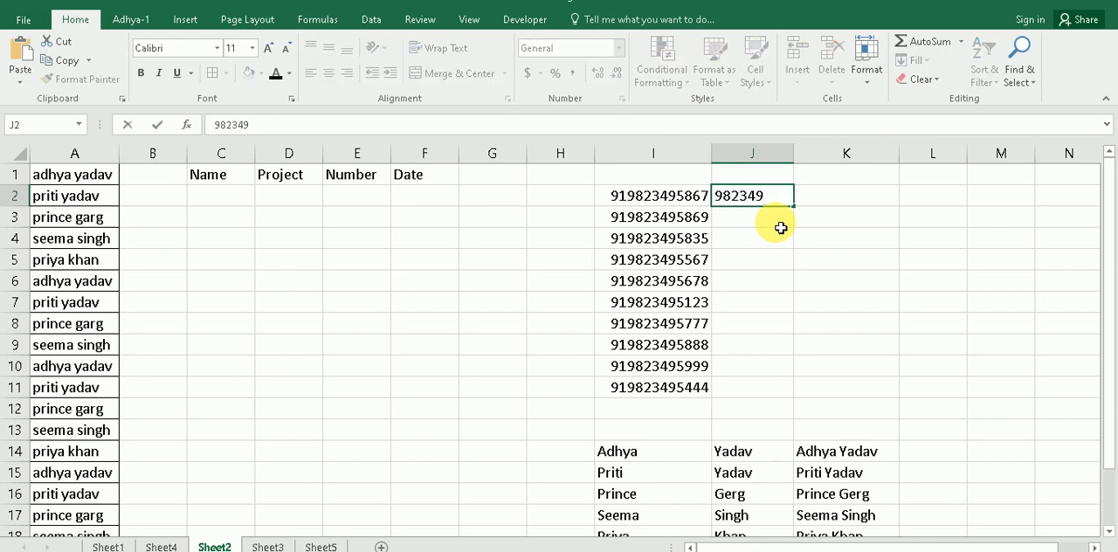
{"action": "key", "text": "Return"}
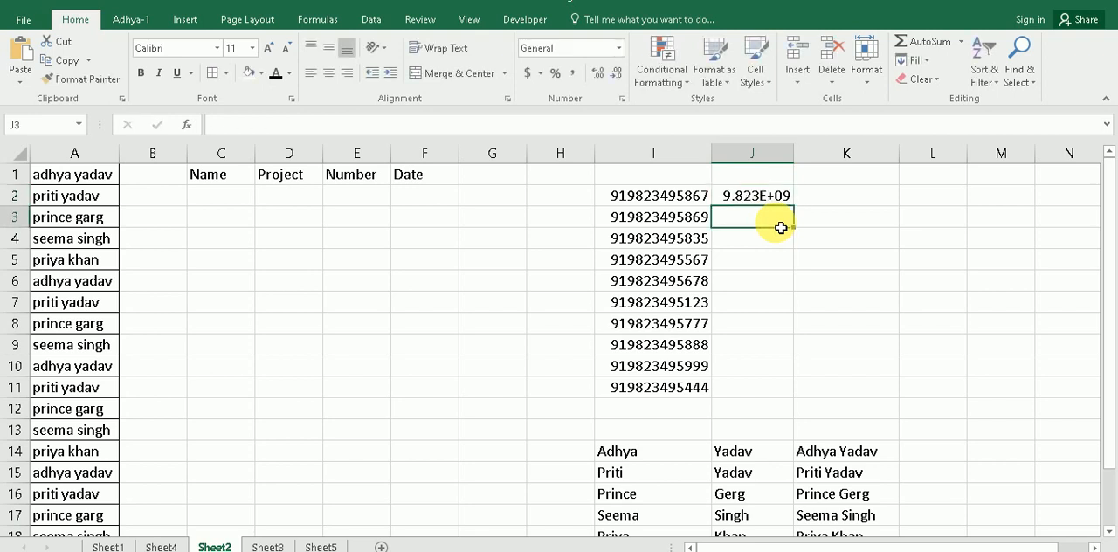
Step: Widen column J, extract the remaining numbers without country code with Flash Fill from J3, and select J2:J11
{"action": "left_click_drag", "start_coordinate": [812, 165], "coordinate": [818, 166]}
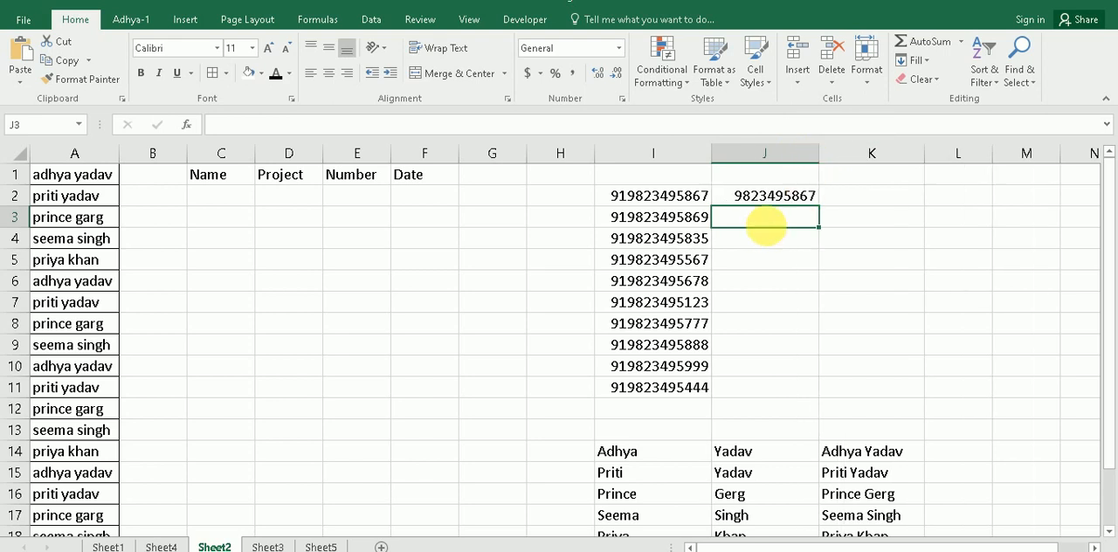
{"action": "key", "text": "ctrl+e"}
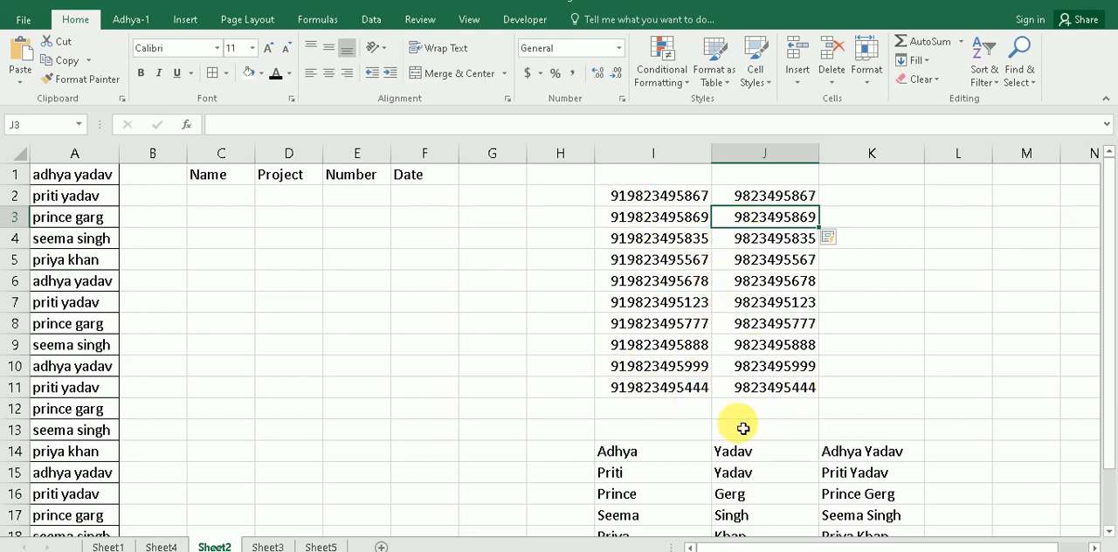
{"action": "left_click_drag", "start_coordinate": [785, 199], "coordinate": [789, 382]}
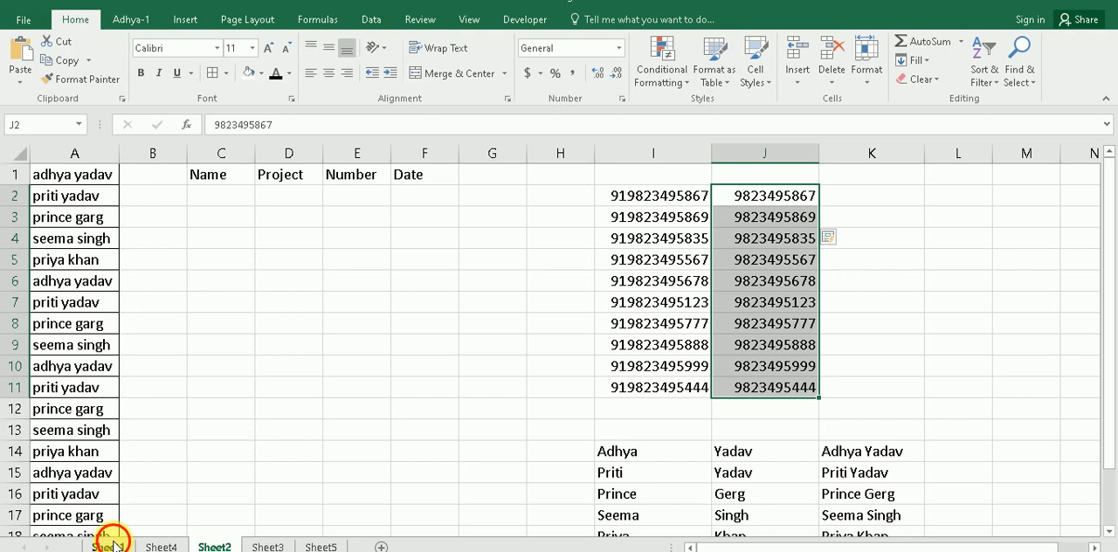
Step: Select the topic about pasting data without Ctrl+V on Sheet1, and return to Sheet2
{"action": "left_click", "coordinate": [108, 546]}
{"action": "scroll", "coordinate": [278, 383], "scroll_direction": "down", "scroll_amount": 1}
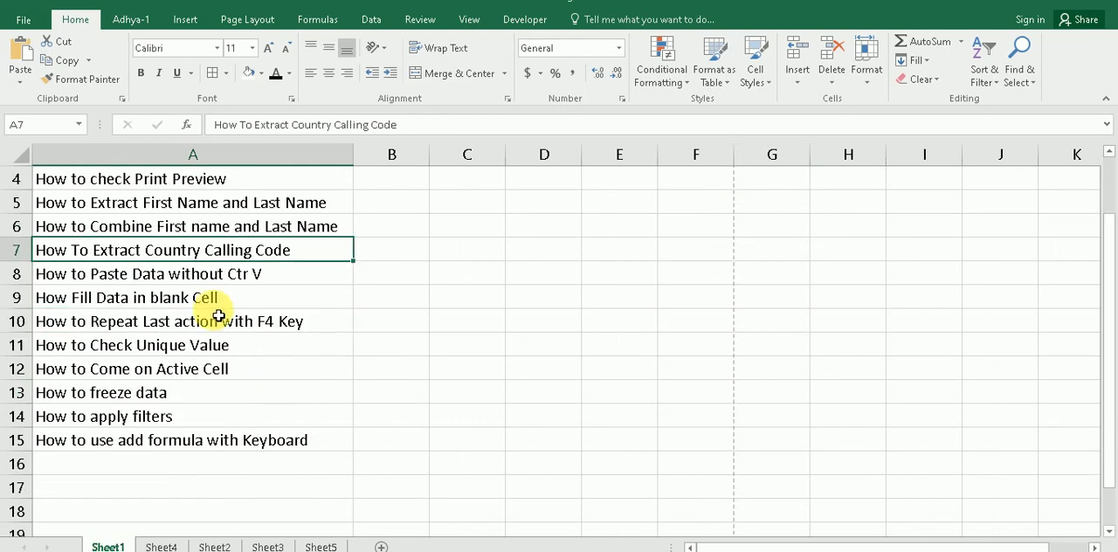
{"action": "left_click", "coordinate": [178, 278]}
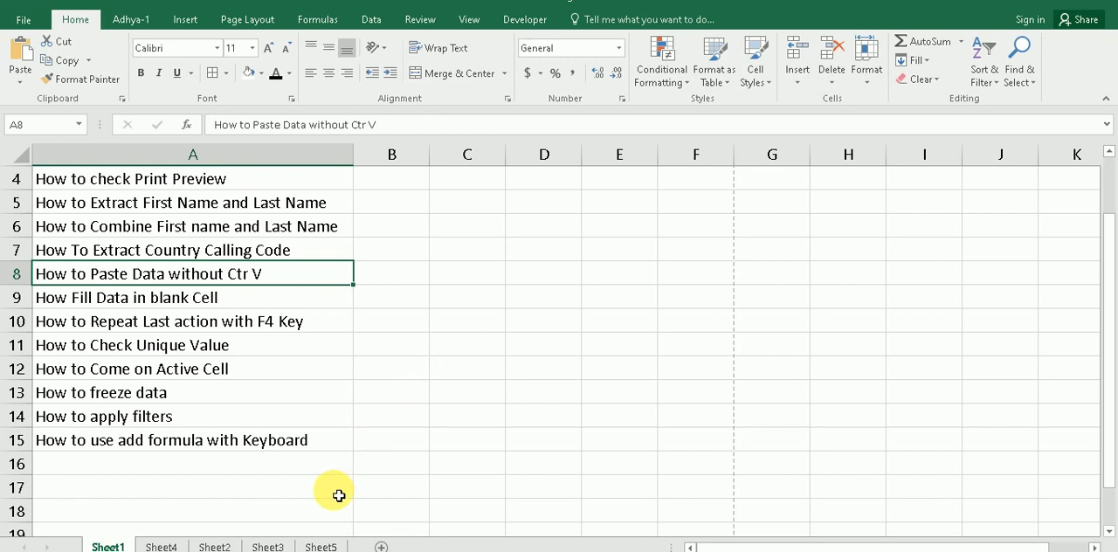
{"action": "left_click", "coordinate": [320, 546]}
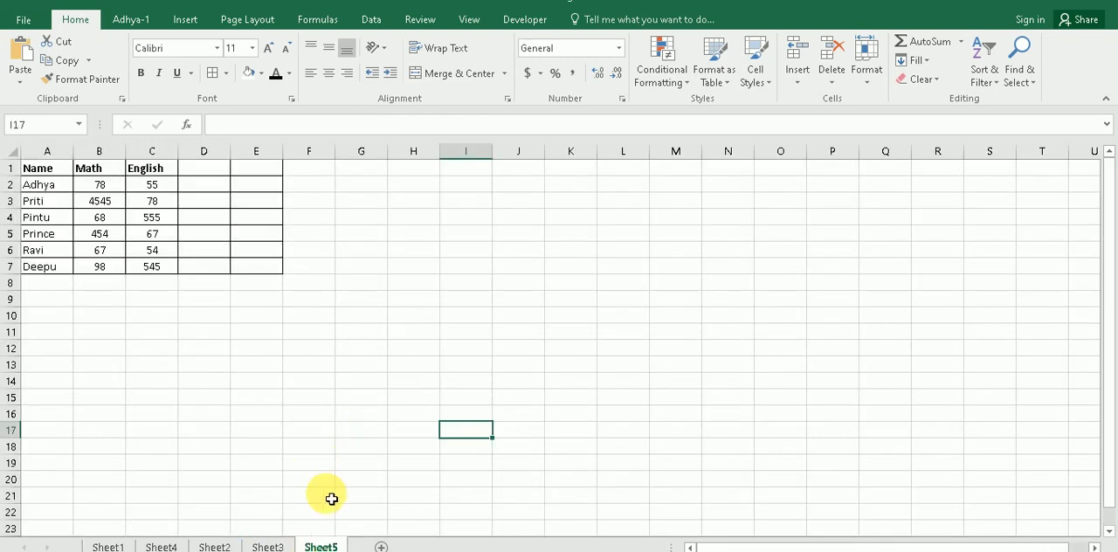
{"action": "left_click", "coordinate": [268, 546]}
{"action": "left_click", "coordinate": [211, 546]}
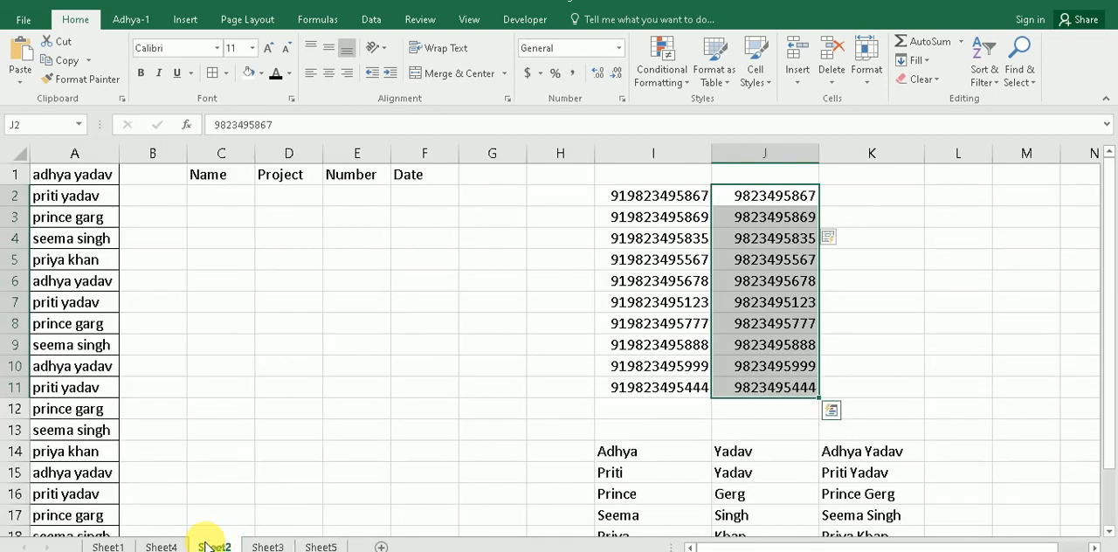
{"action": "left_click", "coordinate": [451, 348]}
Step: Copy the names in A1:A5 to C3:C7 and widen column C to about 10.57
{"action": "left_click_drag", "start_coordinate": [78, 174], "coordinate": [68, 261]}
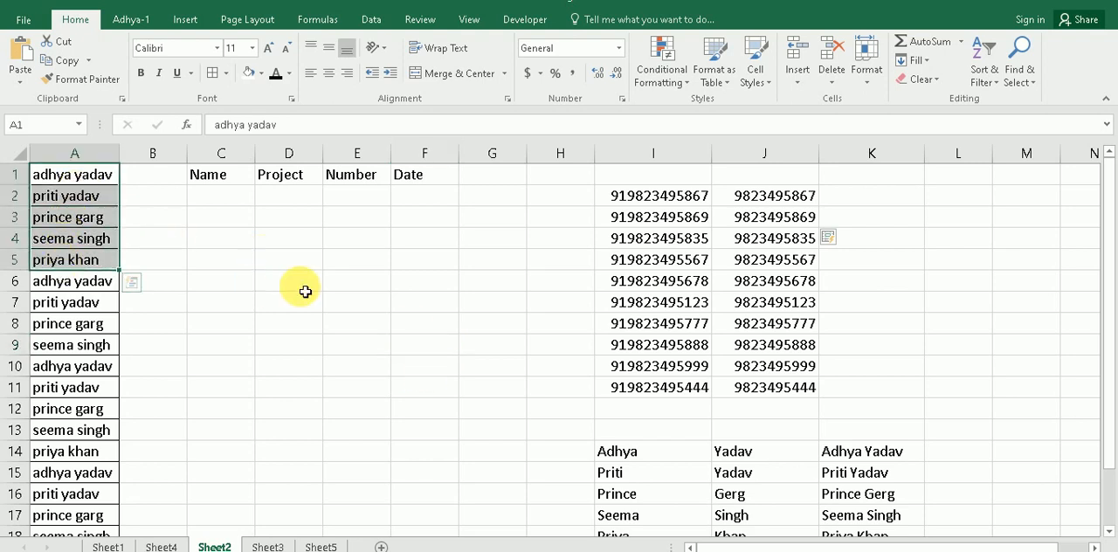
{"action": "key", "text": "ctrl+c"}
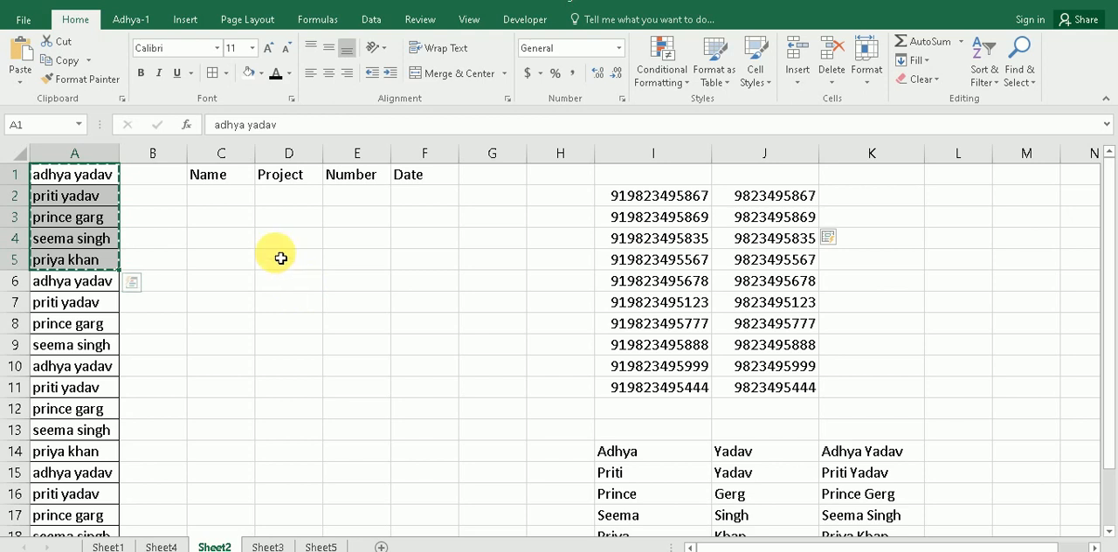
{"action": "left_click", "coordinate": [231, 217]}
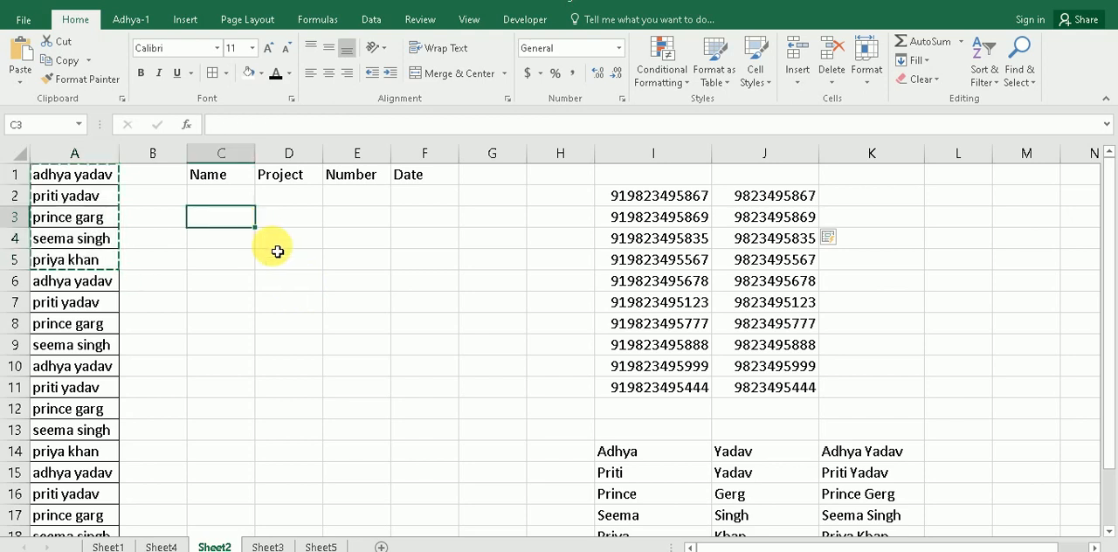
{"action": "key", "text": "ctrl+v"}
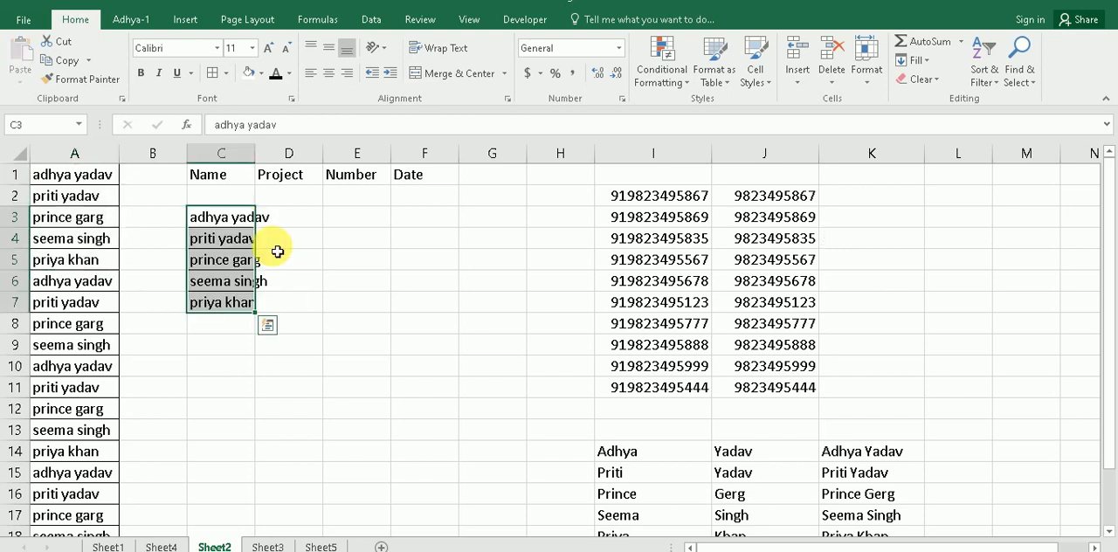
{"action": "double_click", "coordinate": [255, 153]}
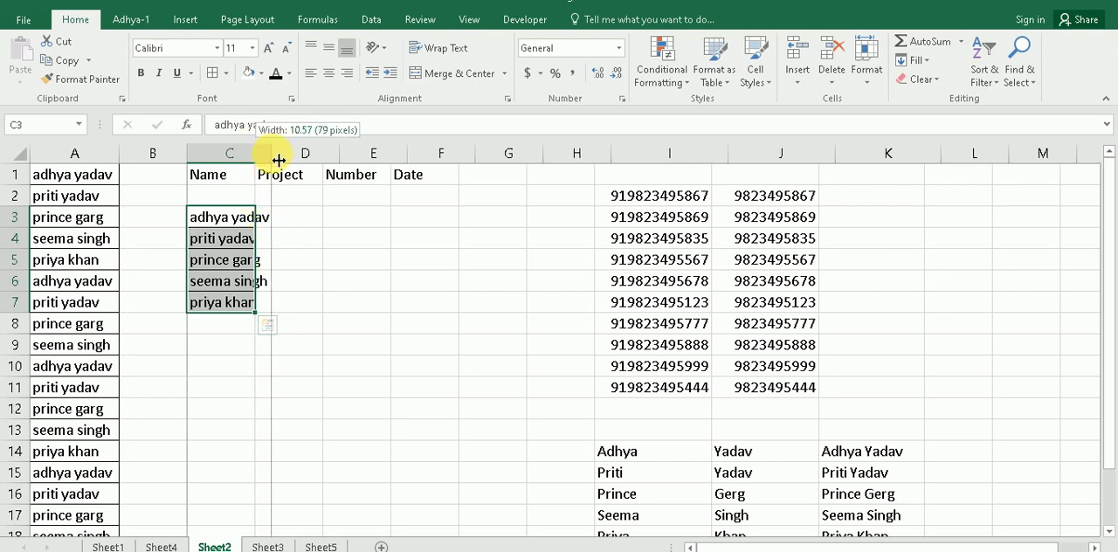
{"action": "left_click", "coordinate": [332, 278]}
{"action": "left_click_drag", "start_coordinate": [233, 219], "coordinate": [242, 302]}
{"action": "key", "text": "ctrl+c"}
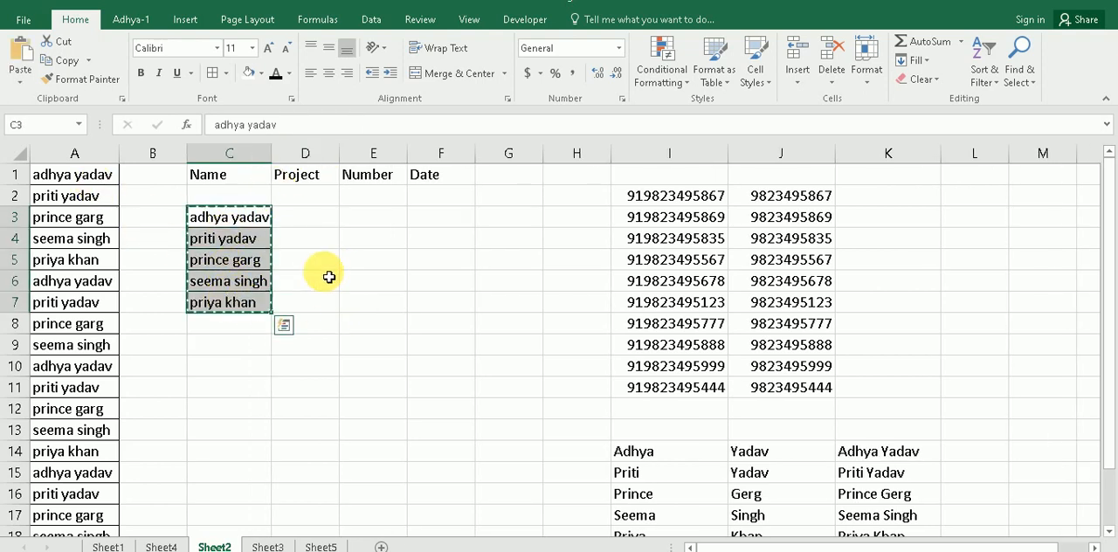
{"action": "left_click", "coordinate": [324, 277]}
Step: Copy the two names in C3:C4 to E4:E5
{"action": "left_click_drag", "start_coordinate": [244, 219], "coordinate": [259, 237]}
{"action": "key", "text": "ctrl+c"}
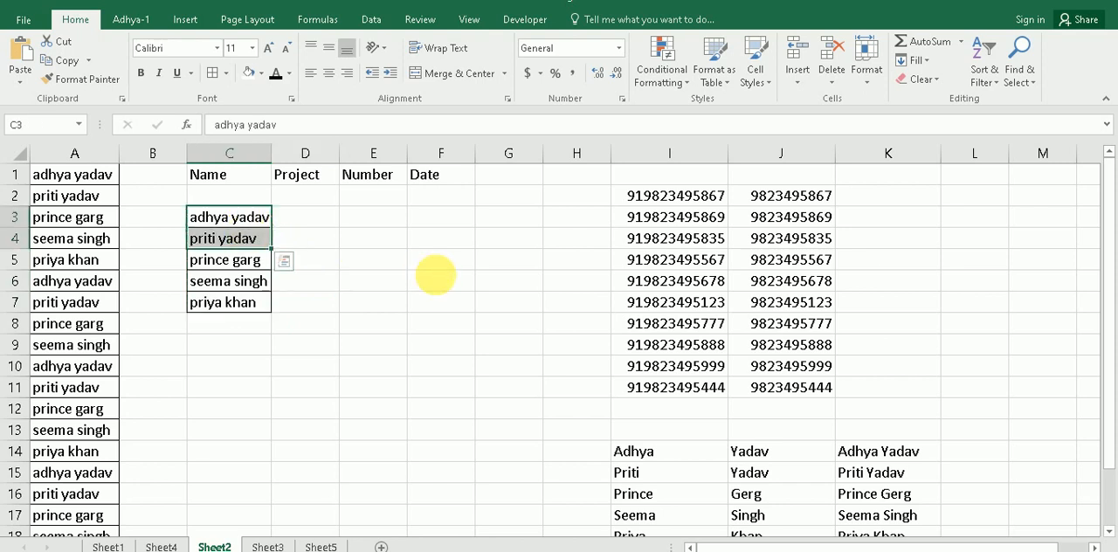
{"action": "left_click", "coordinate": [378, 241]}
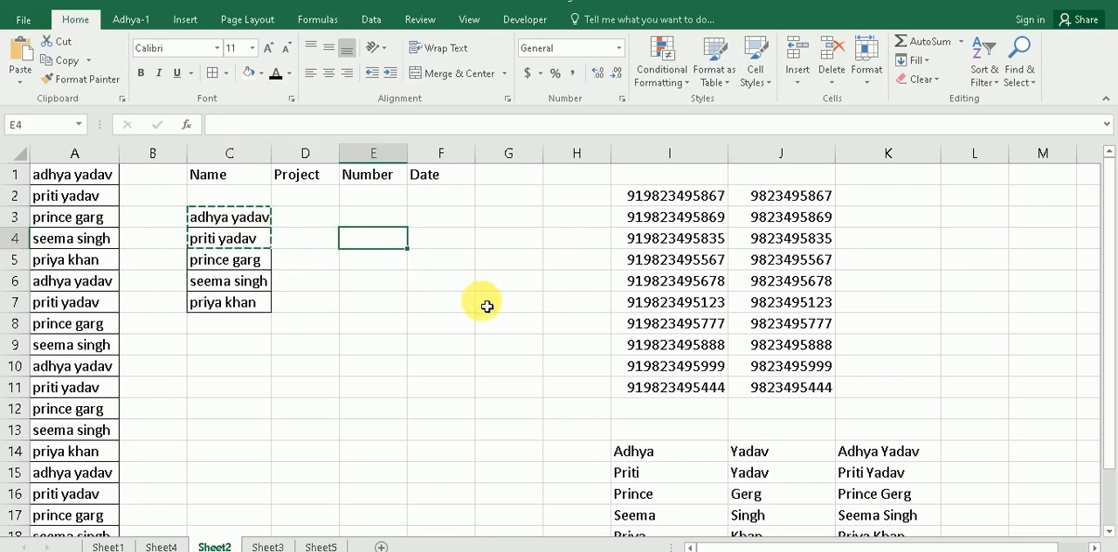
{"action": "key", "text": "ctrl+v"}
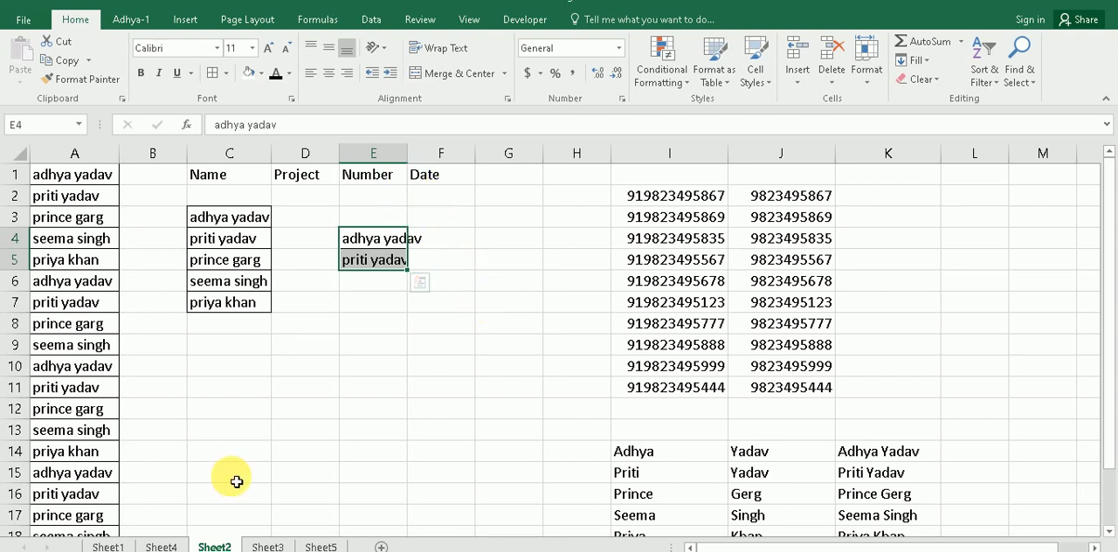
Step: Select the topic about filling data in blank cells on Sheet1, and open the marks table on Sheet3
{"action": "left_click", "coordinate": [107, 545]}
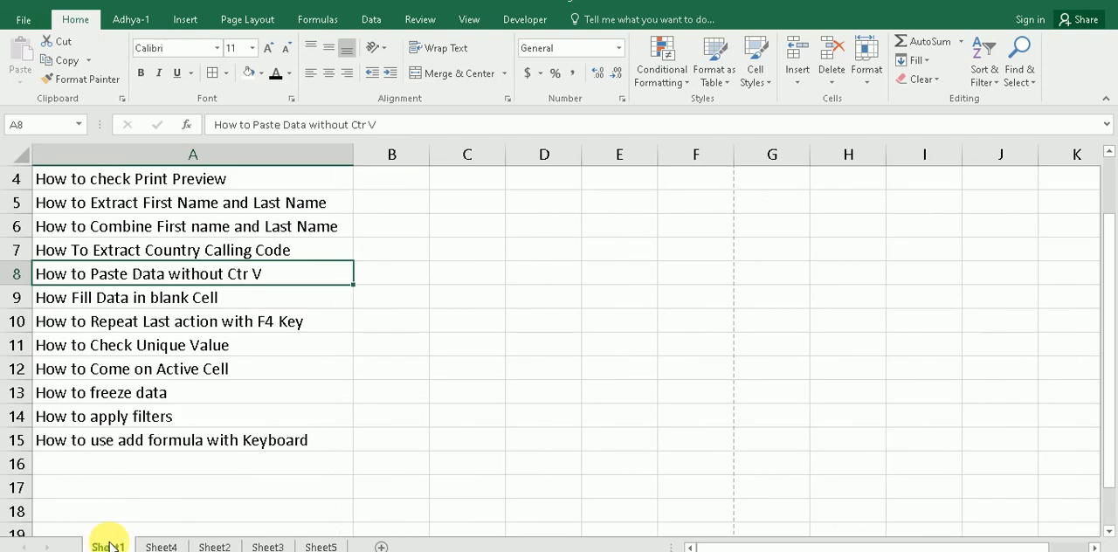
{"action": "left_click", "coordinate": [144, 300]}
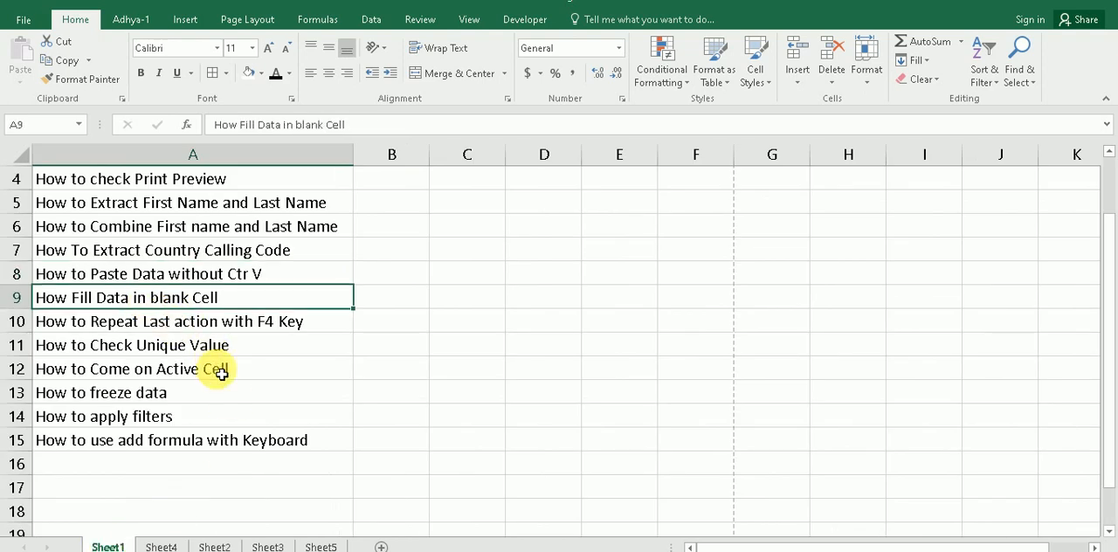
{"action": "left_click", "coordinate": [267, 546]}
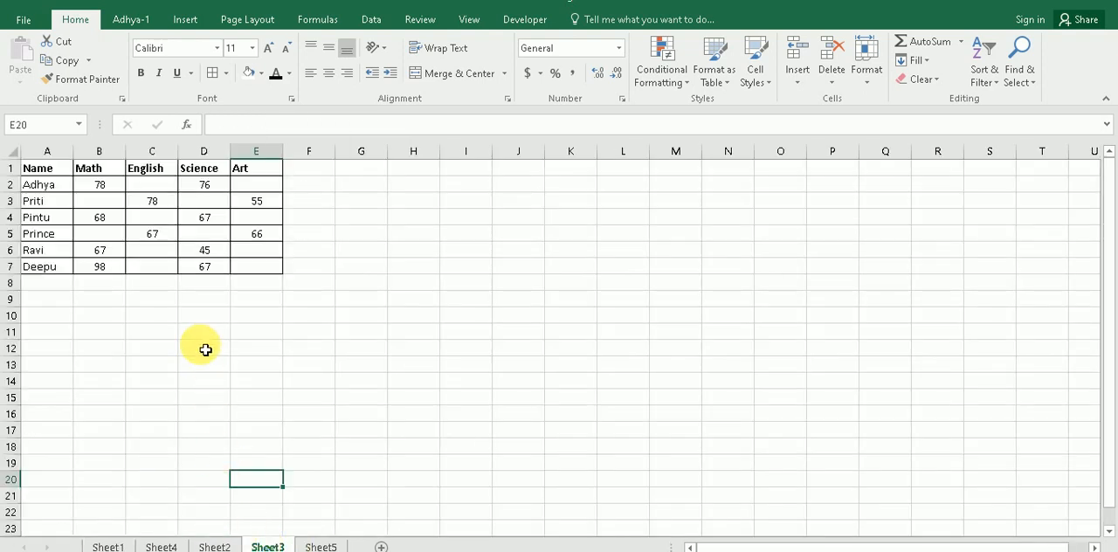
Step: Examine which cells are blank in the marks table A1:E7 on Sheet3
{"action": "left_click_drag", "start_coordinate": [33, 170], "coordinate": [259, 261]}
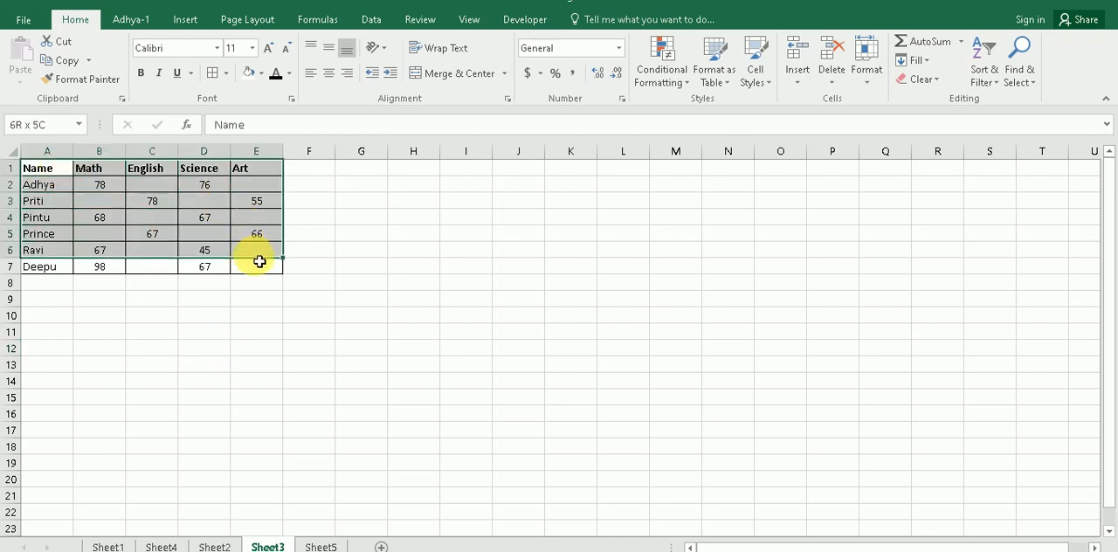
{"action": "left_click", "coordinate": [157, 332]}
{"action": "left_click", "coordinate": [100, 202]}
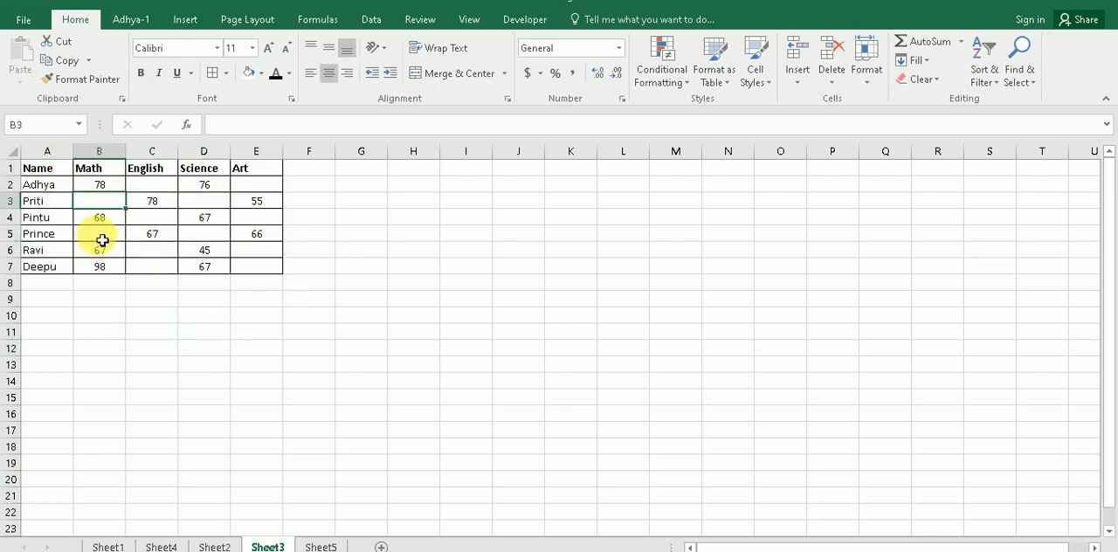
{"action": "left_click", "coordinate": [100, 234]}
{"action": "left_click", "coordinate": [152, 267]}
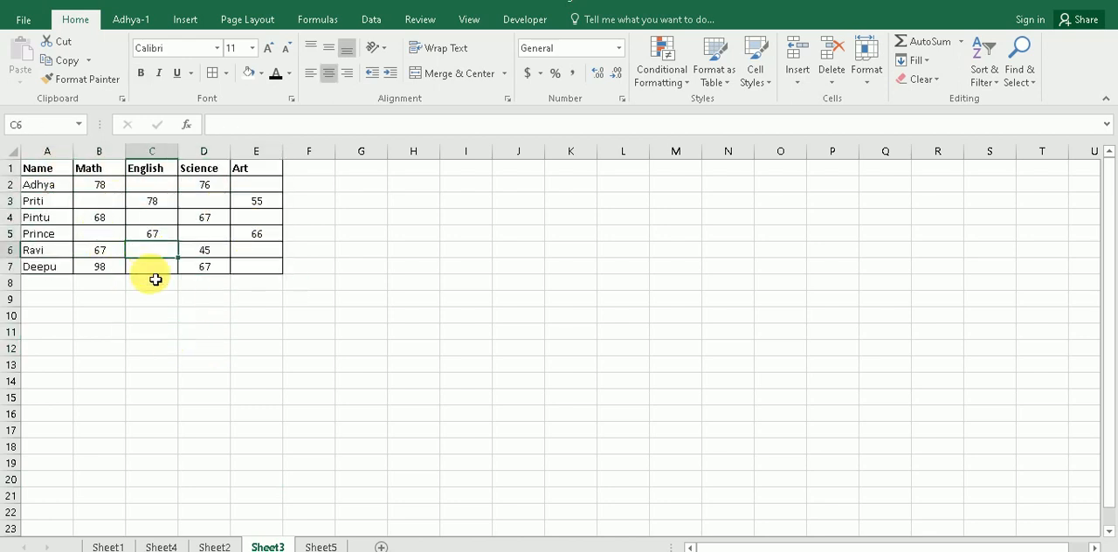
{"action": "left_click", "coordinate": [255, 269]}
{"action": "left_click", "coordinate": [260, 186]}
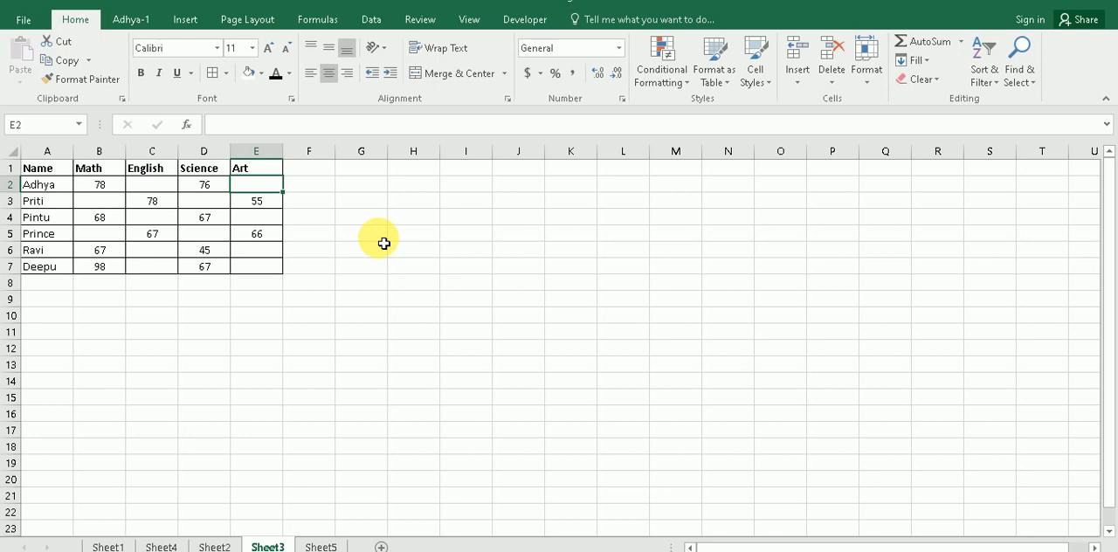
{"action": "left_click", "coordinate": [392, 247]}
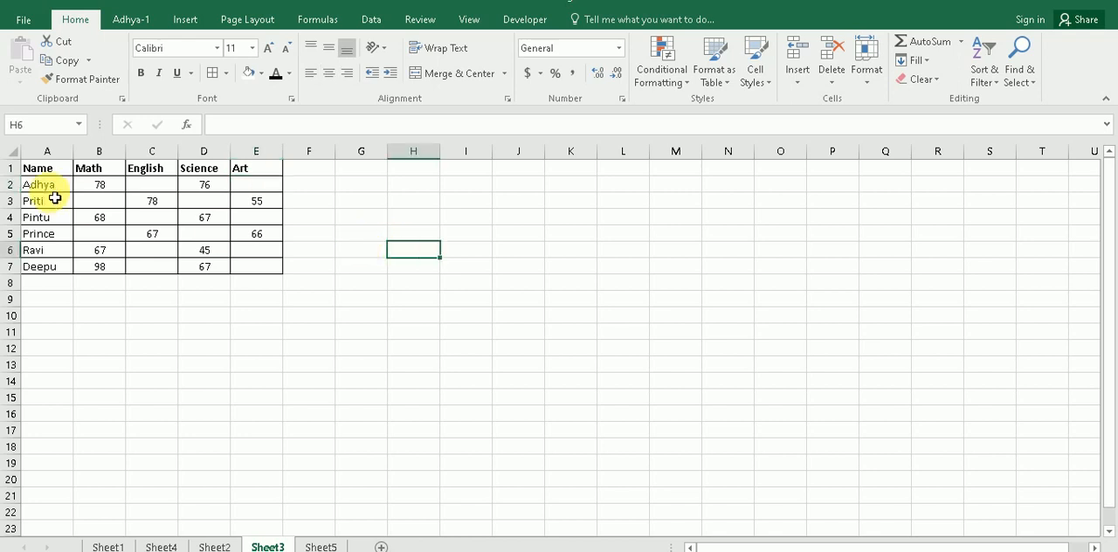
Step: Select only the blank cells within the marks table A1:E7 using Go To Special with the Blanks option
{"action": "left_click_drag", "start_coordinate": [26, 169], "coordinate": [249, 267]}
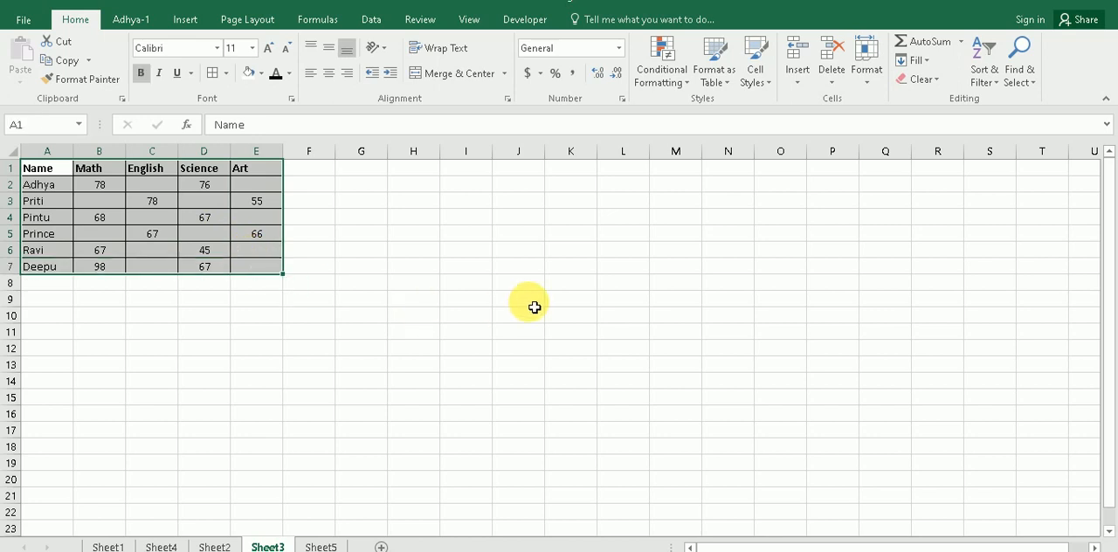
{"action": "key", "text": "ctrl+g"}
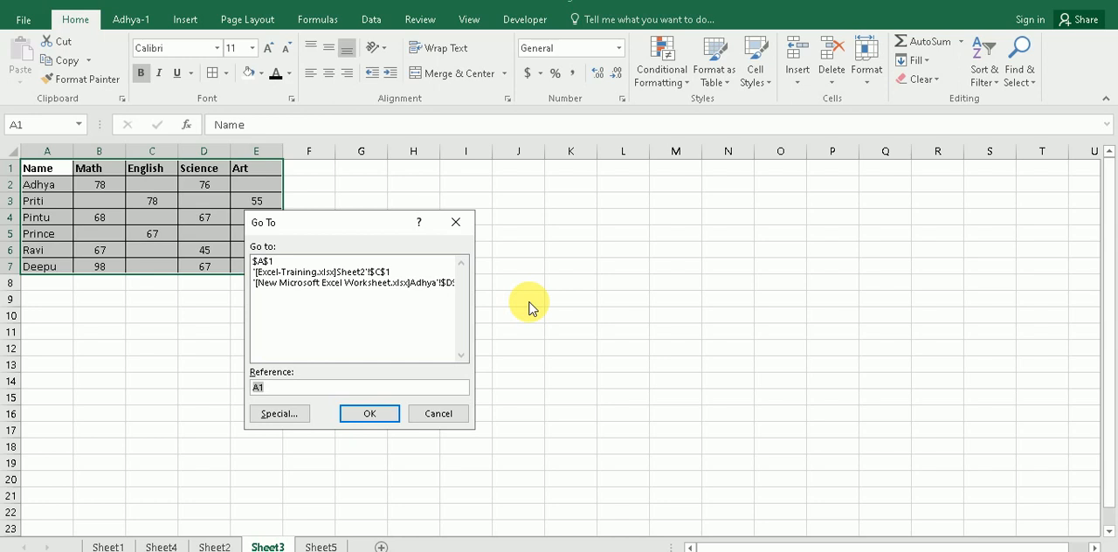
{"action": "left_click", "coordinate": [271, 416]}
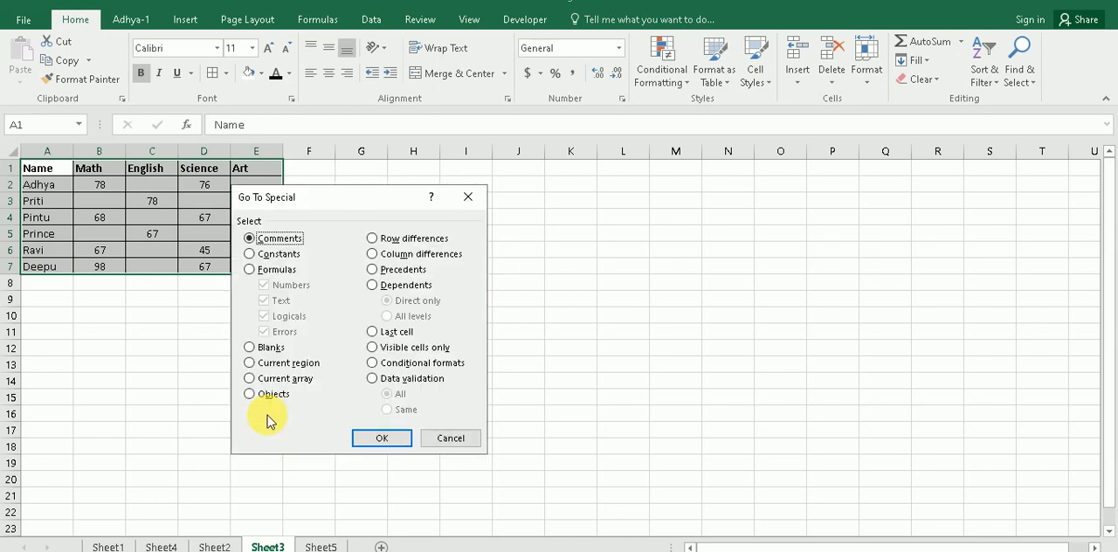
{"action": "left_click", "coordinate": [249, 349]}
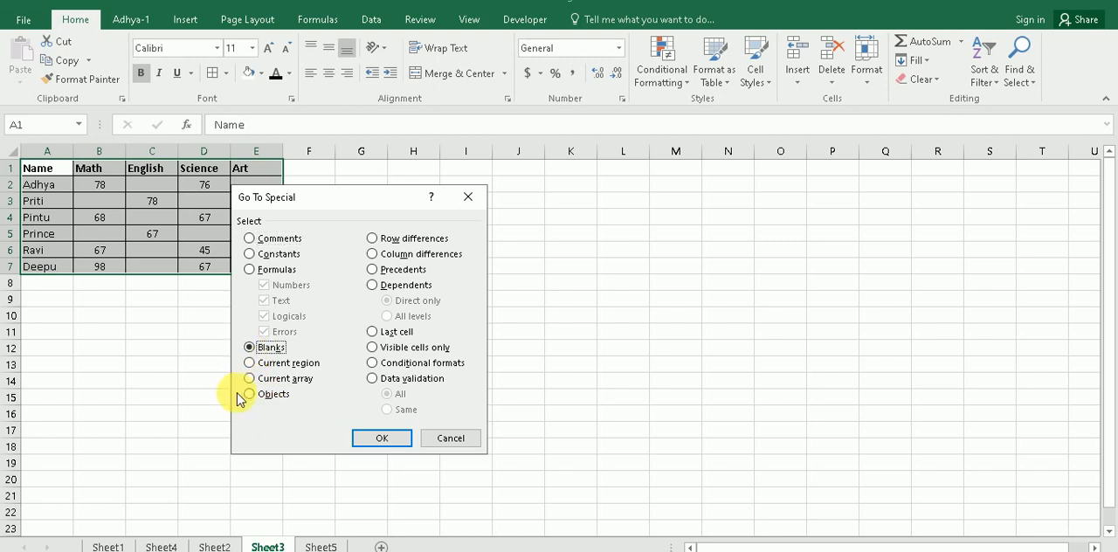
{"action": "left_click", "coordinate": [378, 438]}
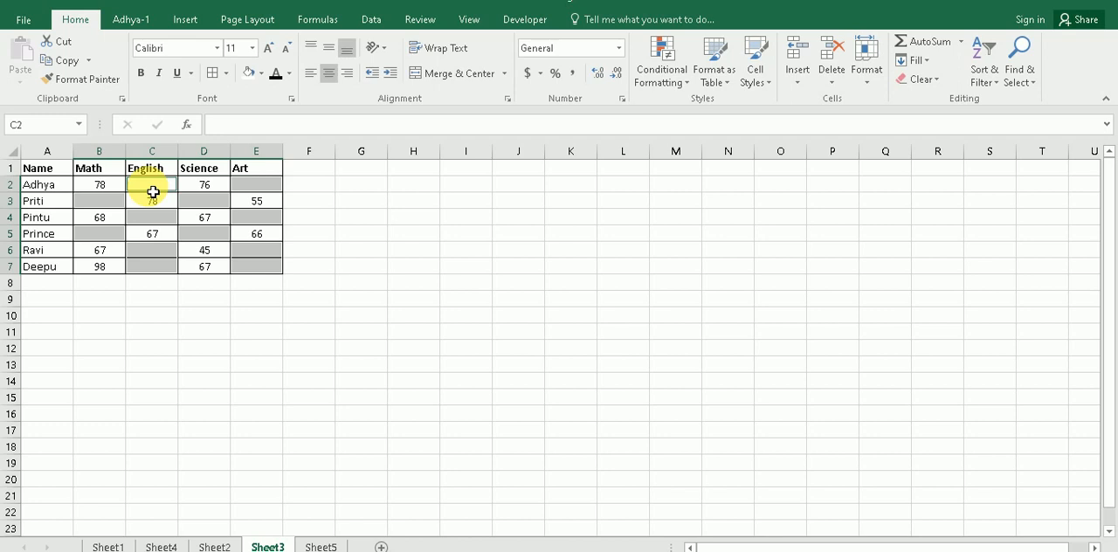
Step: Fill all the selected blank cells of the marks table with the letter A at once
{"action": "type", "text": "A"}
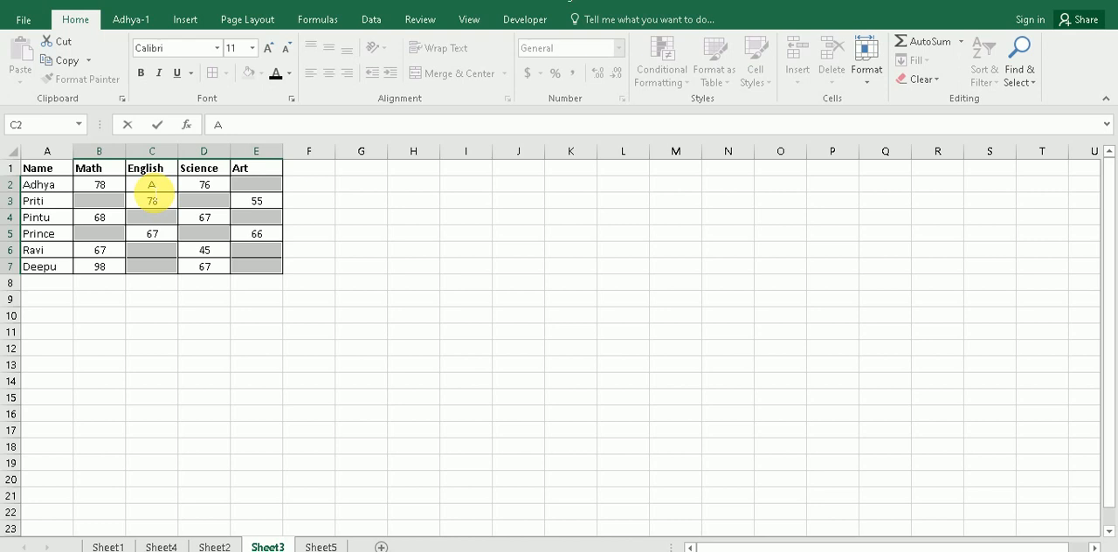
{"action": "key", "text": "ctrl+Return"}
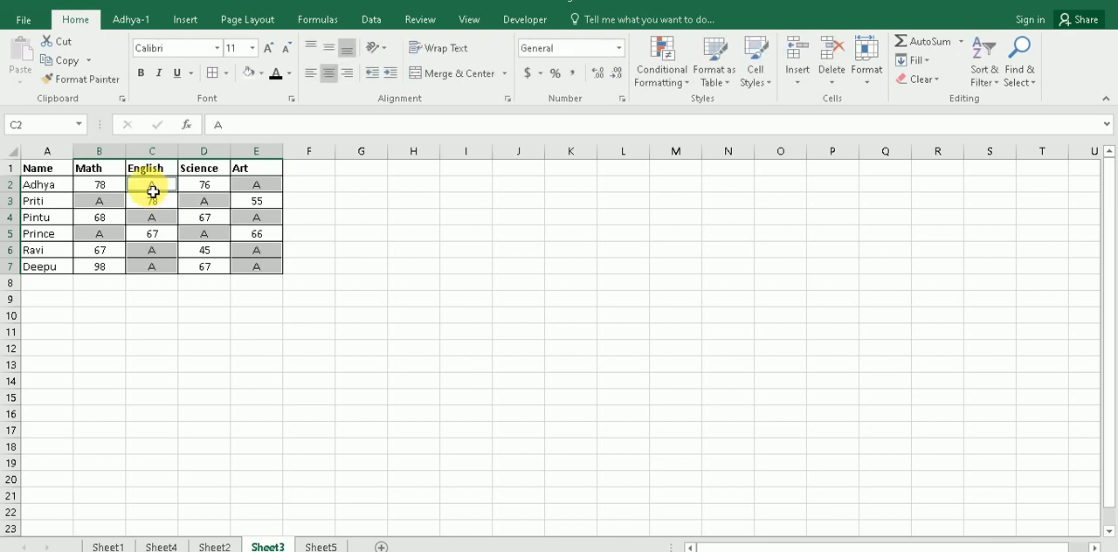
{"action": "left_click", "coordinate": [218, 346]}
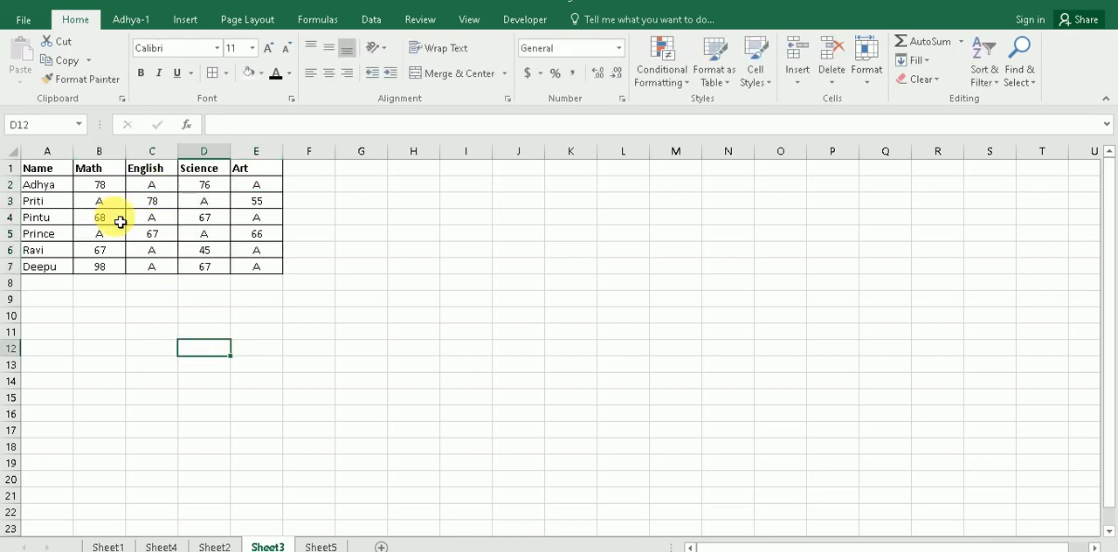
{"action": "left_click_drag", "start_coordinate": [40, 171], "coordinate": [249, 265]}
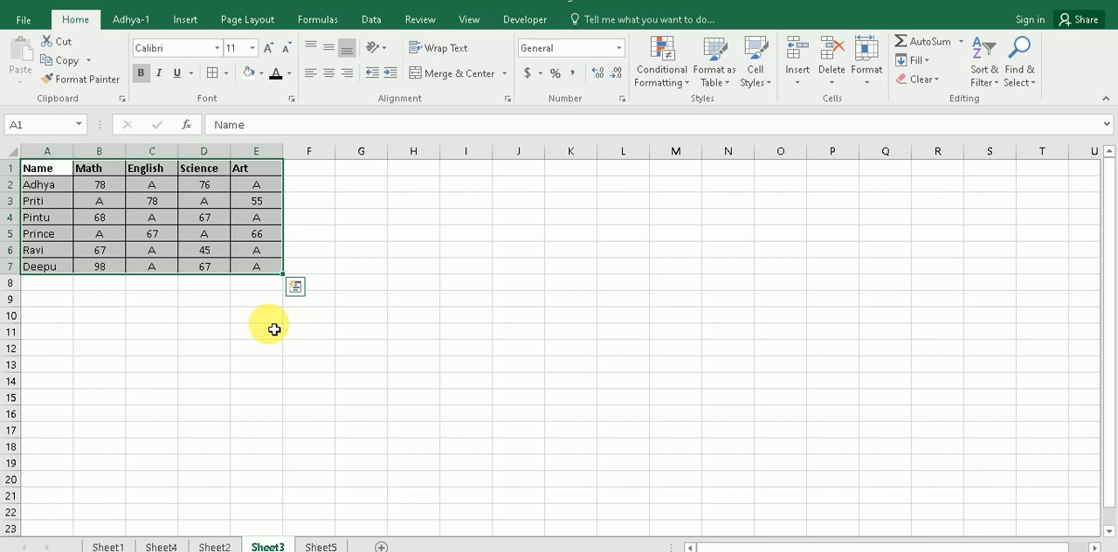
Step: Select the topic about repeating the last action with F4 on Sheet1, and return to the marks table on Sheet3
{"action": "left_click", "coordinate": [103, 546]}
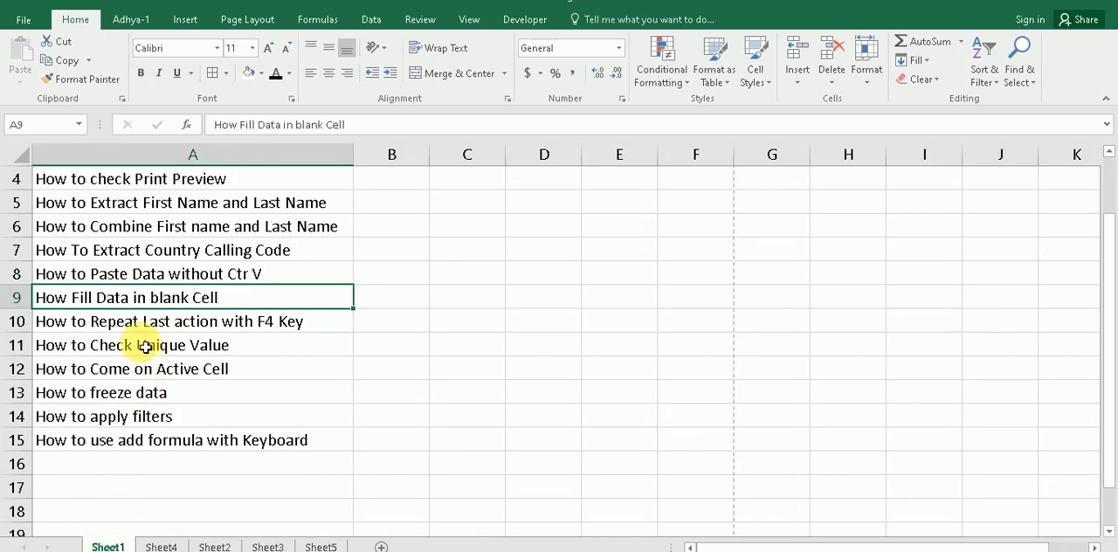
{"action": "left_click", "coordinate": [210, 320]}
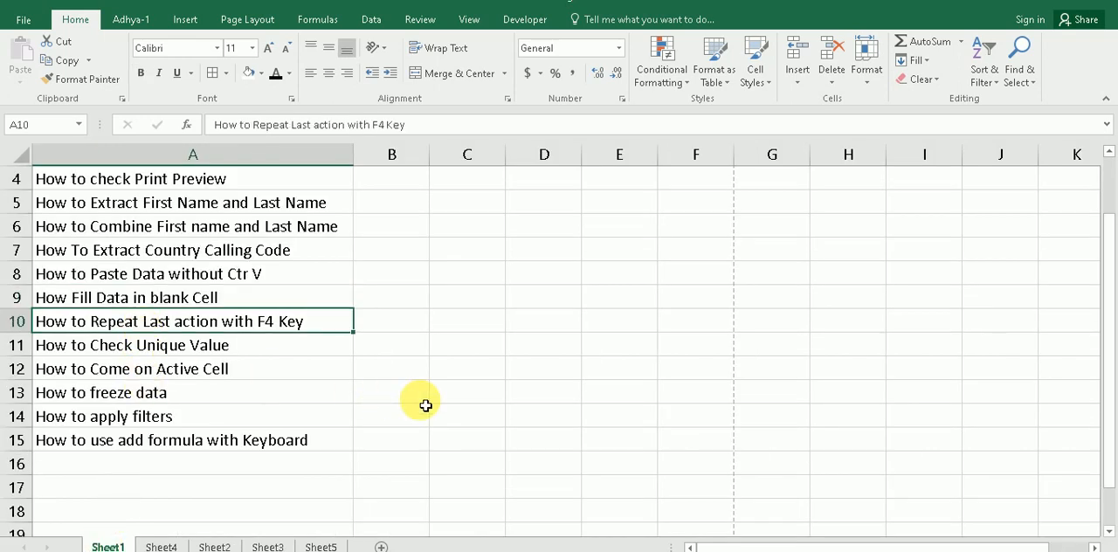
{"action": "left_click", "coordinate": [425, 404]}
{"action": "left_click", "coordinate": [267, 546]}
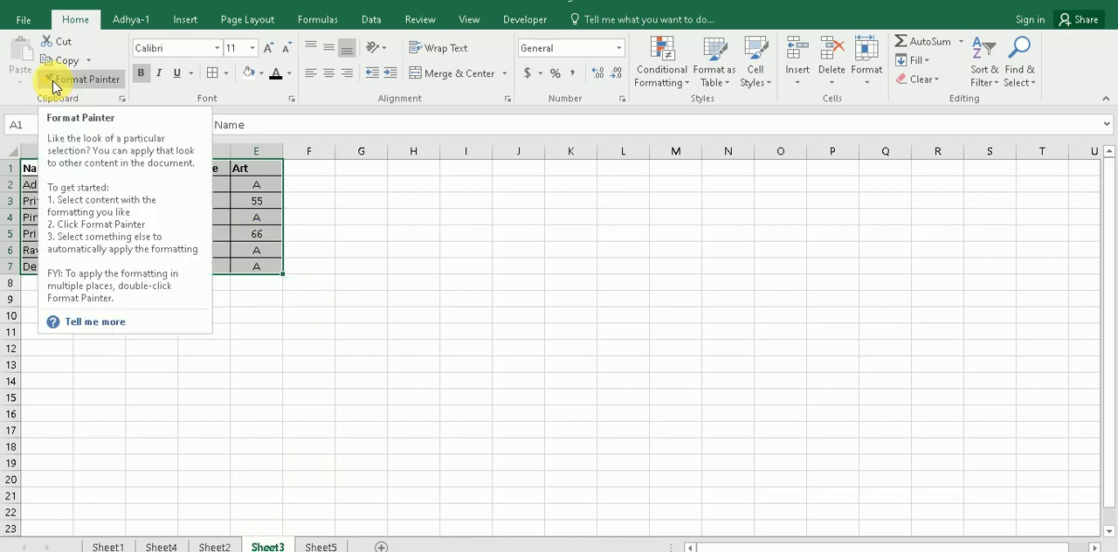
{"action": "left_click", "coordinate": [442, 236]}
Step: Make the name in A2 bold and copy its formatting to A3 with Format Painter
{"action": "left_click", "coordinate": [38, 186]}
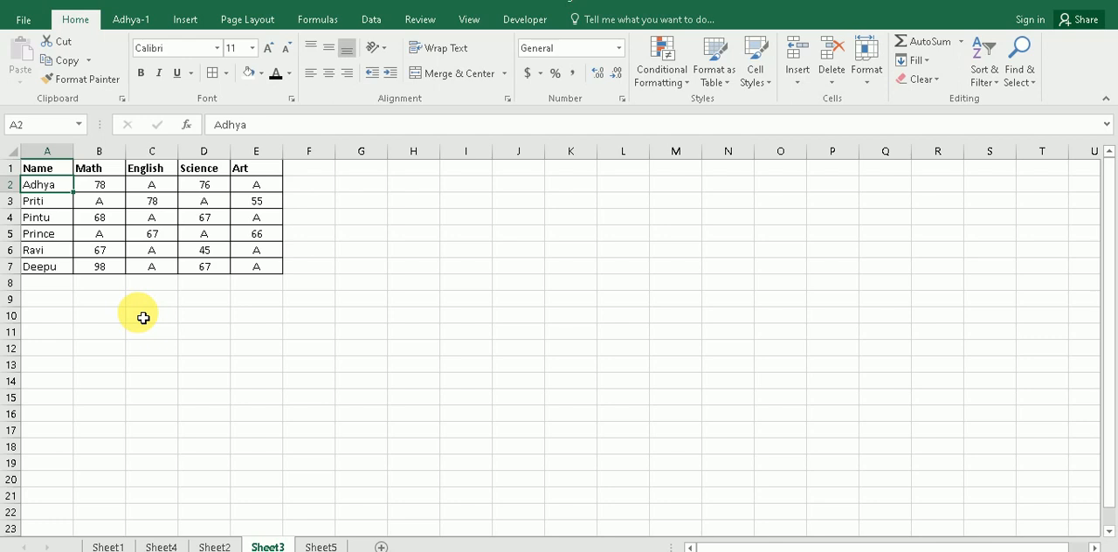
{"action": "key", "text": "ctrl+b"}
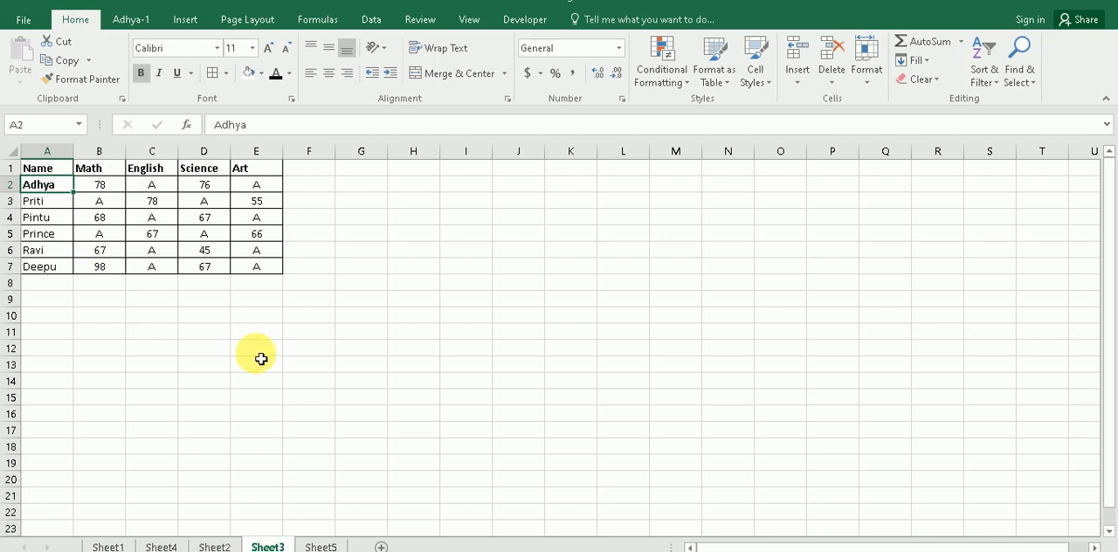
{"action": "left_click", "coordinate": [52, 79]}
{"action": "left_click", "coordinate": [65, 206]}
{"action": "left_click", "coordinate": [106, 315]}
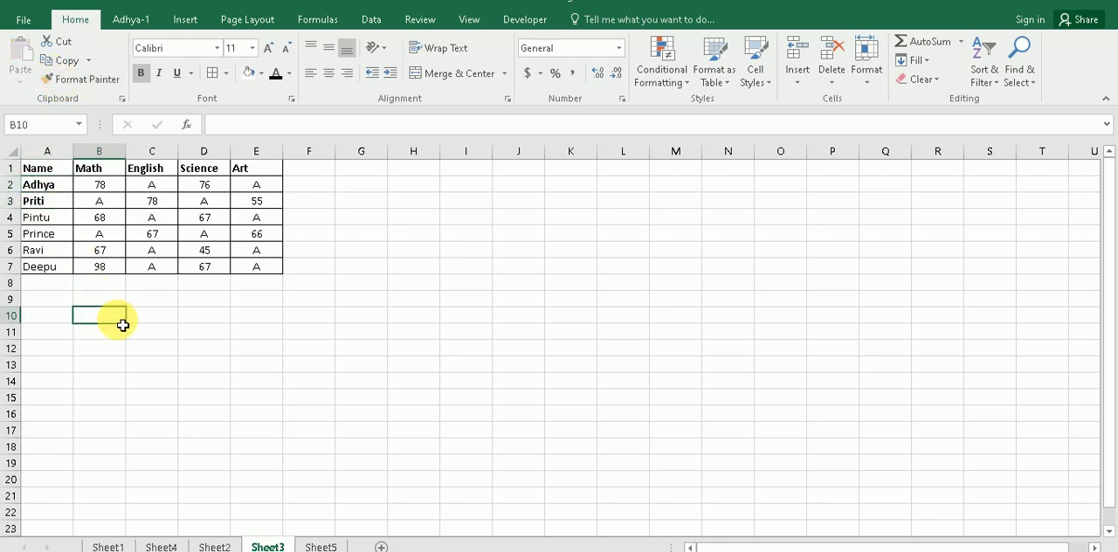
{"action": "left_click", "coordinate": [44, 203]}
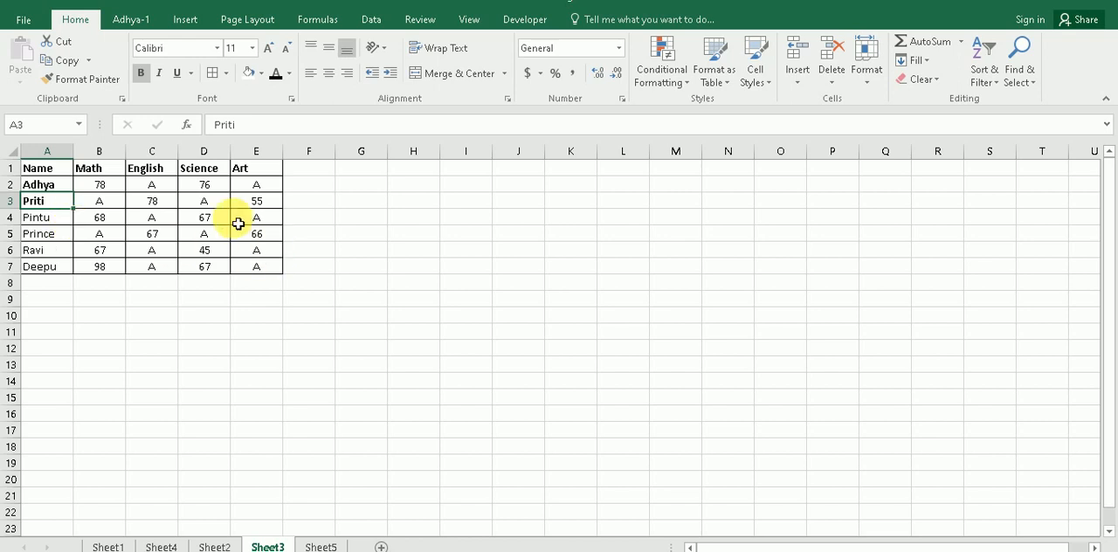
Step: Reapply bold to A2, and try repeating the bold formatting on the marks in B2:E7
{"action": "left_click_drag", "start_coordinate": [113, 190], "coordinate": [251, 269]}
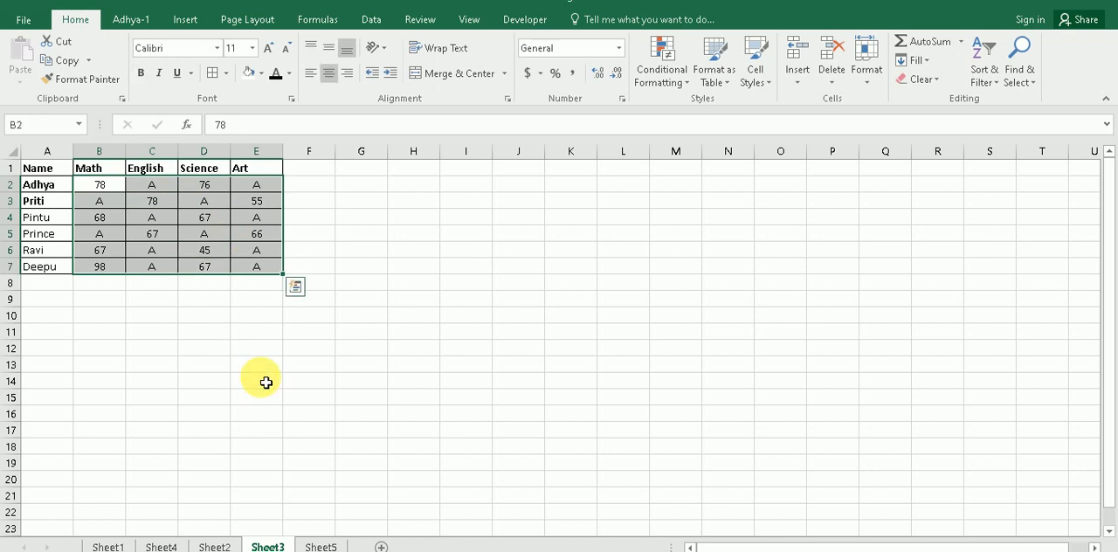
{"action": "left_click", "coordinate": [42, 183]}
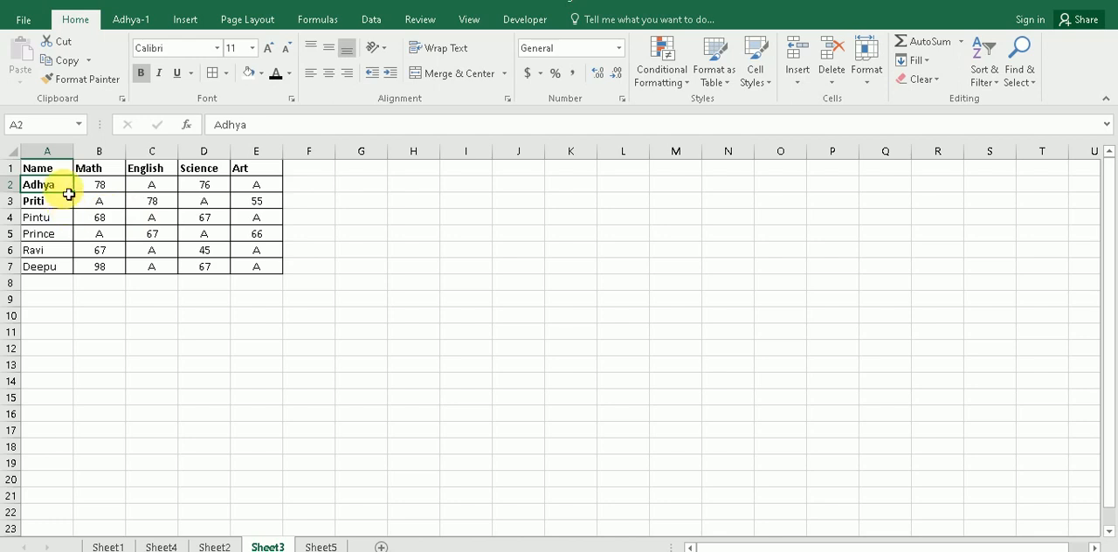
{"action": "key", "text": "ctrl+b"}
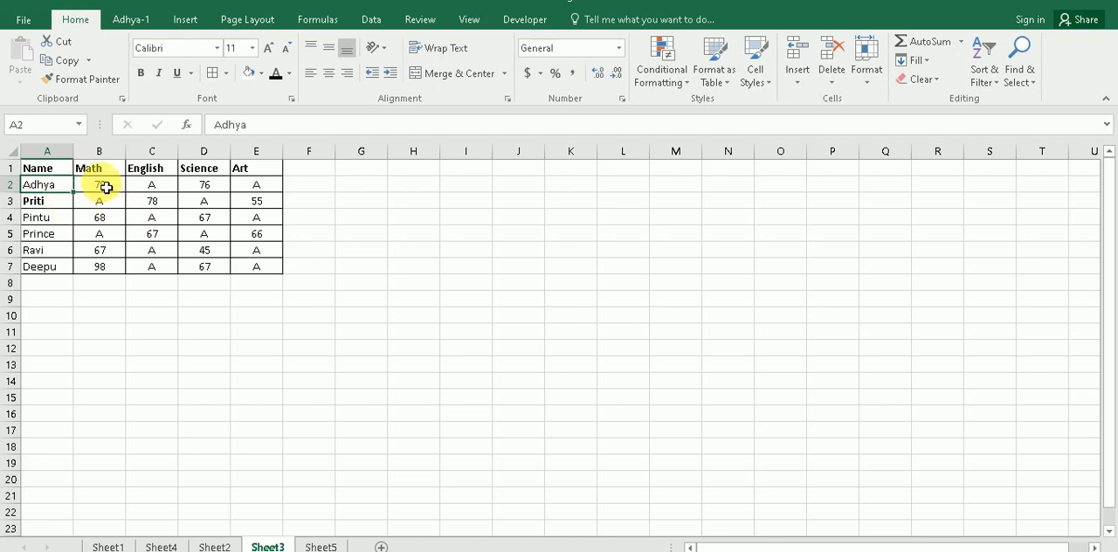
{"action": "key", "text": "ctrl+b"}
{"action": "left_click_drag", "start_coordinate": [106, 187], "coordinate": [255, 267]}
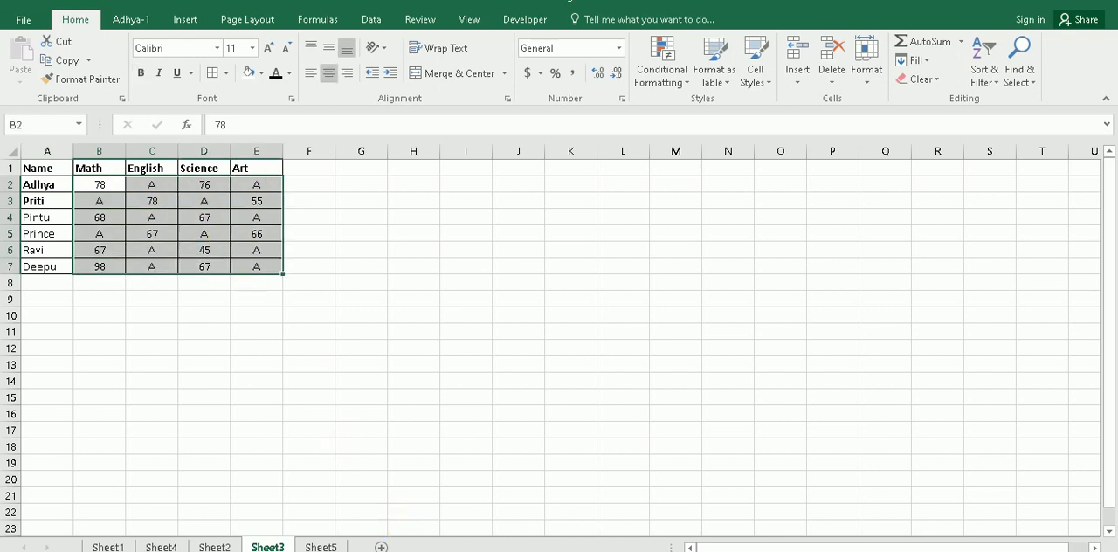
{"action": "left_click", "coordinate": [50, 183]}
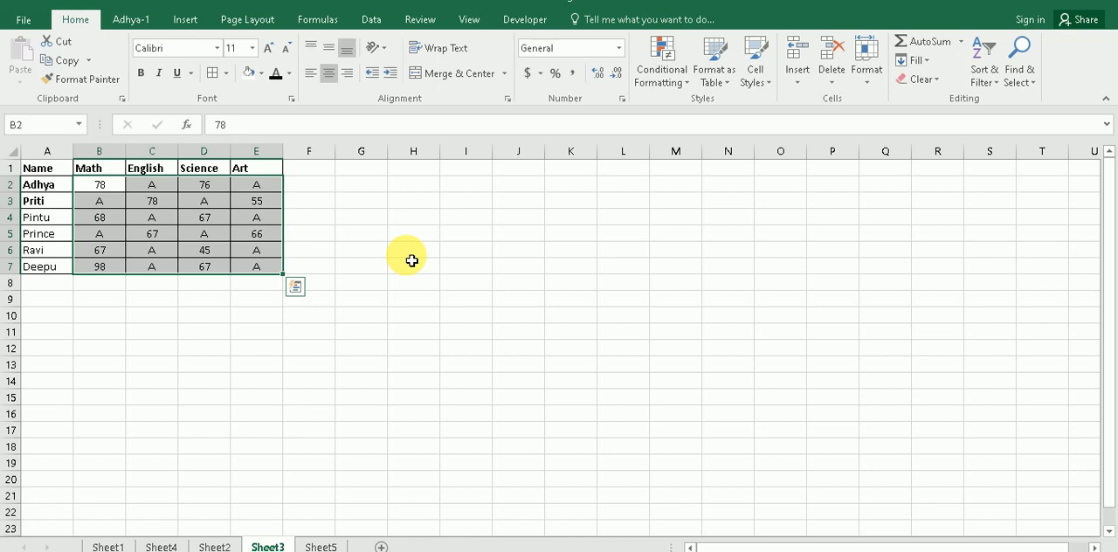
{"action": "key", "text": "ctrl+b"}
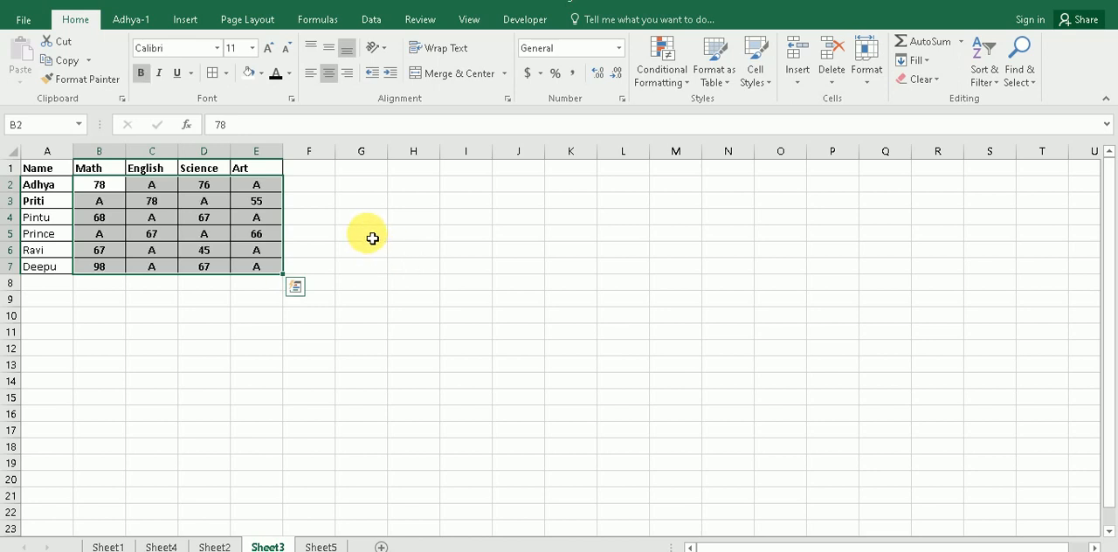
{"action": "key", "text": "ctrl+b"}
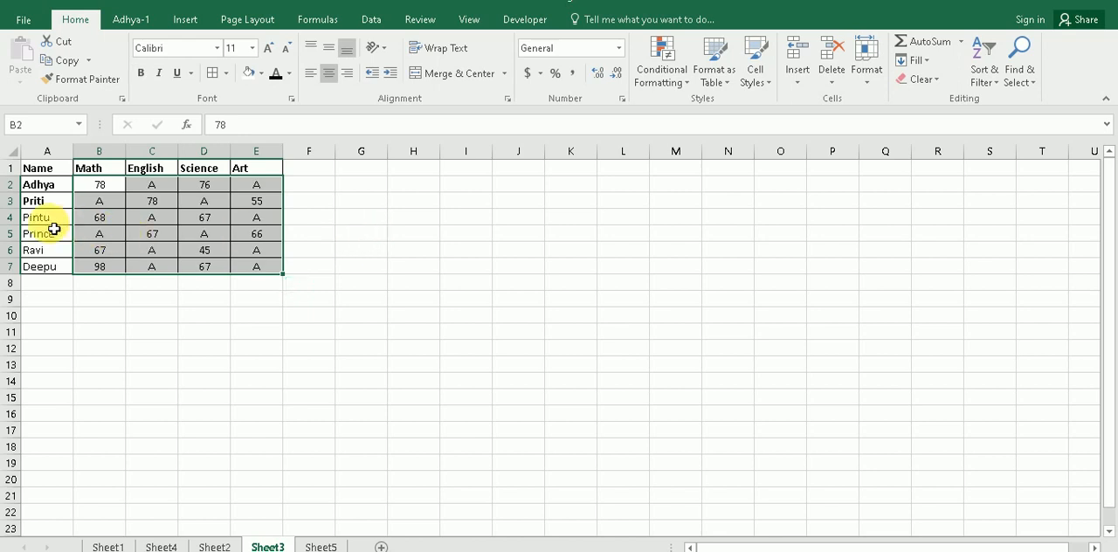
Step: Italicize the name in A4 and repeat the italic formatting on the marks in B2:E7
{"action": "left_click", "coordinate": [50, 223]}
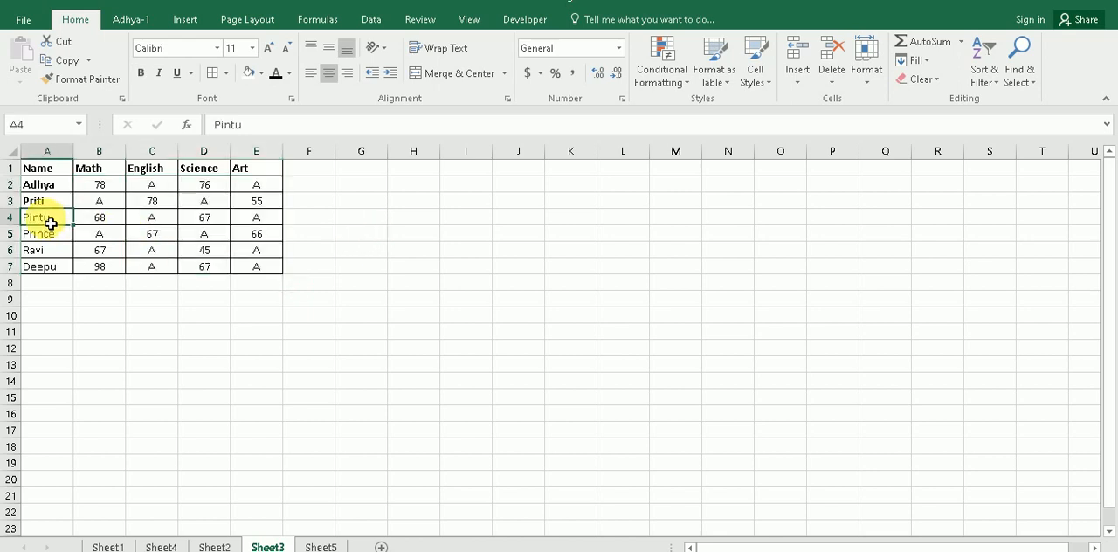
{"action": "left_click", "coordinate": [160, 77]}
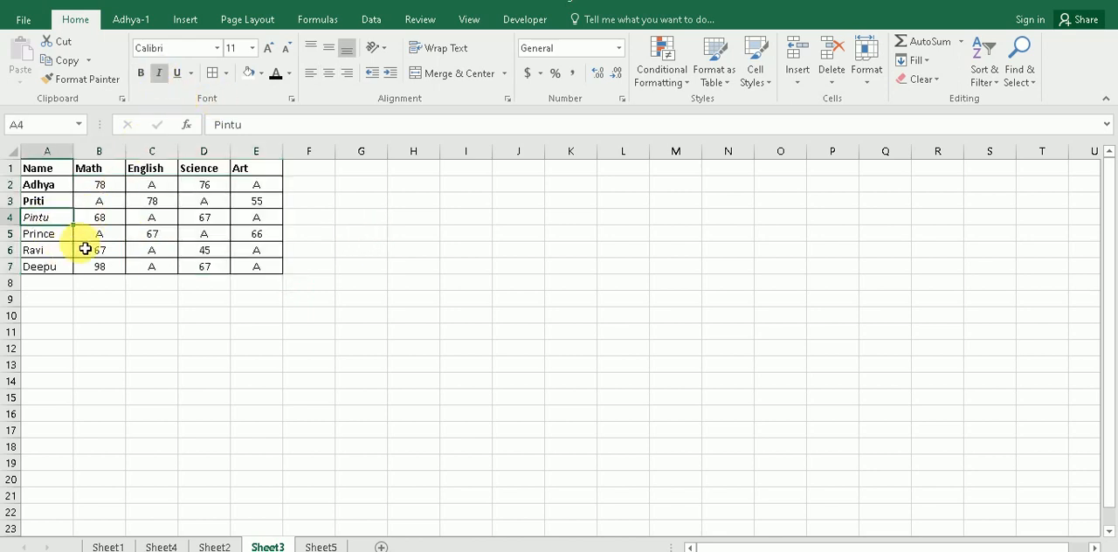
{"action": "left_click_drag", "start_coordinate": [100, 183], "coordinate": [257, 267]}
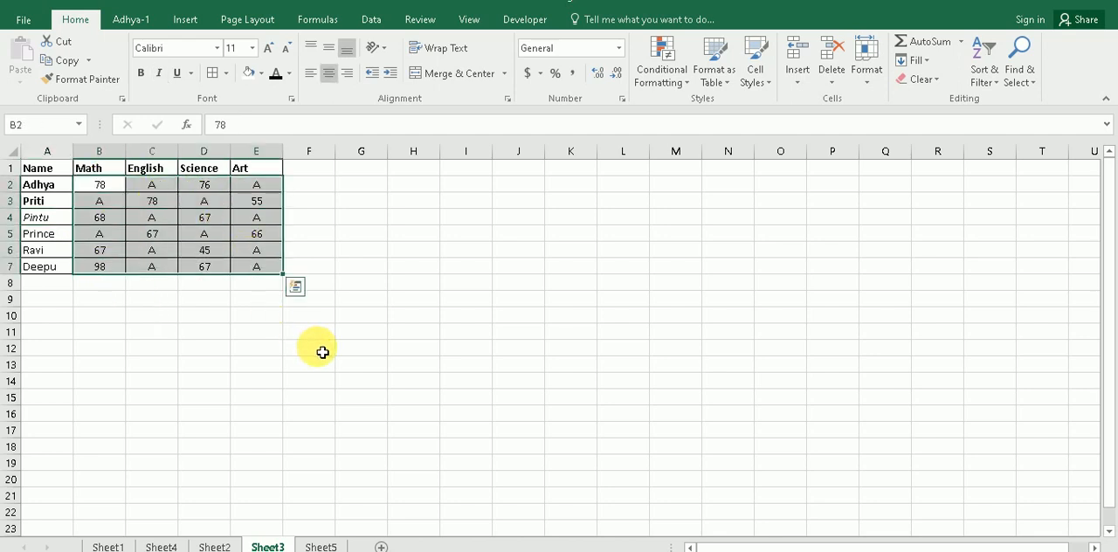
{"action": "key", "text": "ctrl+i"}
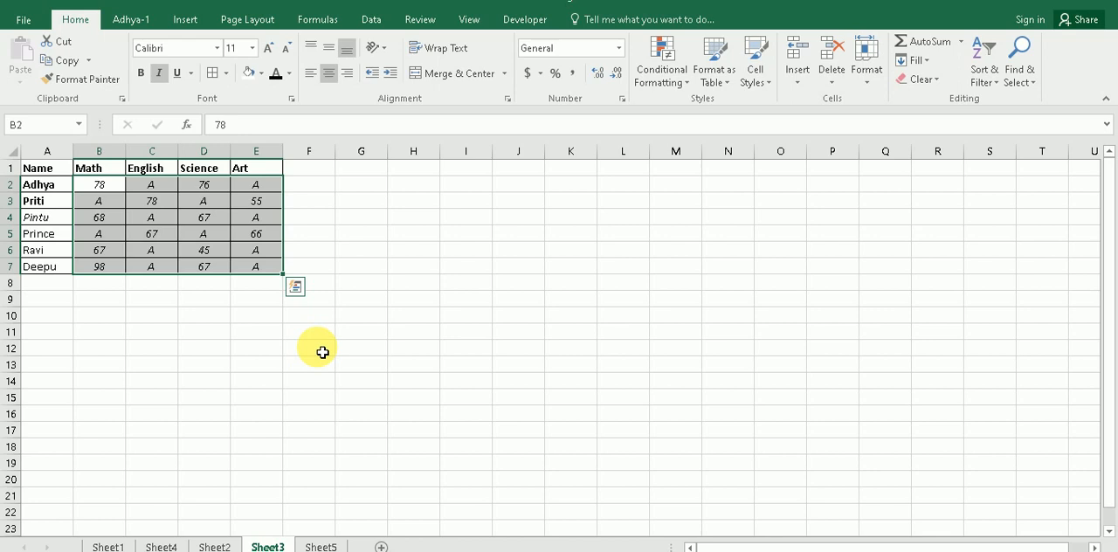
Step: Check the unique-value topic in the Sheet1 list and go to the column A names on Sheet2
{"action": "left_click", "coordinate": [108, 546]}
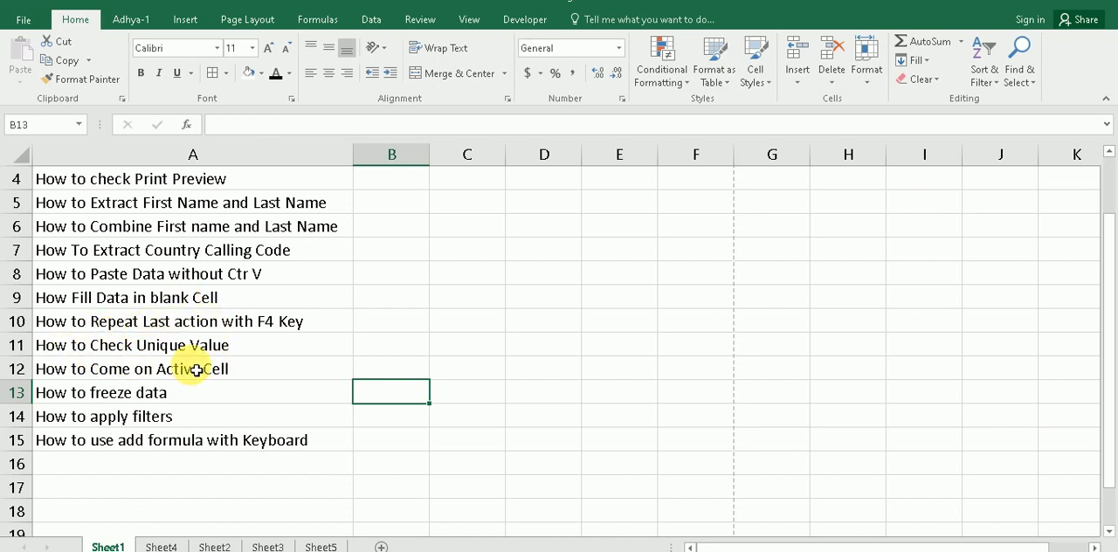
{"action": "left_click", "coordinate": [161, 545]}
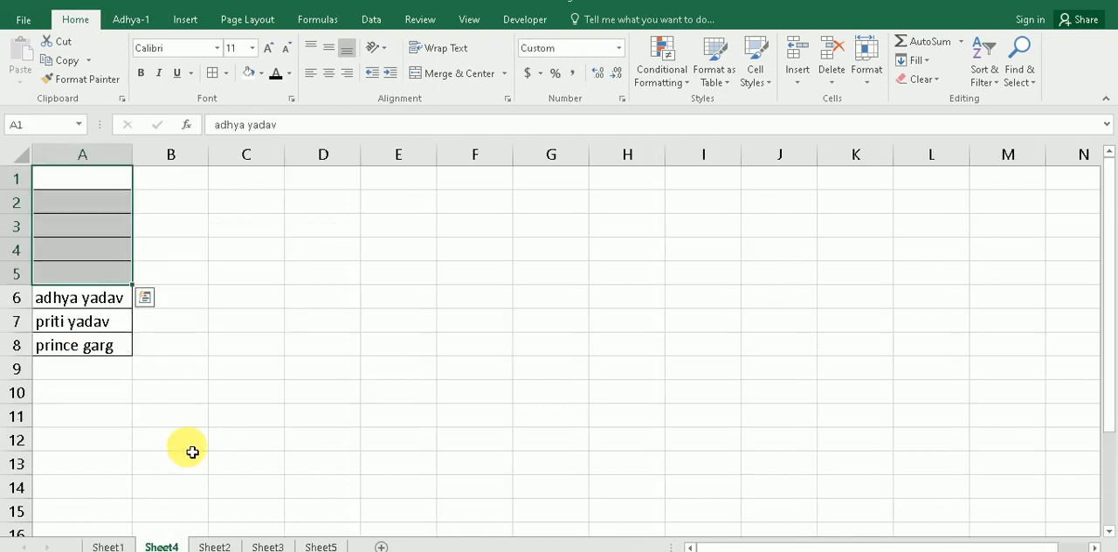
{"action": "left_click", "coordinate": [214, 547]}
{"action": "left_click", "coordinate": [208, 388]}
{"action": "left_click_drag", "start_coordinate": [96, 173], "coordinate": [105, 521]}
{"action": "scroll", "coordinate": [158, 416], "scroll_direction": "down", "scroll_amount": 1}
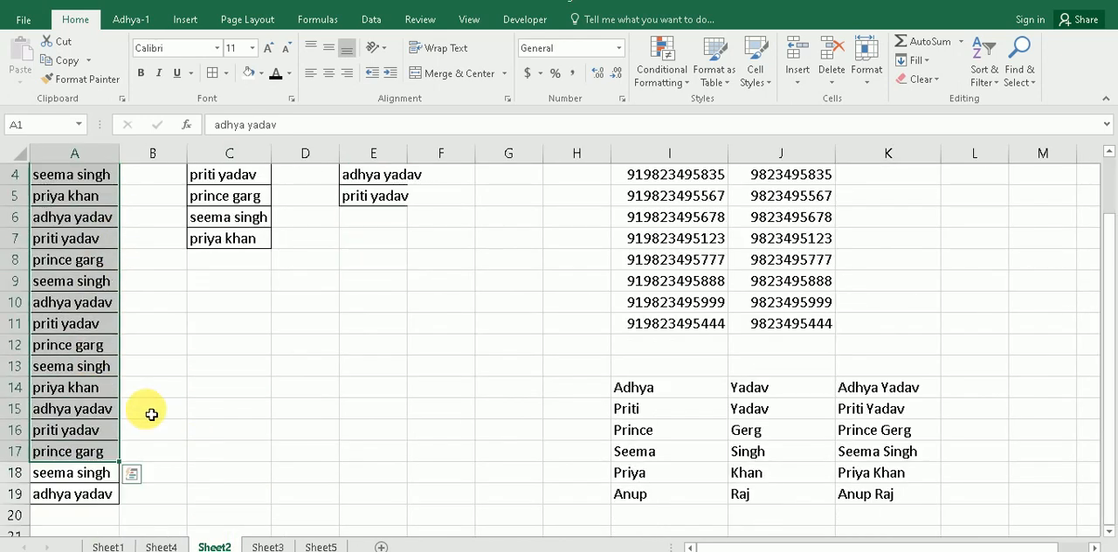
Step: Select the full list of names in A1:A19 on Sheet2
{"action": "left_click", "coordinate": [162, 409]}
{"action": "scroll", "coordinate": [101, 330], "scroll_direction": "up", "scroll_amount": 1}
{"action": "left_click_drag", "start_coordinate": [76, 184], "coordinate": [96, 496]}
{"action": "scroll", "coordinate": [200, 416], "scroll_direction": "up", "scroll_amount": 1}
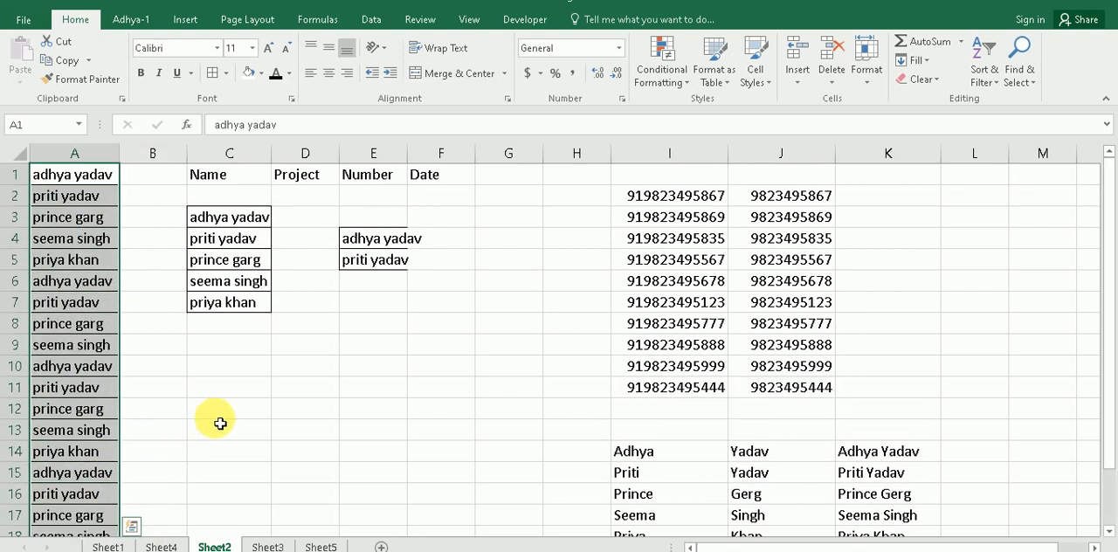
{"action": "key", "text": "ctrl+Down"}
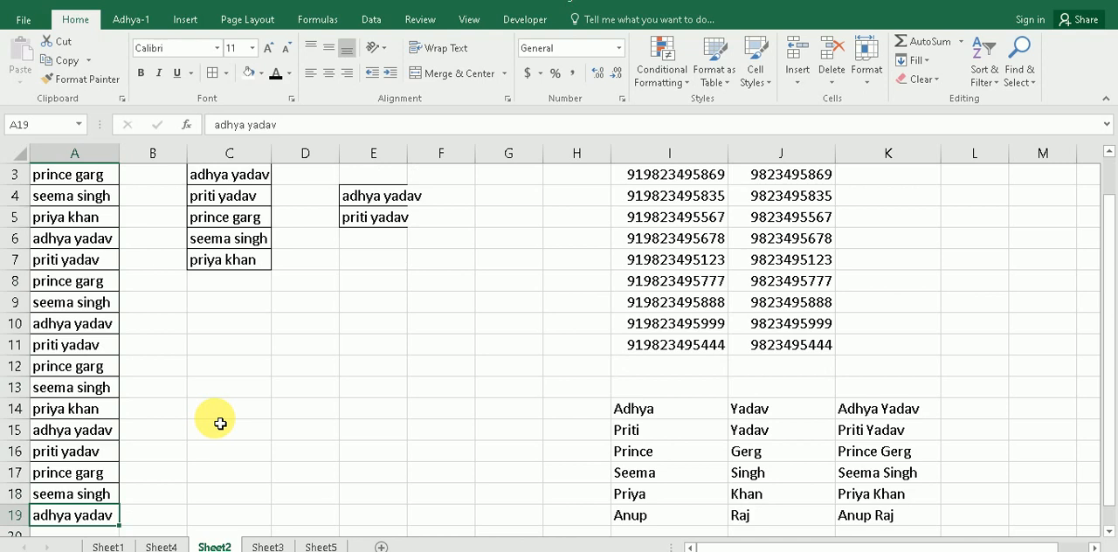
{"action": "scroll", "coordinate": [220, 424], "scroll_direction": "up", "scroll_amount": 1}
{"action": "left_click_drag", "start_coordinate": [96, 179], "coordinate": [88, 494]}
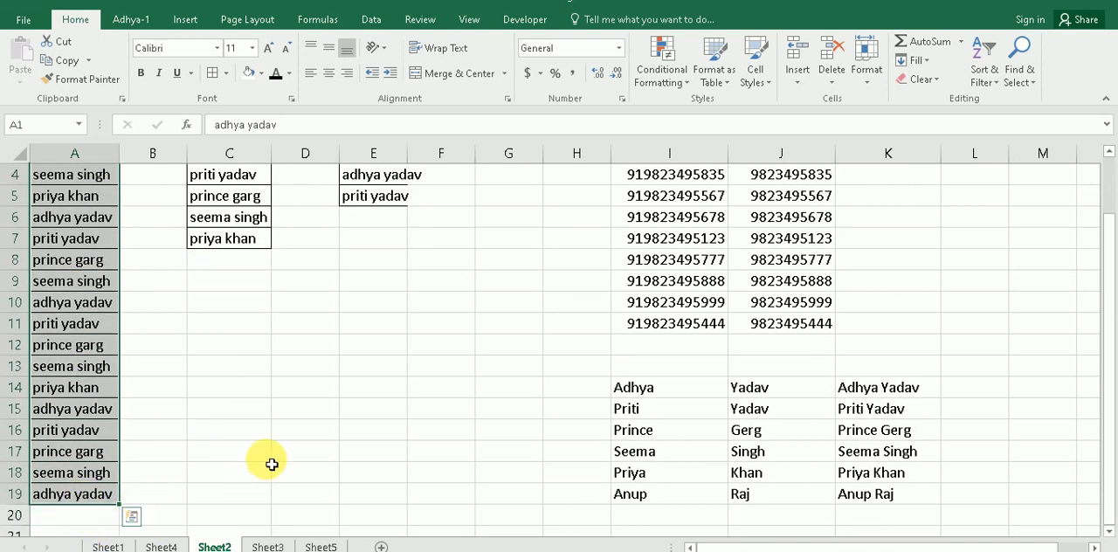
Step: Display the pick list of unique names for column A from A1, and close it without choosing a name
{"action": "key", "text": "alt+Down"}
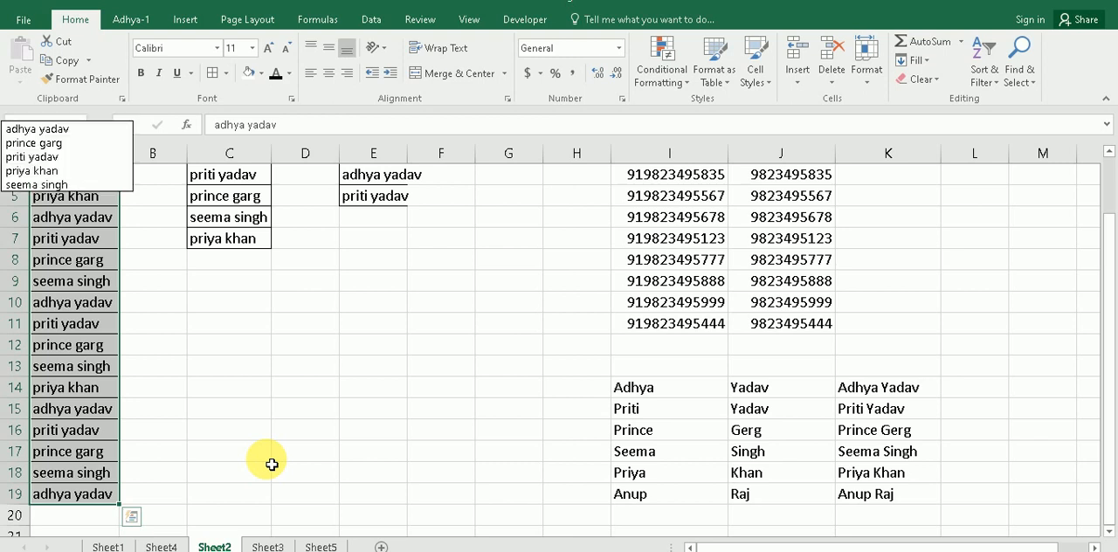
{"action": "key", "text": "Escape"}
{"action": "scroll", "coordinate": [254, 416], "scroll_direction": "up", "scroll_amount": 1}
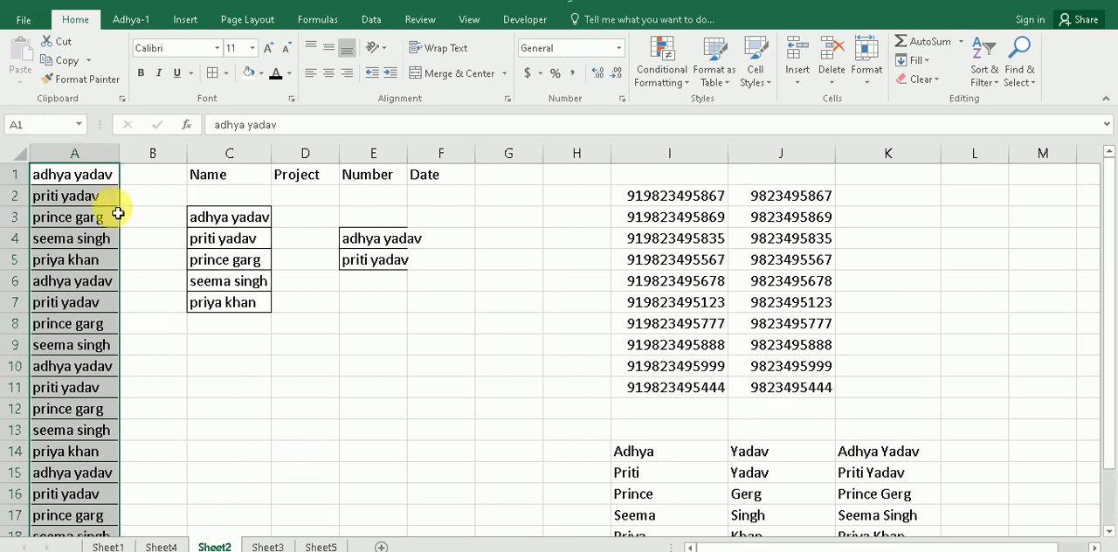
{"action": "key", "text": "alt+Down"}
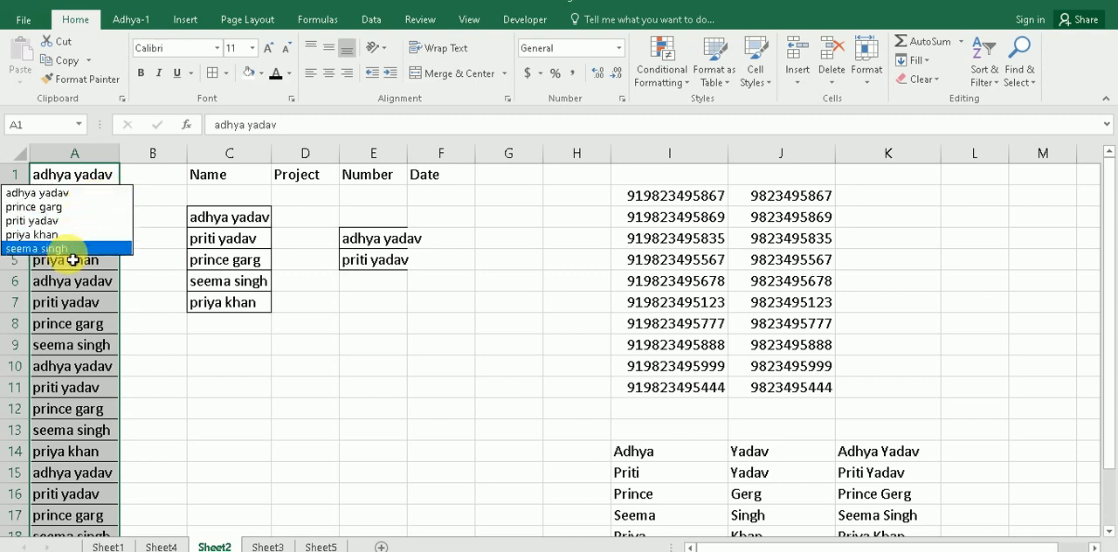
{"action": "left_click", "coordinate": [164, 339]}
{"action": "left_click", "coordinate": [127, 223]}
{"action": "left_click", "coordinate": [83, 180]}
{"action": "left_click_drag", "start_coordinate": [83, 259], "coordinate": [83, 493]}
{"action": "left_click", "coordinate": [166, 411]}
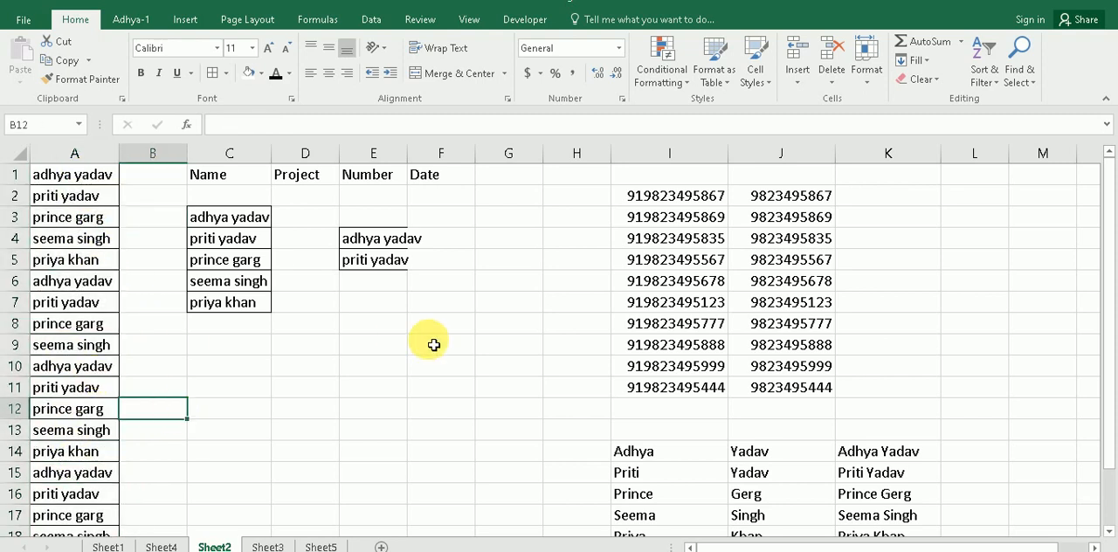
Step: Select the names in C3:C7, display their pick list of unique values, and close it without choosing one
{"action": "left_click_drag", "start_coordinate": [229, 218], "coordinate": [242, 298]}
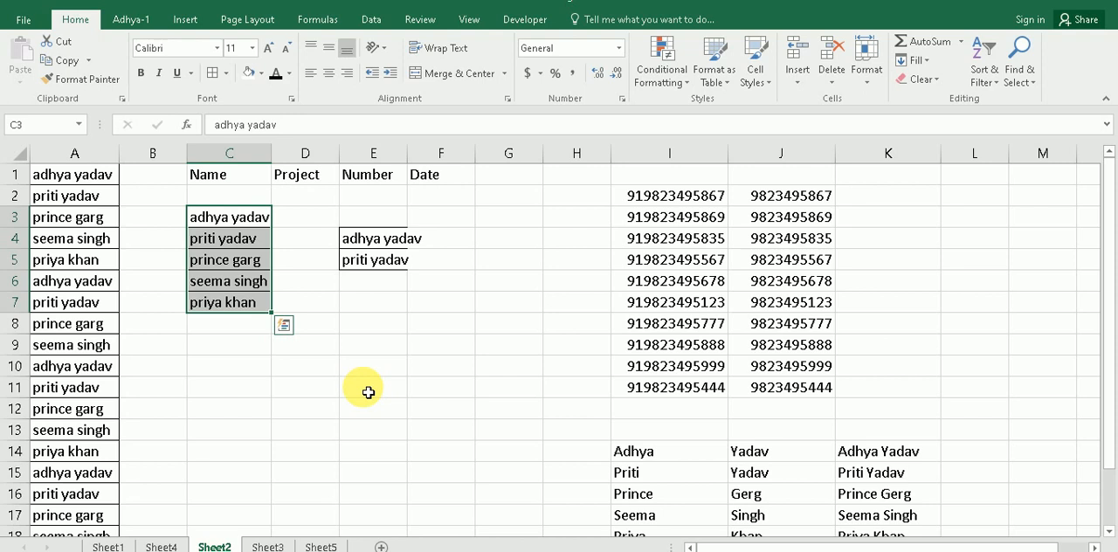
{"action": "key", "text": "alt+Down"}
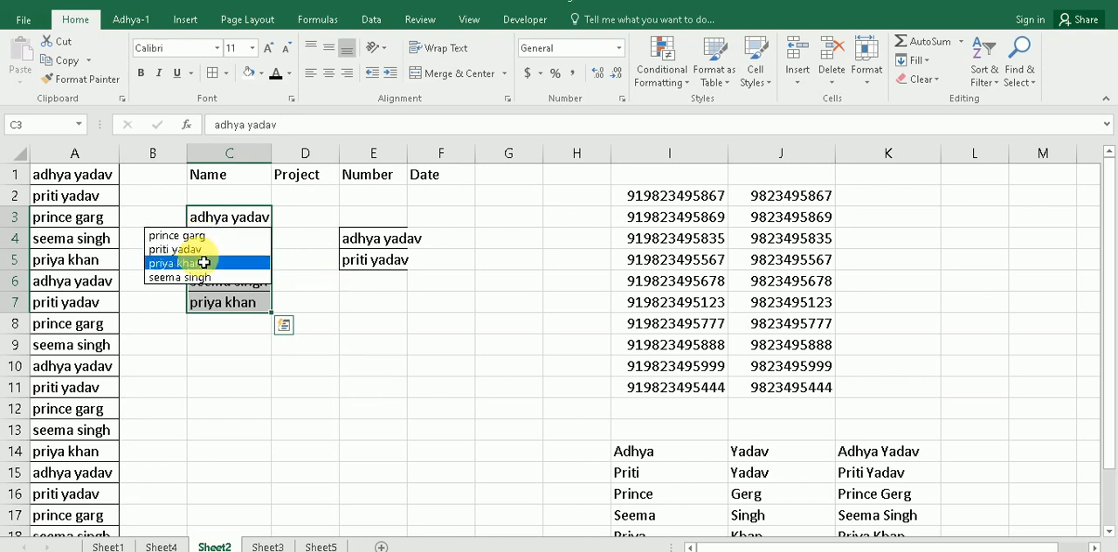
{"action": "key", "text": "Escape"}
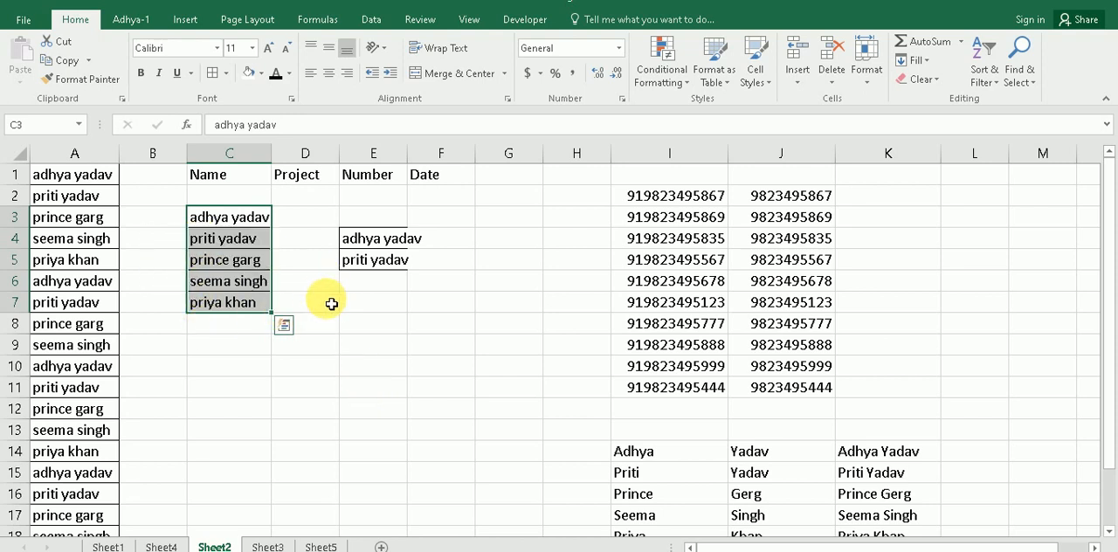
{"action": "left_click", "coordinate": [249, 347]}
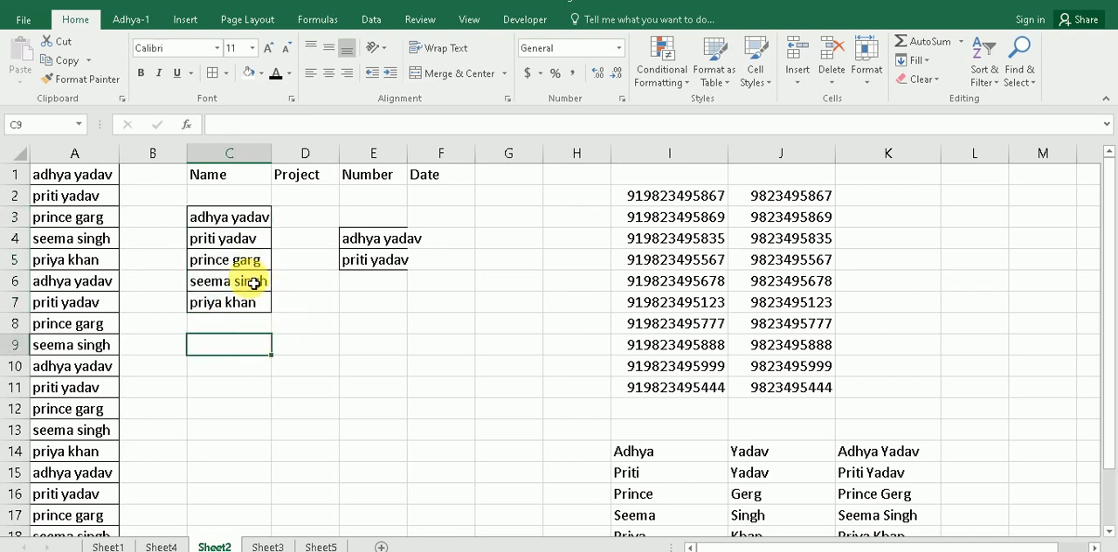
Step: Fill A20, below the last name in column A, with the fourth name from the pick list of unique values
{"action": "scroll", "coordinate": [180, 367], "scroll_direction": "down", "scroll_amount": 3}
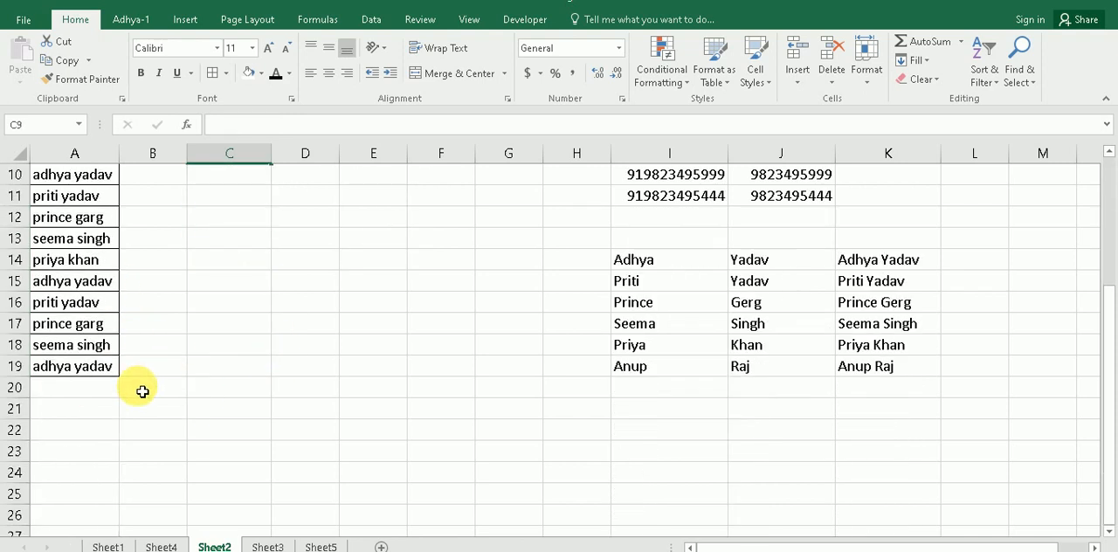
{"action": "left_click", "coordinate": [78, 397]}
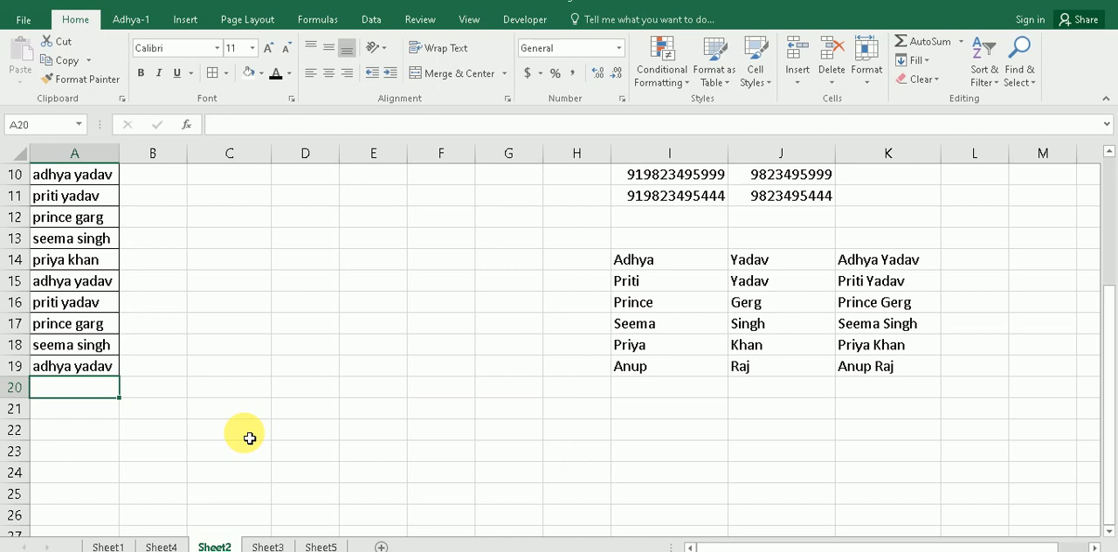
{"action": "key", "text": "alt+Down"}
{"action": "key", "text": "Down"}
{"action": "key", "text": "Down"}
{"action": "key", "text": "Down"}
{"action": "key", "text": "Down"}
{"action": "key", "text": "Down"}
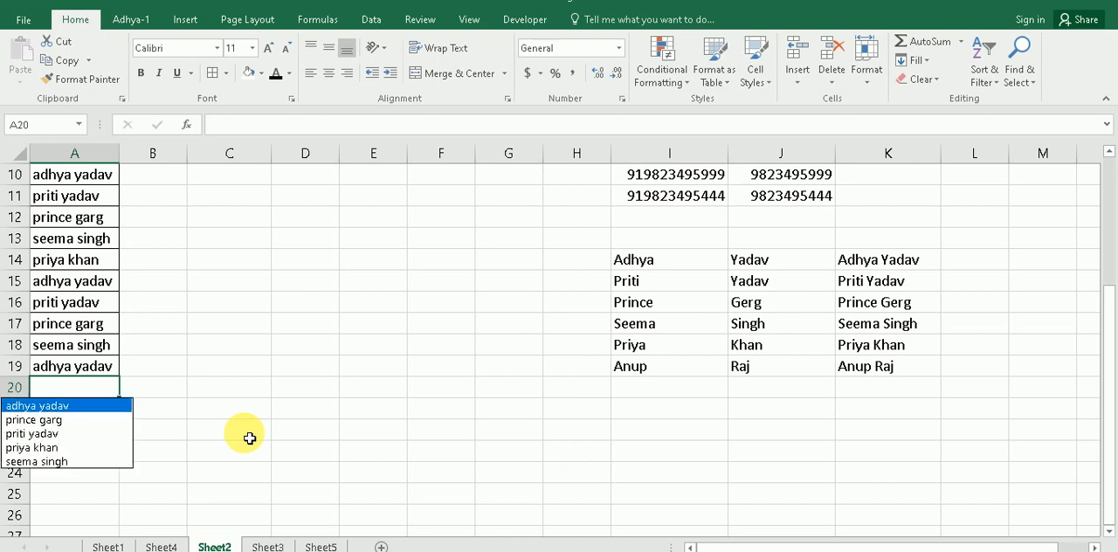
{"action": "key", "text": "Up"}
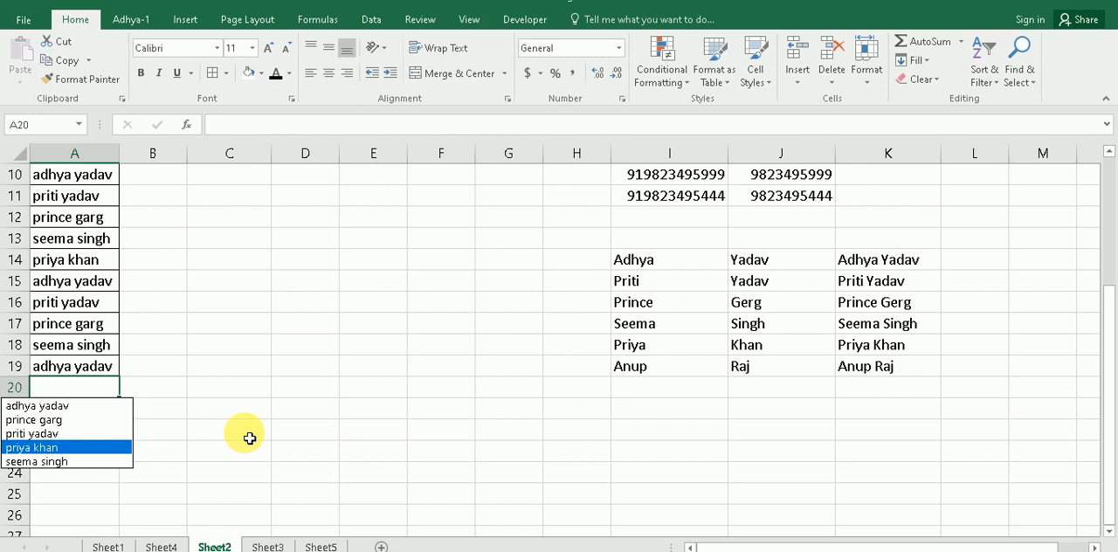
{"action": "key", "text": "Return"}
Step: Fill A21 with the fourth name and A22 with the third name from the pick list of unique values
{"action": "key", "text": "Return"}
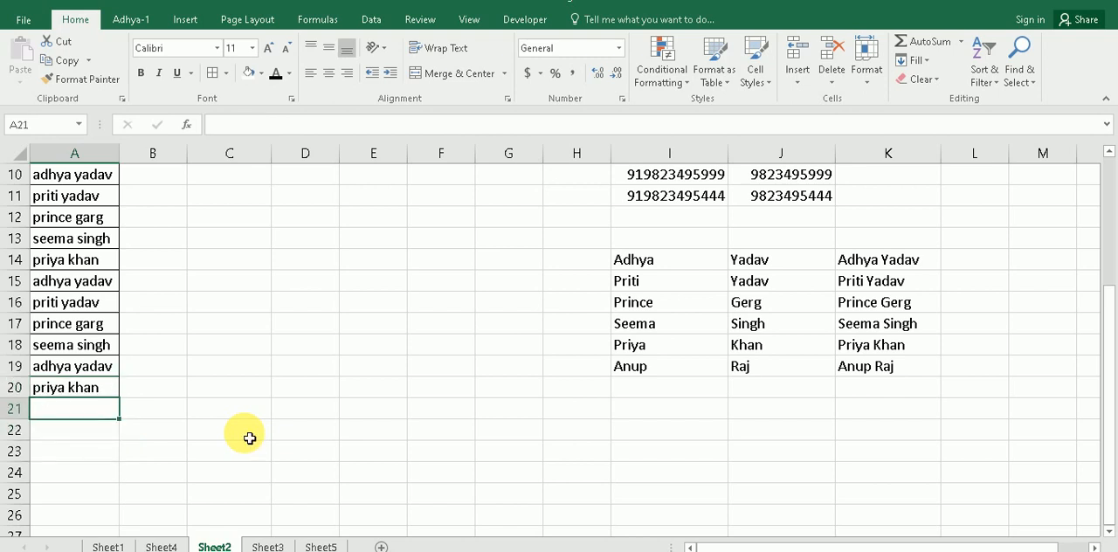
{"action": "key", "text": "alt+Down"}
{"action": "key", "text": "Down"}
{"action": "key", "text": "Down"}
{"action": "key", "text": "Down"}
{"action": "key", "text": "Down"}
{"action": "key", "text": "Return"}
{"action": "key", "text": "Return"}
{"action": "key", "text": "alt+Down"}
{"action": "key", "text": "Down"}
{"action": "key", "text": "Down"}
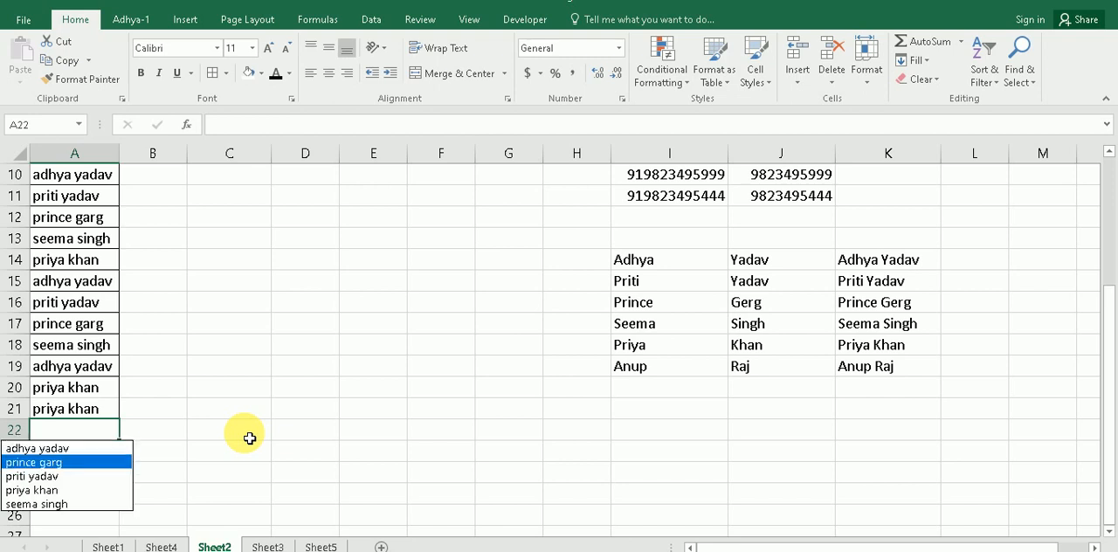
{"action": "key", "text": "Return"}
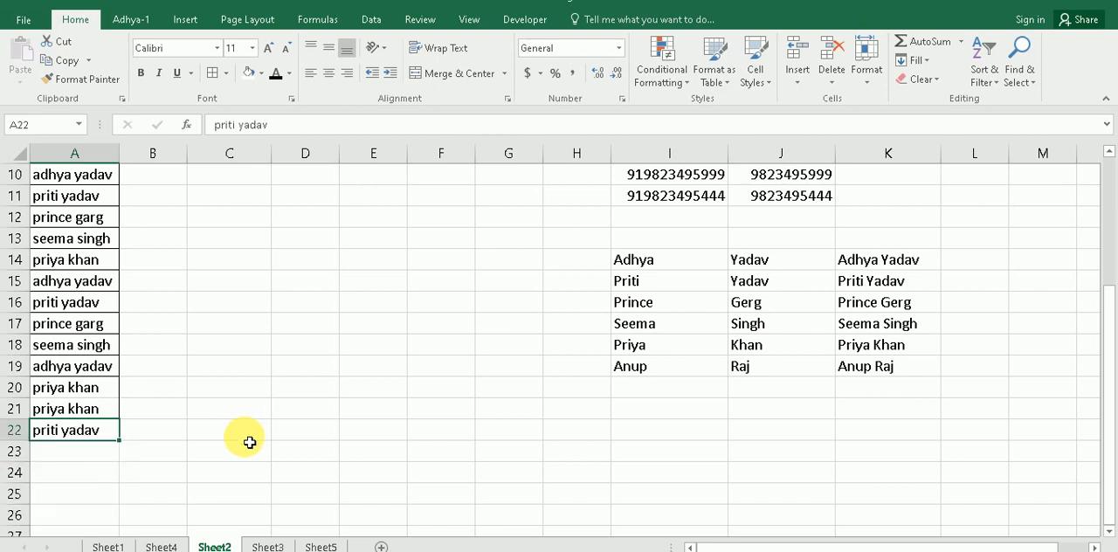
{"action": "left_click", "coordinate": [249, 440]}
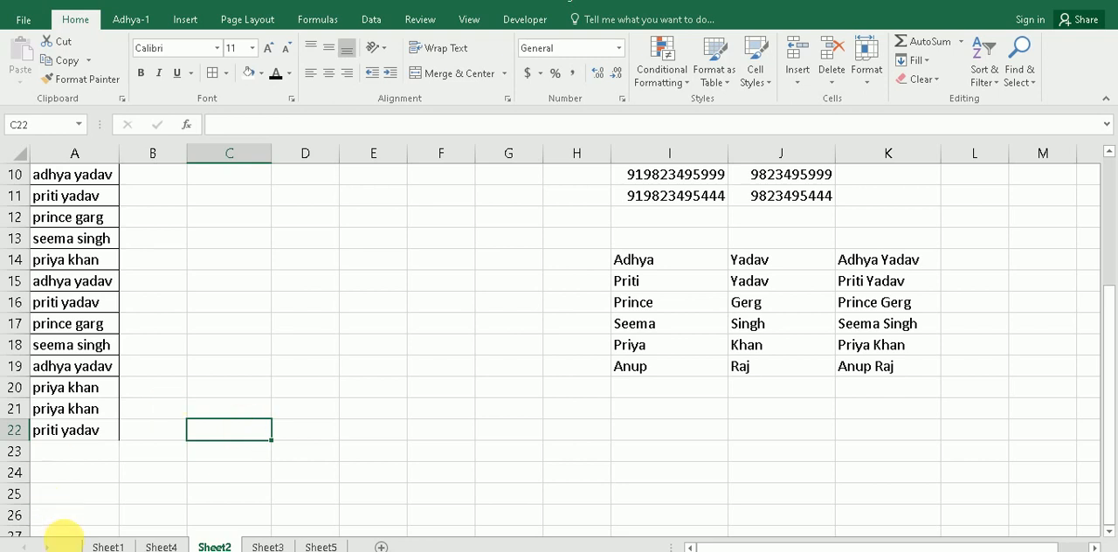
Step: Check the topic about coming to the active cell on Sheet1, and return to the start of the Sheet2 data
{"action": "left_click", "coordinate": [102, 545]}
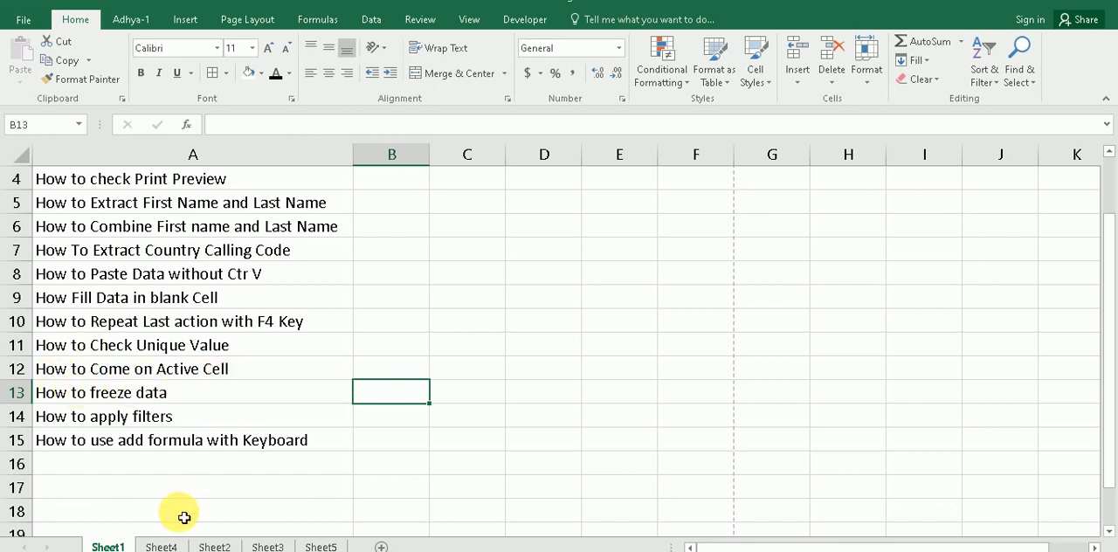
{"action": "left_click", "coordinate": [160, 546]}
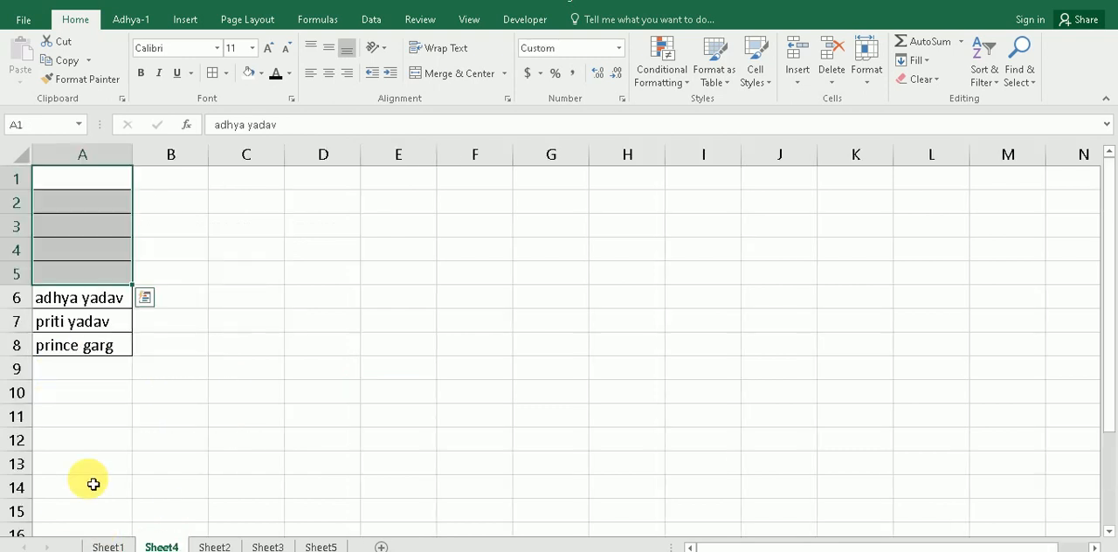
{"action": "left_click", "coordinate": [306, 348]}
{"action": "left_click", "coordinate": [214, 546]}
{"action": "scroll", "coordinate": [218, 375], "scroll_direction": "up", "scroll_amount": 3}
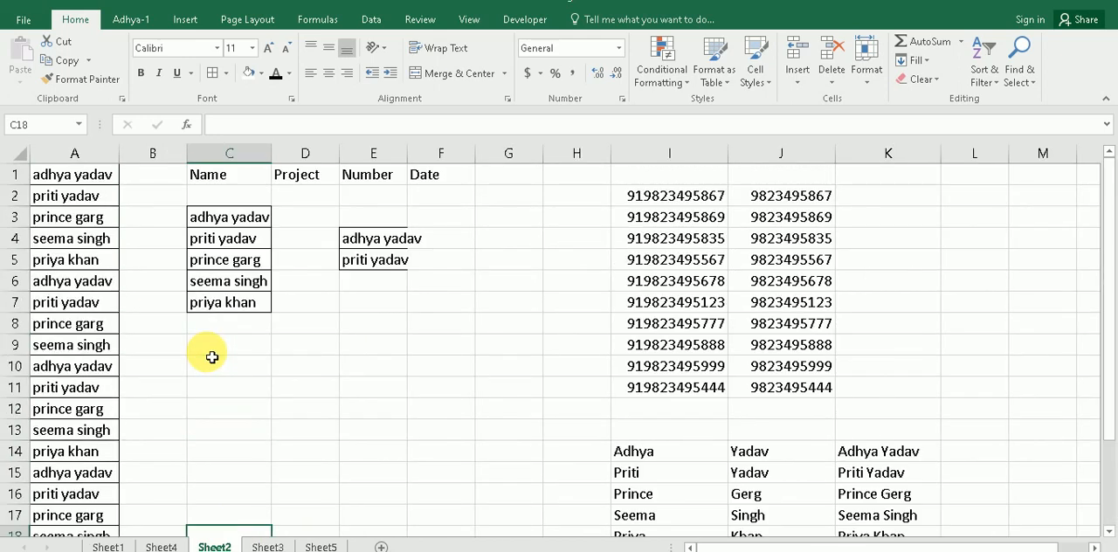
Step: Make D4 the active cell, move far down the sheet away from it, and bring the view back to it
{"action": "left_click", "coordinate": [354, 282]}
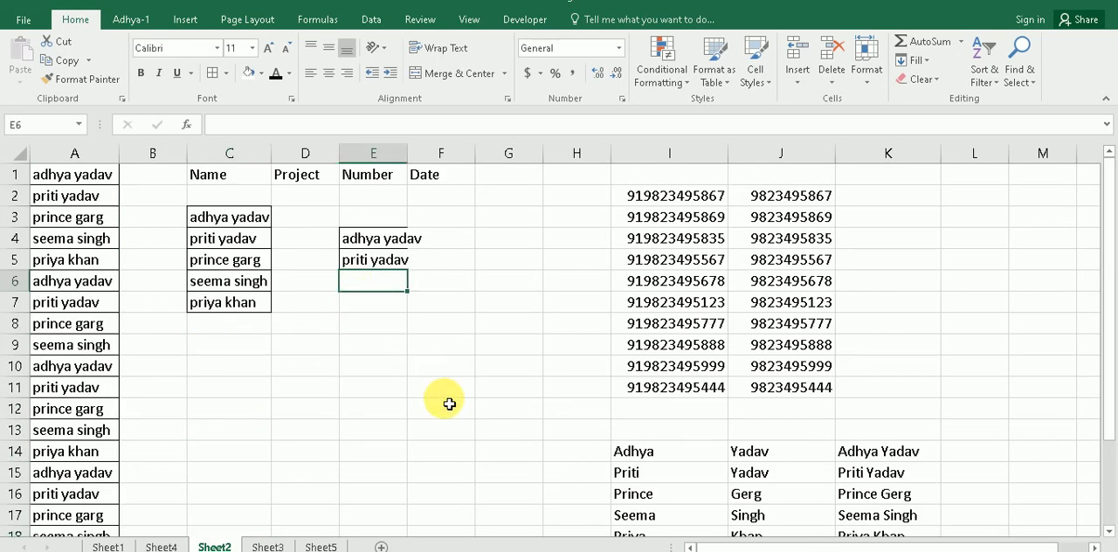
{"action": "scroll", "coordinate": [448, 404], "scroll_direction": "down", "scroll_amount": 15}
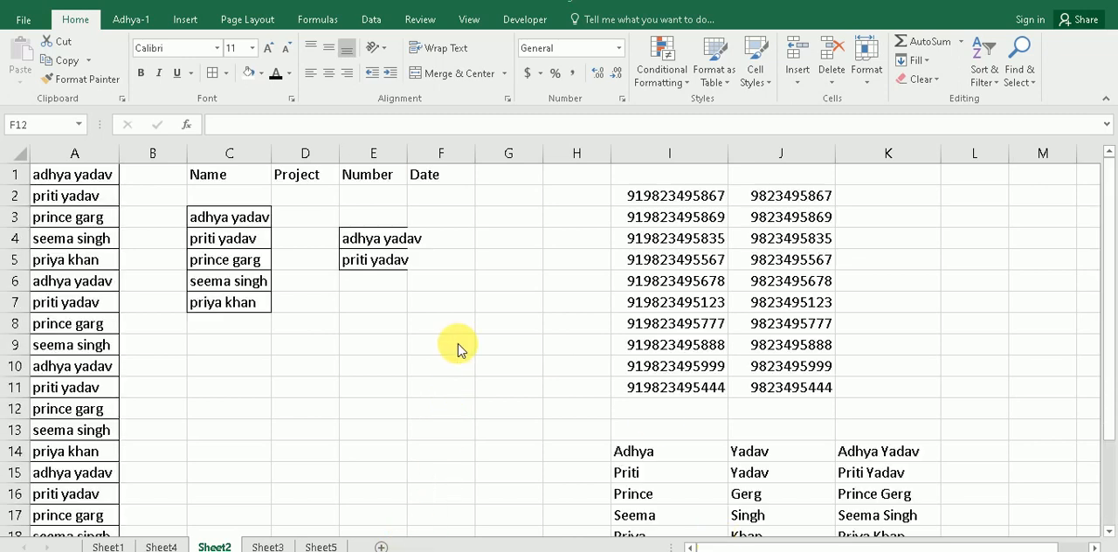
{"action": "left_click", "coordinate": [307, 245]}
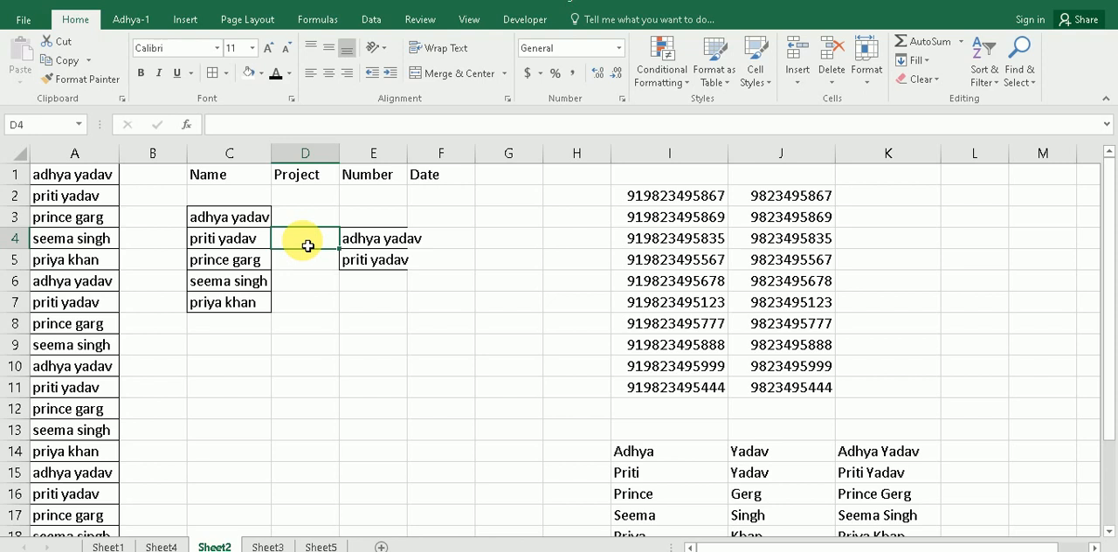
{"action": "scroll", "coordinate": [357, 349], "scroll_direction": "down", "scroll_amount": 20}
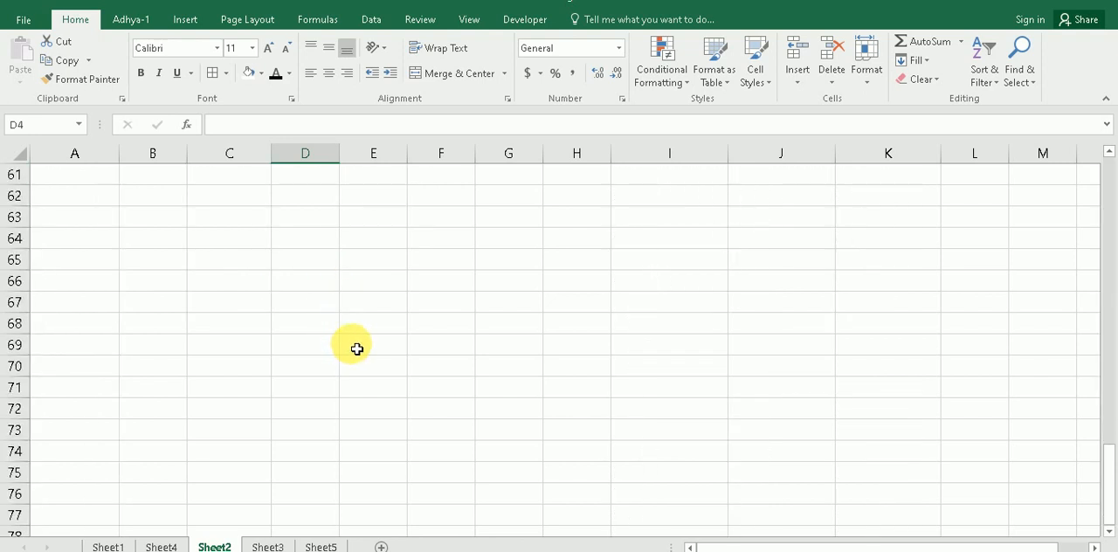
{"action": "scroll", "coordinate": [356, 349], "scroll_direction": "up", "scroll_amount": 20}
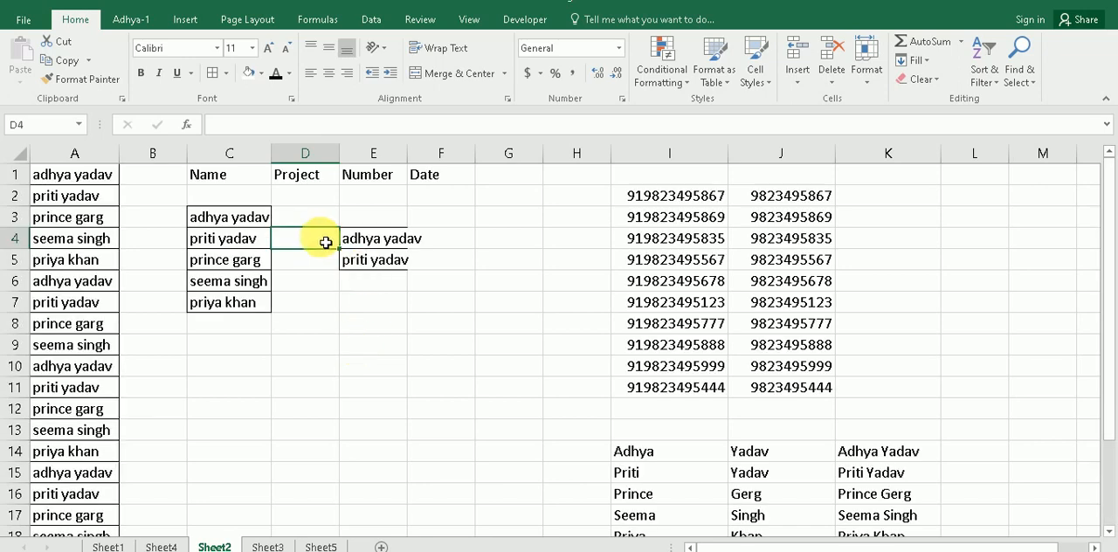
Step: Make A1 the active cell, move down the sheet away from it, and jump back to it
{"action": "left_click", "coordinate": [67, 182]}
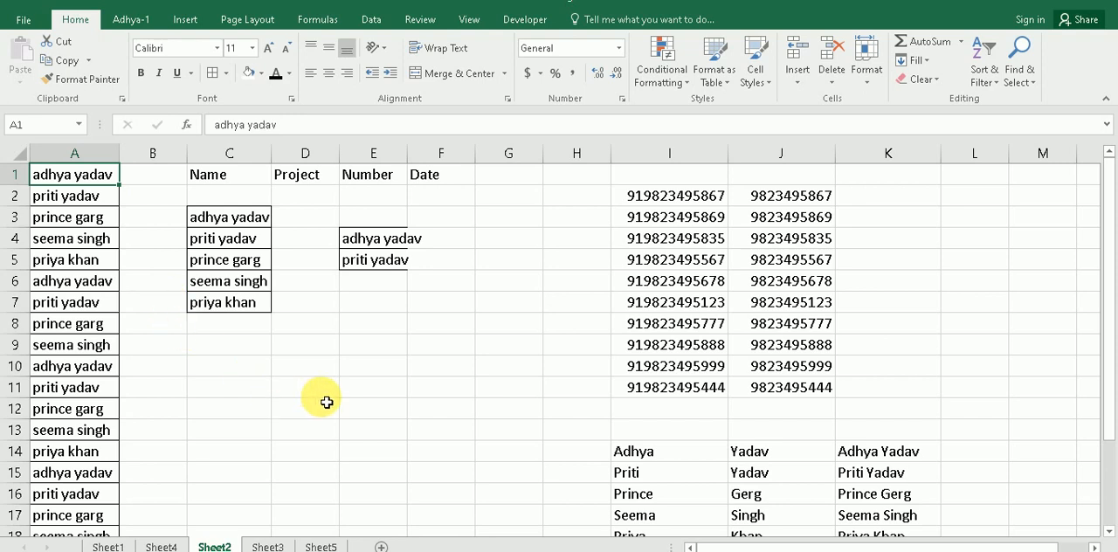
{"action": "scroll", "coordinate": [326, 402], "scroll_direction": "down", "scroll_amount": 20}
{"action": "scroll", "coordinate": [347, 396], "scroll_direction": "down", "scroll_amount": 6}
{"action": "key", "text": "ctrl+Home"}
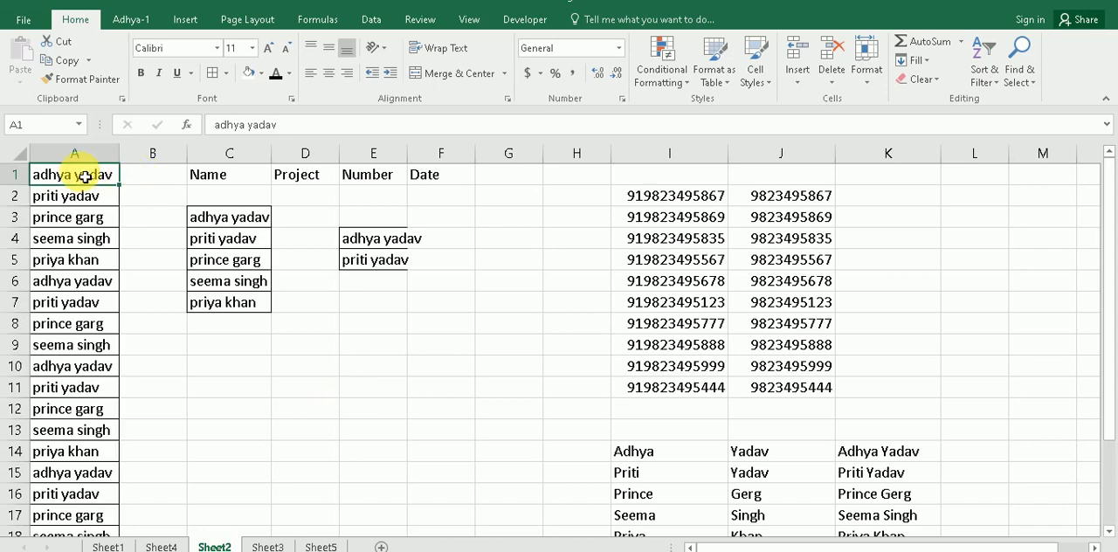
Step: Check the next topic about freezing data on Sheet1, and open the marks table on Sheet5
{"action": "left_click", "coordinate": [102, 545]}
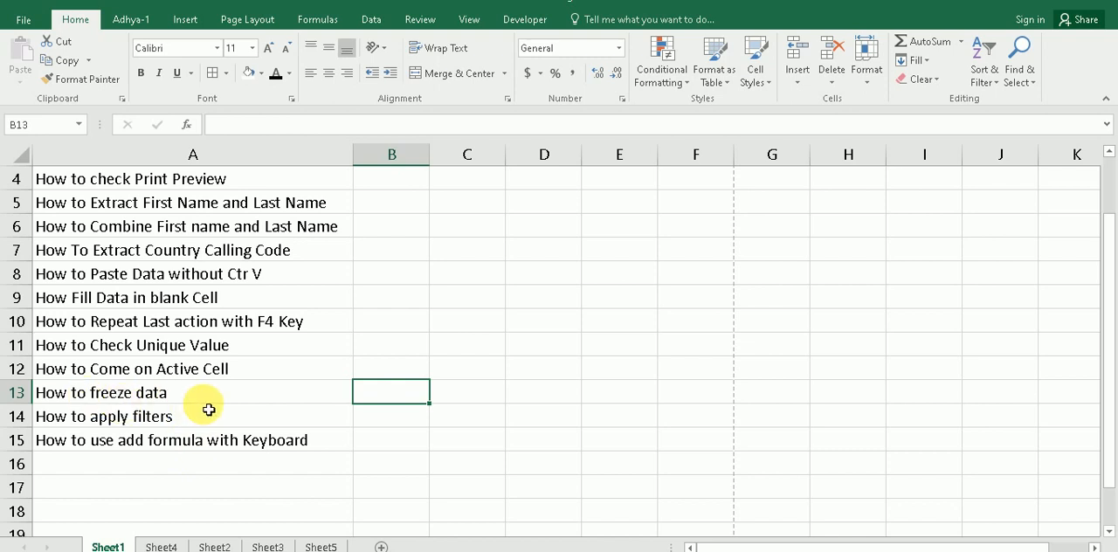
{"action": "left_click", "coordinate": [314, 545]}
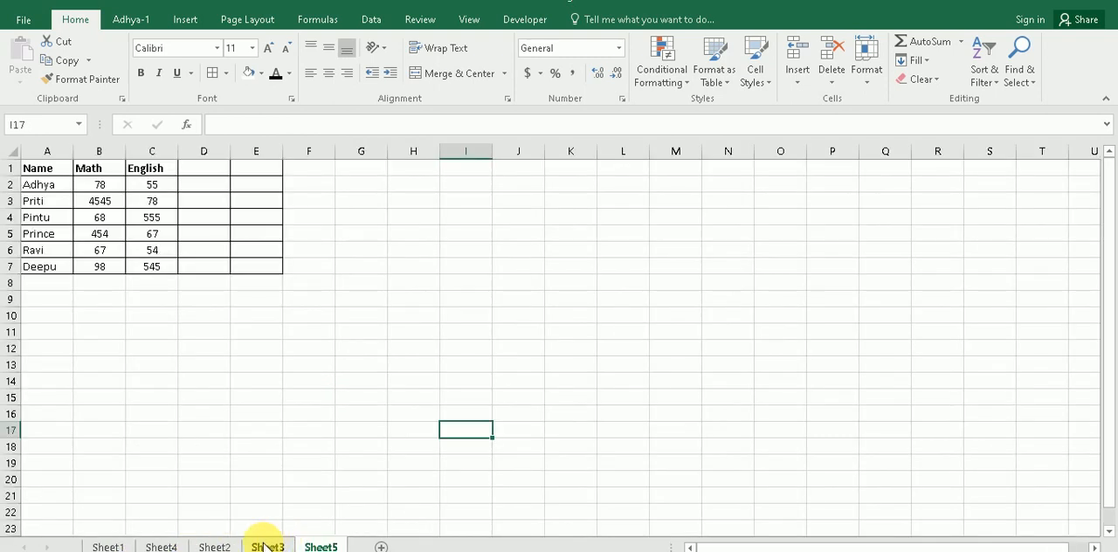
{"action": "left_click", "coordinate": [210, 316]}
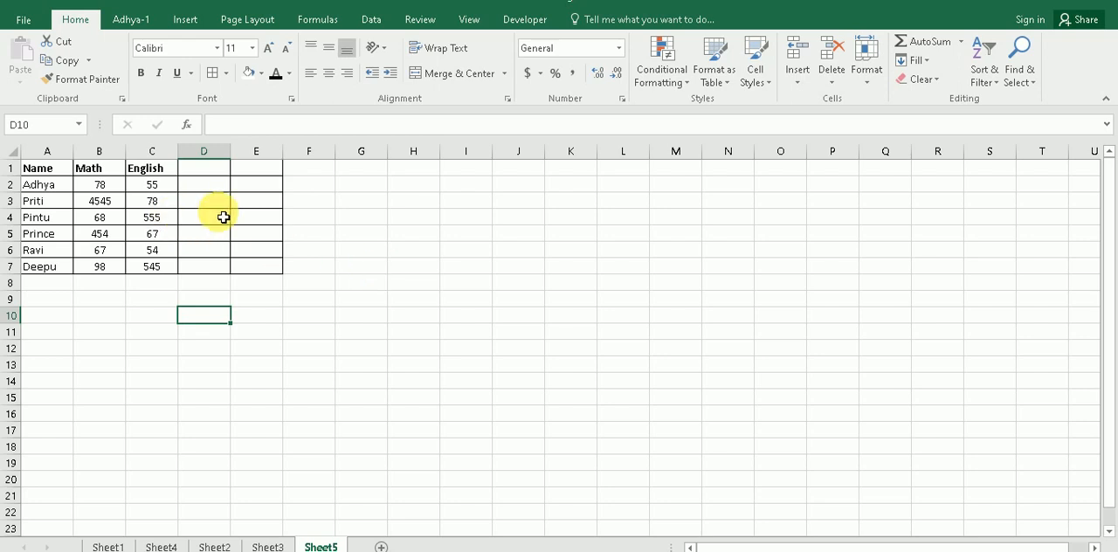
Step: Freeze the panes on Sheet5 above row 2 to lock the header row of the marks table
{"action": "left_click", "coordinate": [11, 168]}
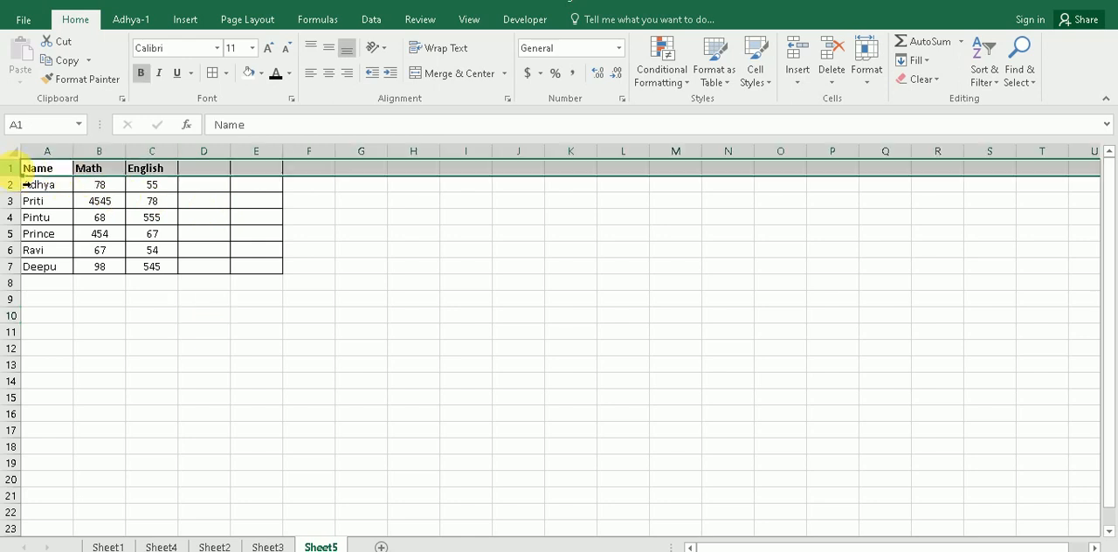
{"action": "left_click", "coordinate": [397, 279]}
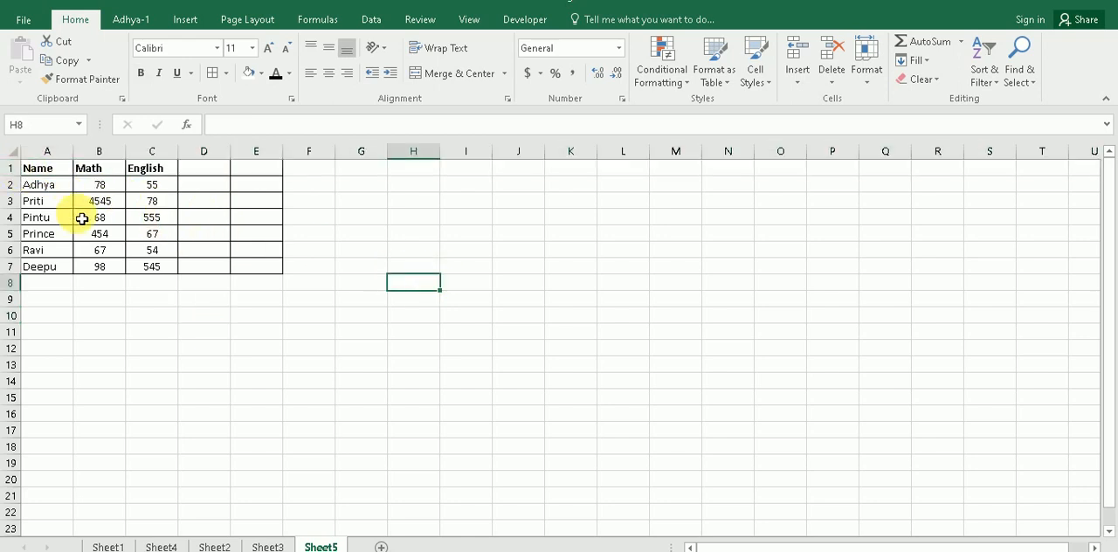
{"action": "left_click", "coordinate": [11, 166]}
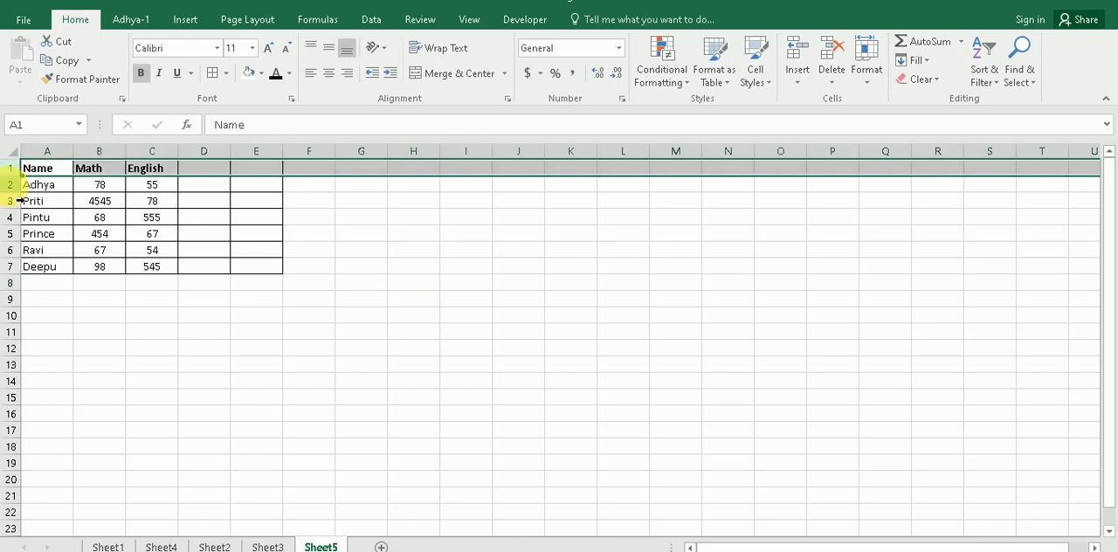
{"action": "left_click", "coordinate": [13, 186]}
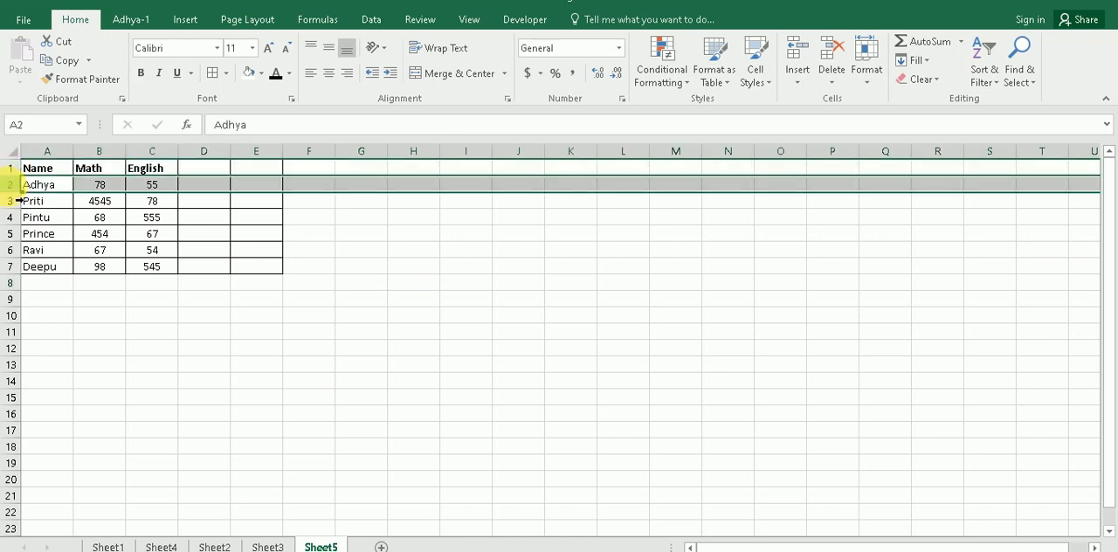
{"action": "key", "text": "alt"}
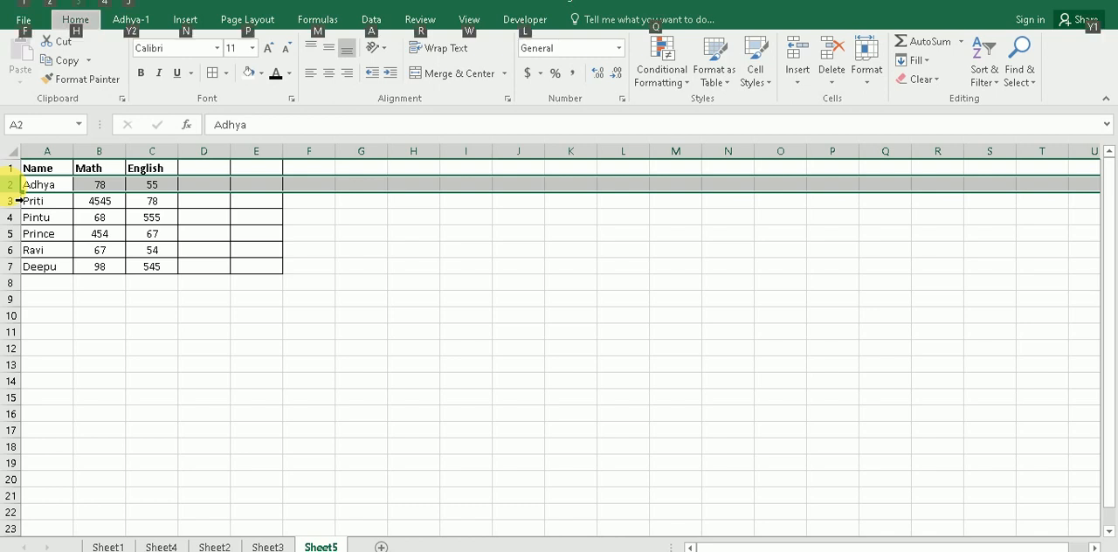
{"action": "left_click", "coordinate": [468, 21]}
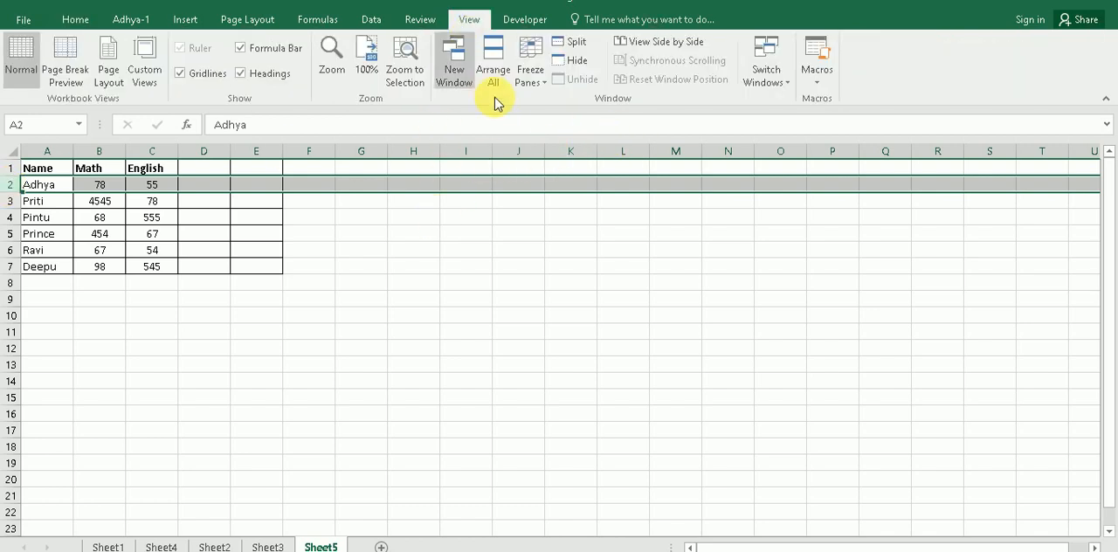
{"action": "key", "text": "alt"}
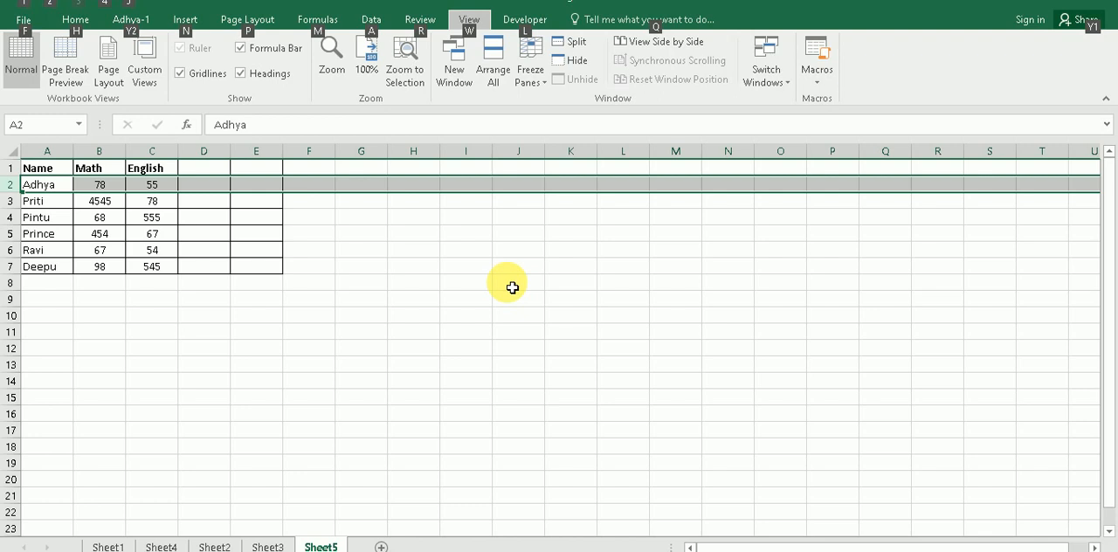
{"action": "key", "text": "w"}
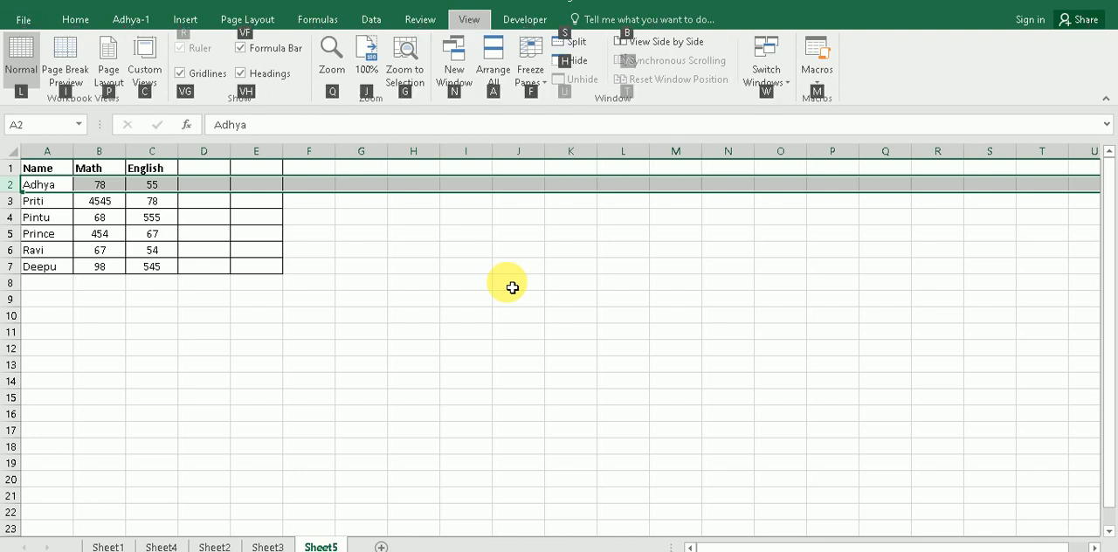
{"action": "key", "text": "f"}
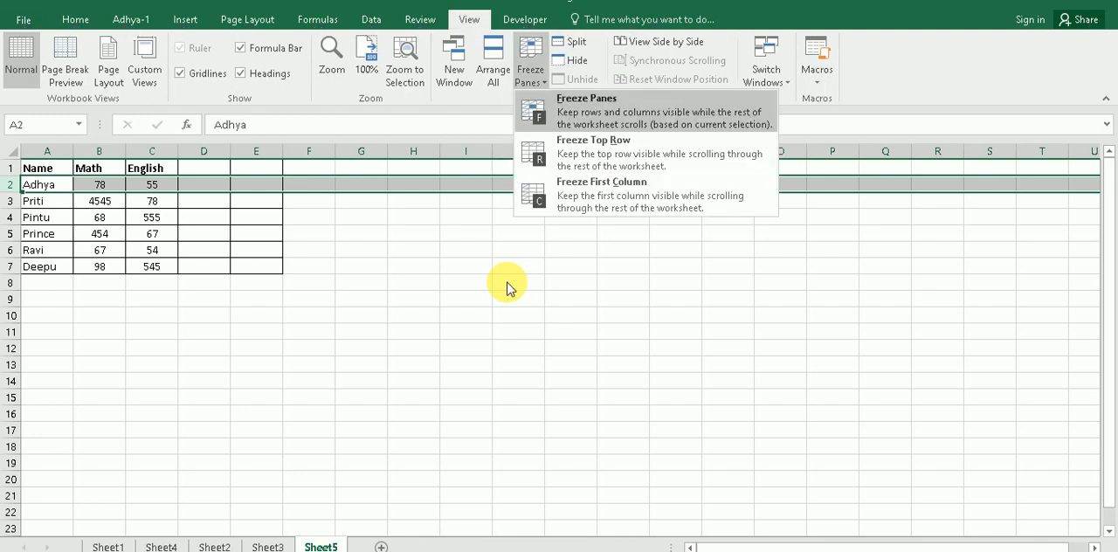
{"action": "key", "text": "f"}
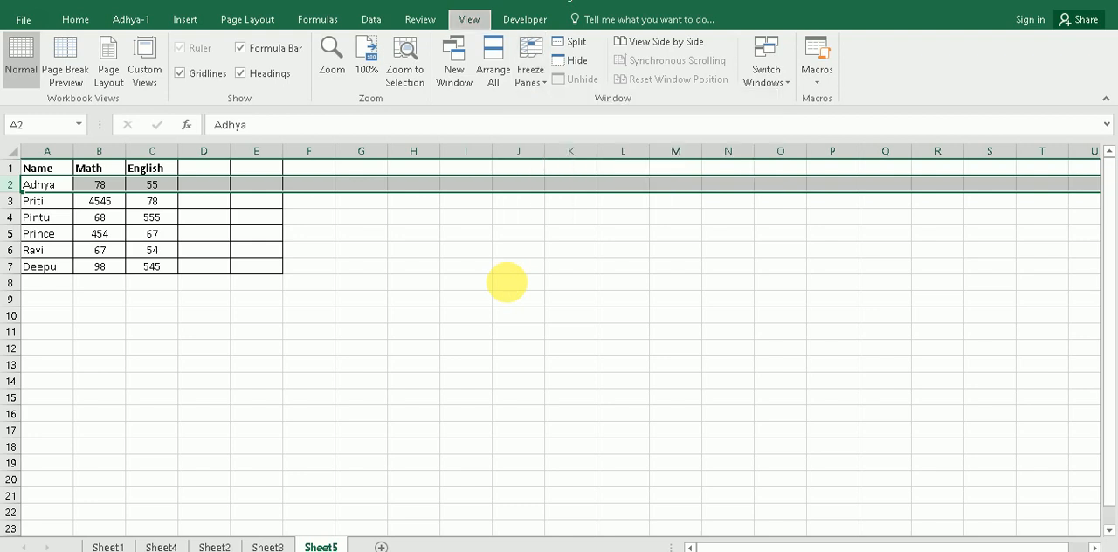
Step: Look through the rows below the marks table to check that the header row stays in place
{"action": "left_click", "coordinate": [489, 299]}
{"action": "scroll", "coordinate": [157, 292], "scroll_direction": "down", "scroll_amount": 1}
{"action": "scroll", "coordinate": [160, 289], "scroll_direction": "up", "scroll_amount": 1}
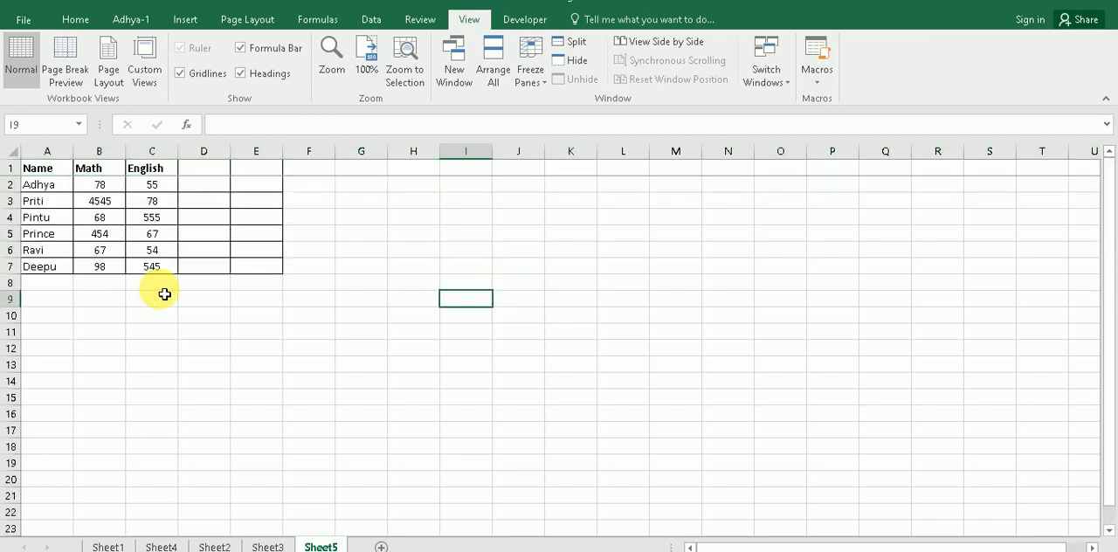
{"action": "scroll", "coordinate": [166, 240], "scroll_direction": "down", "scroll_amount": 4}
{"action": "scroll", "coordinate": [165, 237], "scroll_direction": "up", "scroll_amount": 4}
{"action": "scroll", "coordinate": [165, 271], "scroll_direction": "down", "scroll_amount": 9}
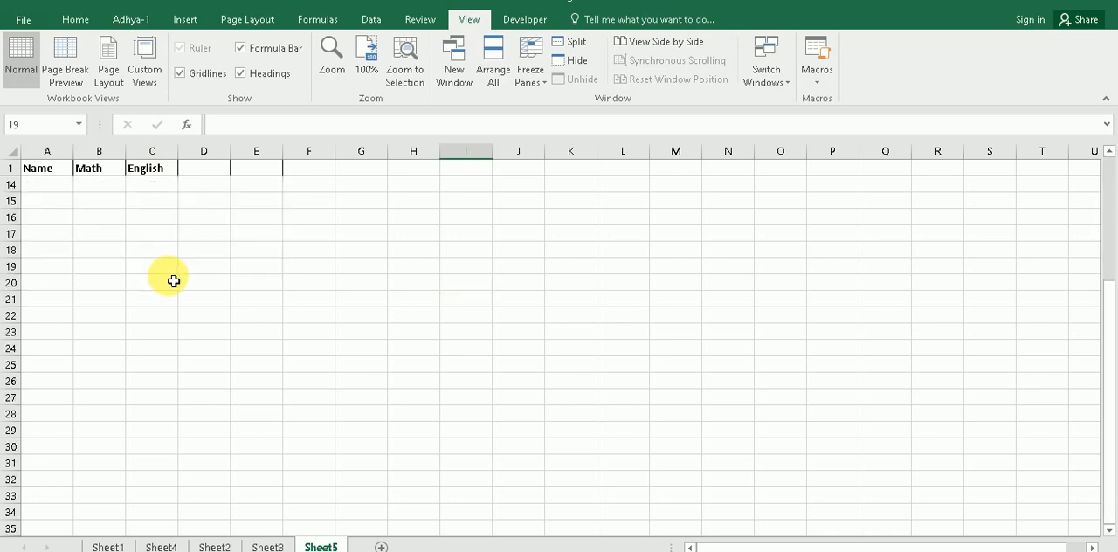
{"action": "scroll", "coordinate": [177, 274], "scroll_direction": "up", "scroll_amount": 9}
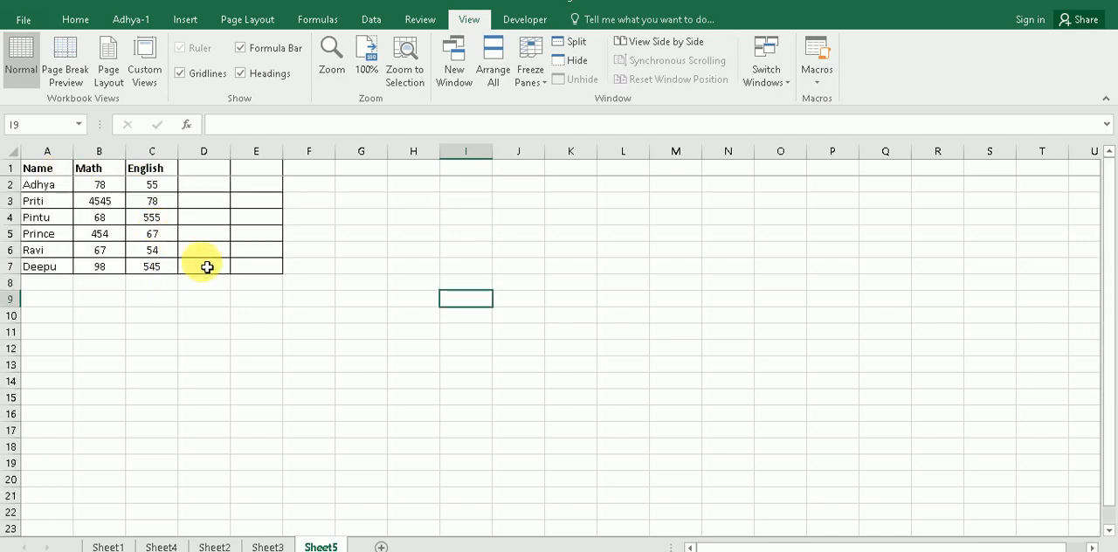
Step: Unfreeze the header row of the marks table and check how the sheet moves without it
{"action": "key", "text": "alt+w"}
{"action": "key", "text": "f"}
{"action": "key", "text": "f"}
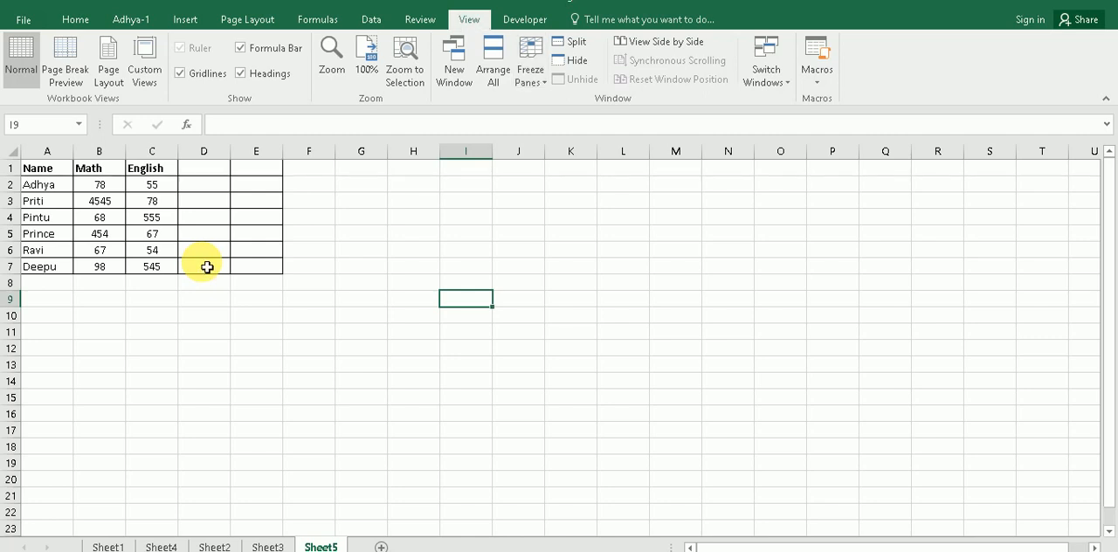
{"action": "scroll", "coordinate": [213, 284], "scroll_direction": "down", "scroll_amount": 6}
{"action": "scroll", "coordinate": [218, 305], "scroll_direction": "up", "scroll_amount": 6}
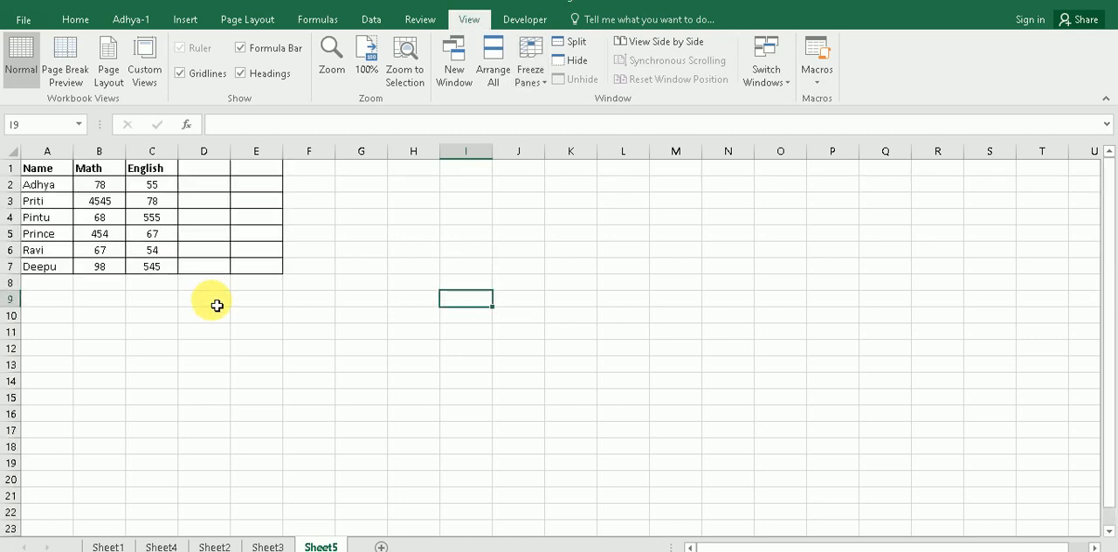
Step: Freeze the panes above row 2 again and check the header against the rows further down
{"action": "left_click", "coordinate": [11, 185]}
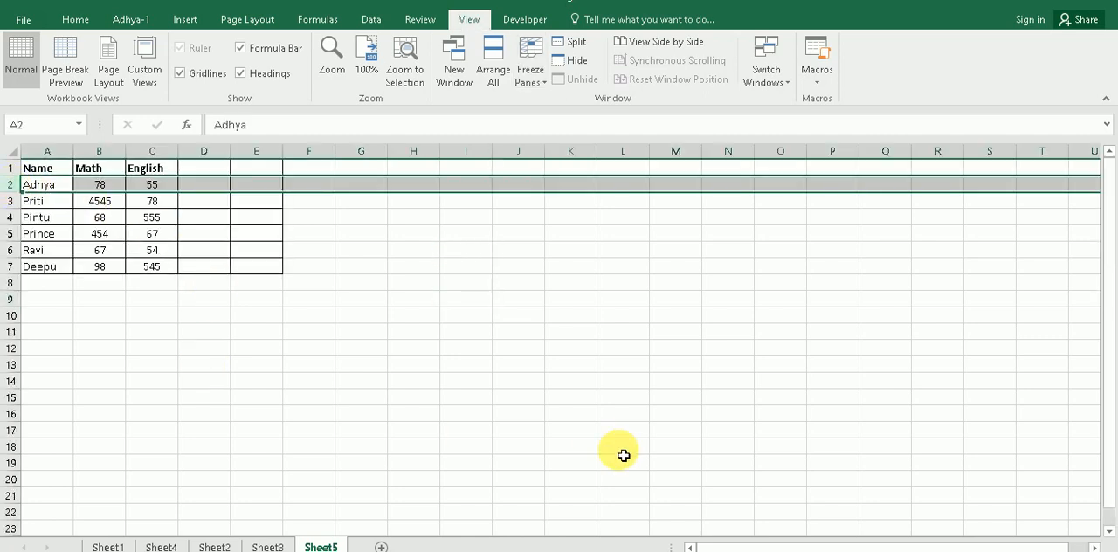
{"action": "key", "text": "alt+w"}
{"action": "key", "text": "f"}
{"action": "key", "text": "f"}
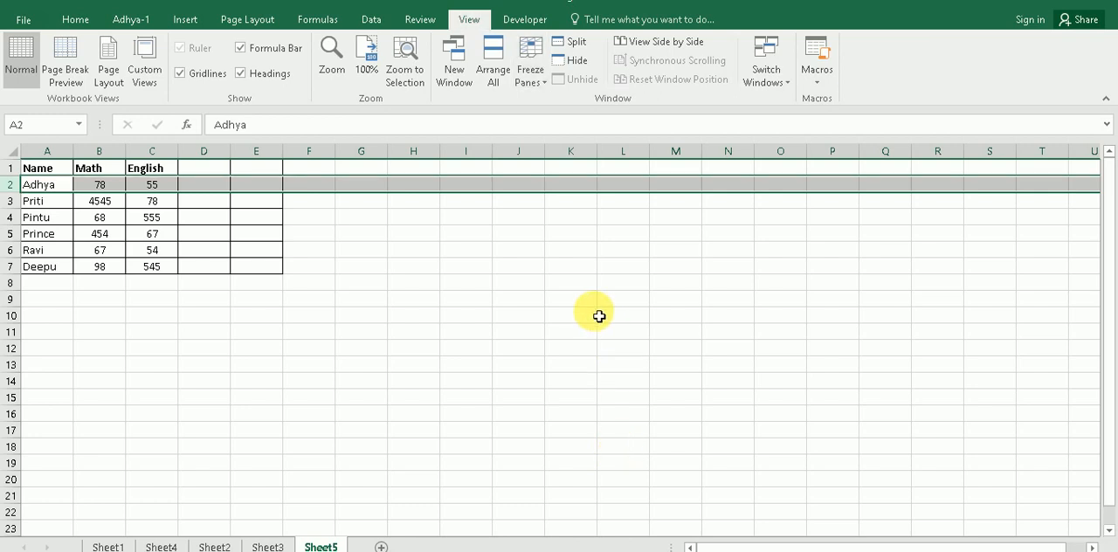
{"action": "scroll", "coordinate": [599, 314], "scroll_direction": "down", "scroll_amount": 3}
{"action": "scroll", "coordinate": [587, 358], "scroll_direction": "up", "scroll_amount": 3}
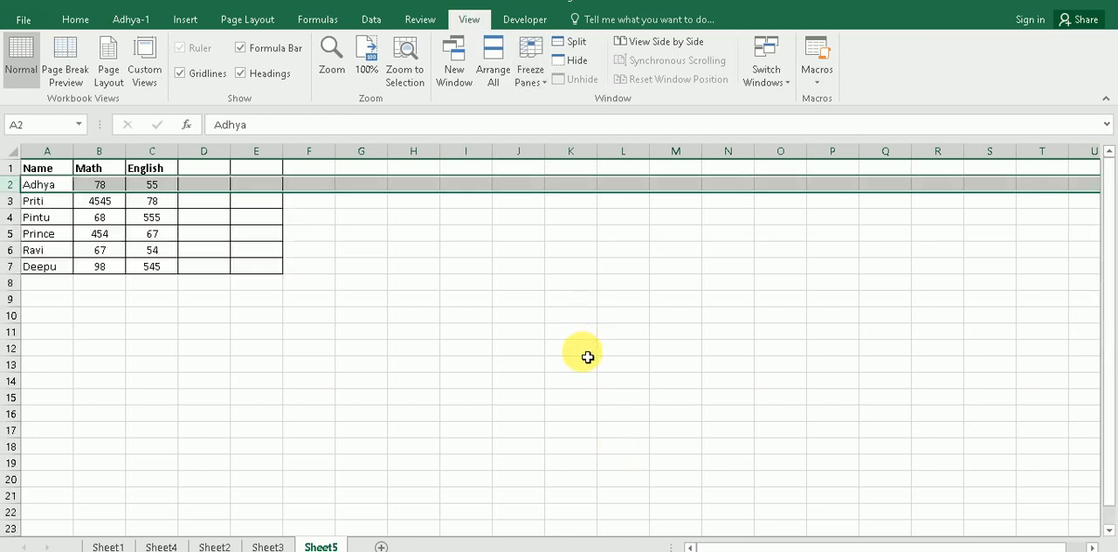
Step: Remove the frozen panes from Sheet5 and clear the row selection
{"action": "key", "text": "alt+w"}
{"action": "key", "text": "f"}
{"action": "key", "text": "f"}
{"action": "left_click", "coordinate": [514, 316]}
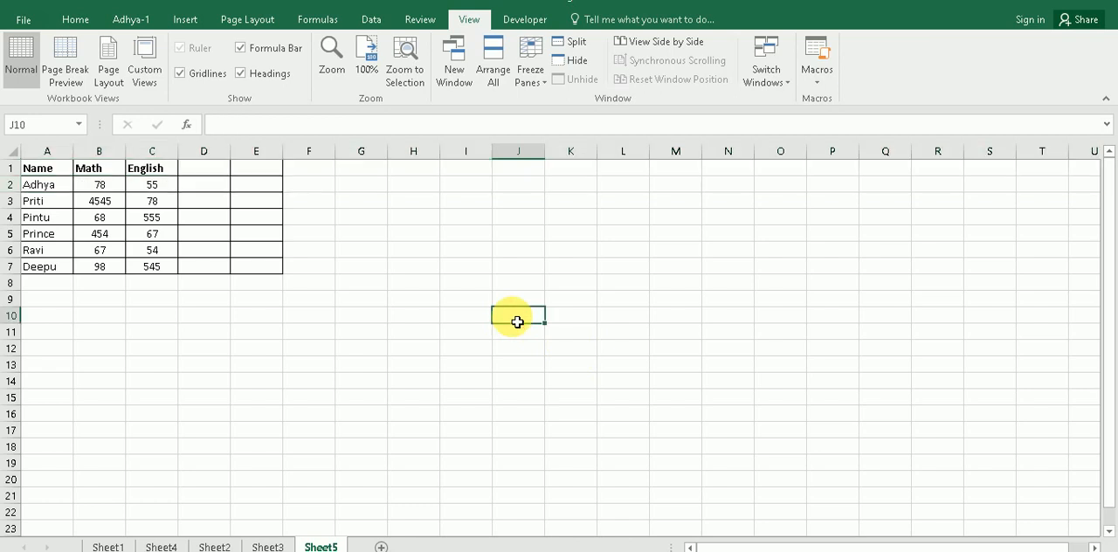
Step: Check the topic about applying filters on Sheet1, and open the sample data on Sheet2
{"action": "left_click", "coordinate": [108, 546]}
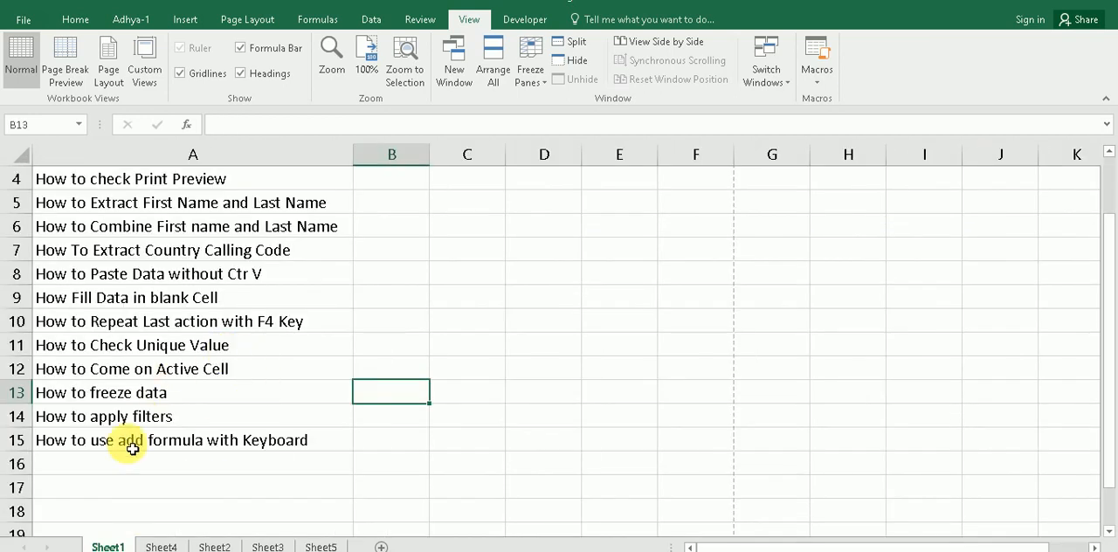
{"action": "left_click", "coordinate": [127, 414]}
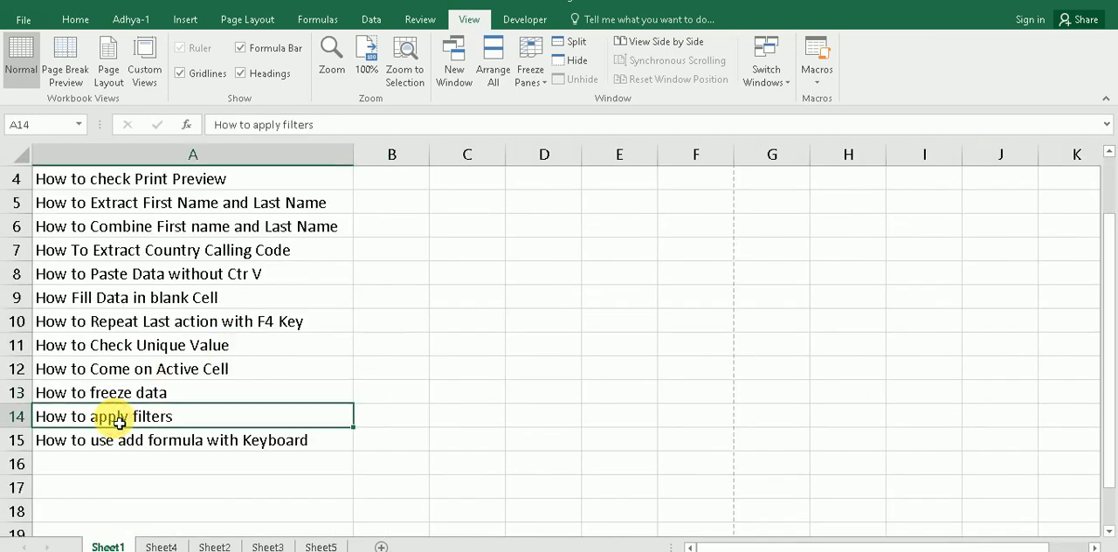
{"action": "left_click", "coordinate": [161, 543]}
{"action": "left_click", "coordinate": [215, 546]}
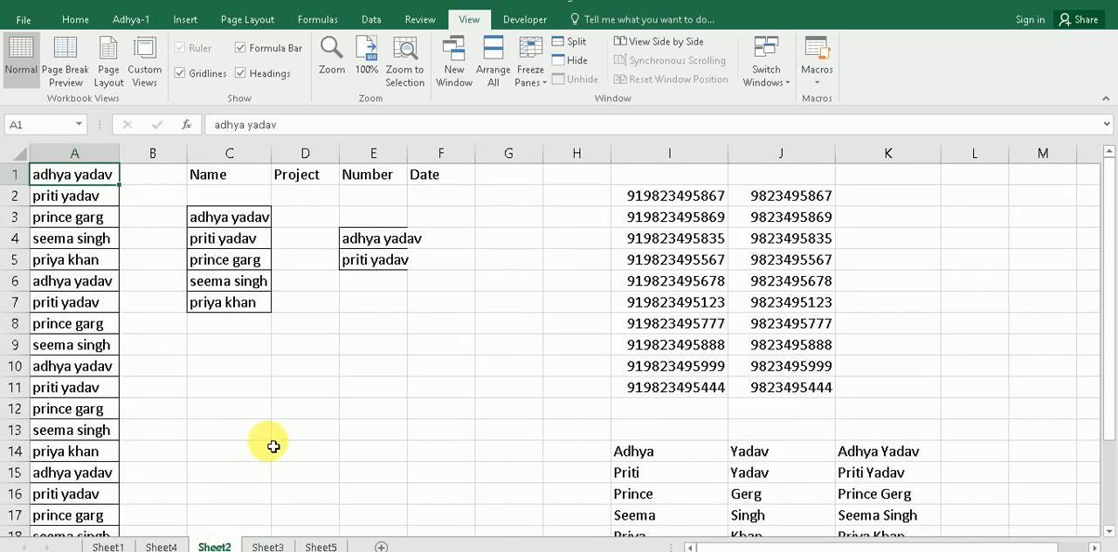
Step: Apply filters to columns A to F on Sheet2
{"action": "left_click_drag", "start_coordinate": [75, 153], "coordinate": [454, 177]}
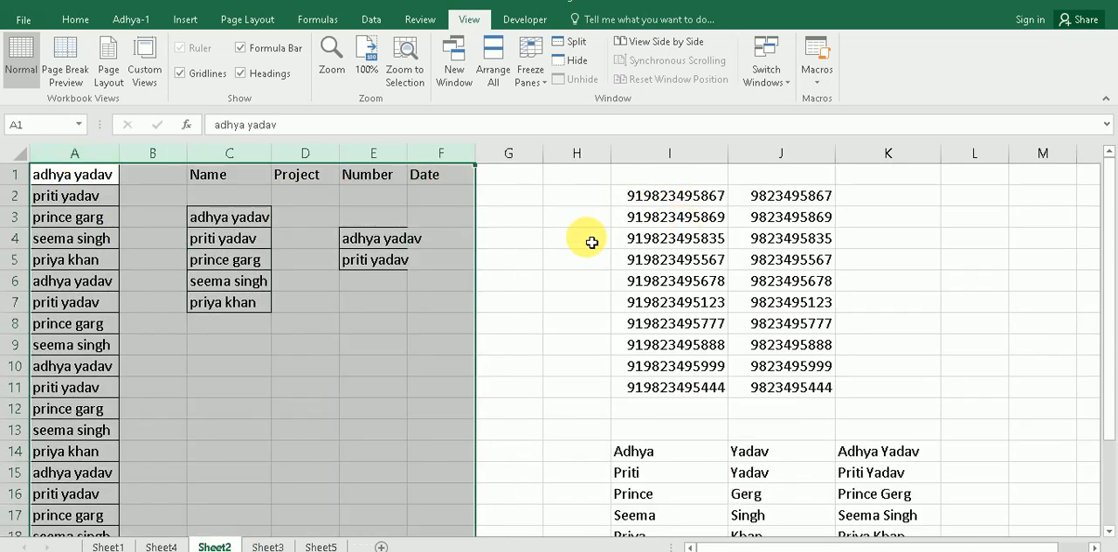
{"action": "key", "text": "alt+d"}
{"action": "key", "text": "f"}
{"action": "key", "text": "f"}
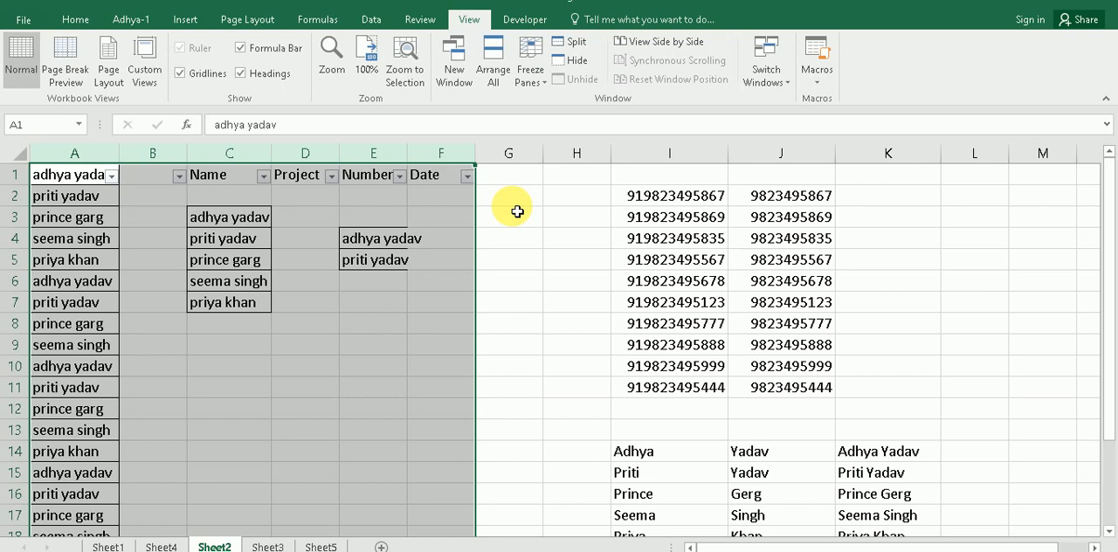
Step: Remove the filters from columns A to F and deselect the columns
{"action": "key", "text": "alt+d"}
{"action": "key", "text": "f"}
{"action": "key", "text": "f"}
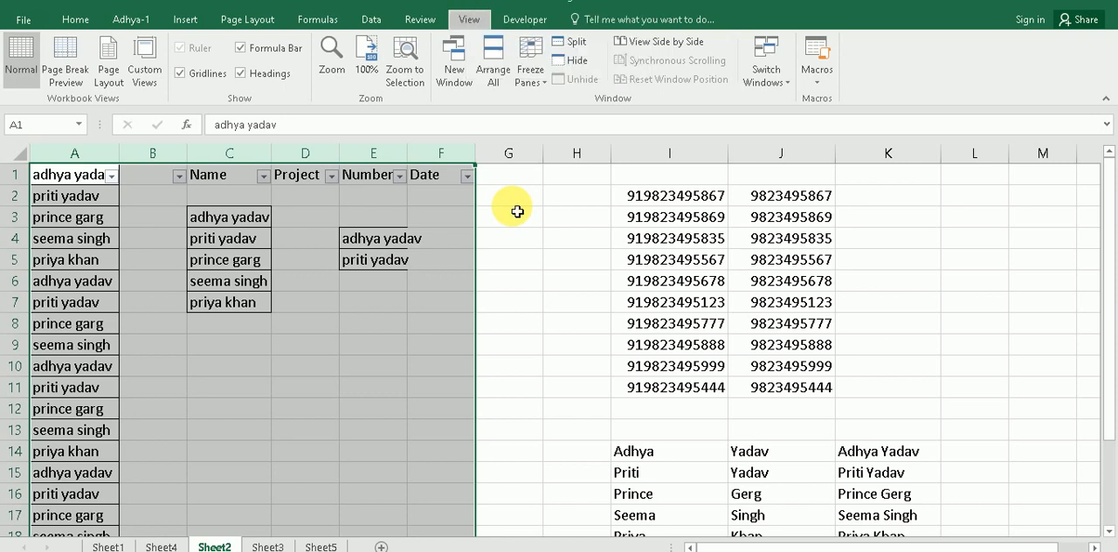
{"action": "left_click", "coordinate": [384, 298]}
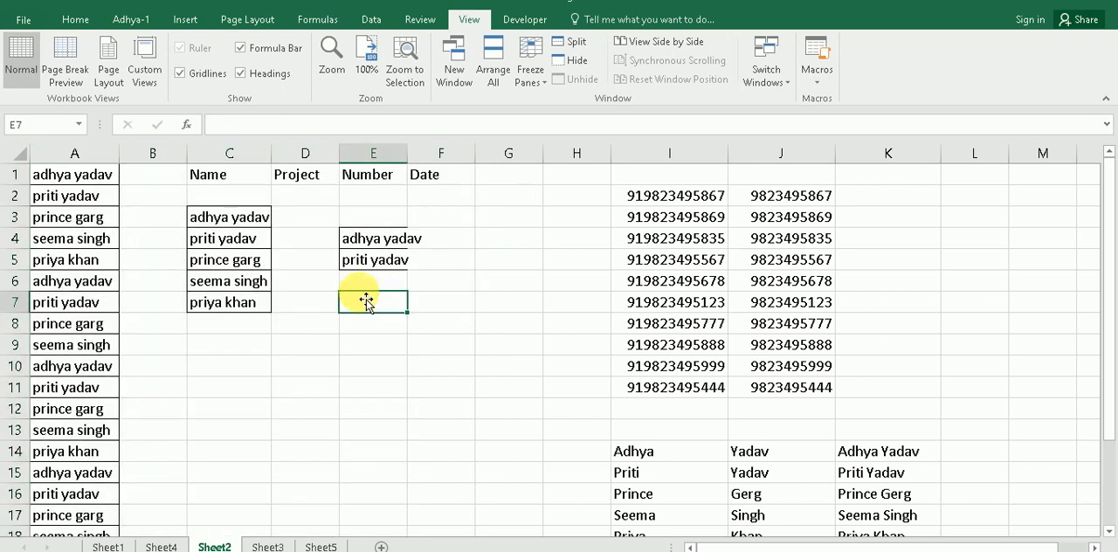
Step: Check the topic about adding formulas with the keyboard on Sheet1, and find the marks table on Sheet5 among the sheets
{"action": "left_click", "coordinate": [103, 546]}
{"action": "left_click", "coordinate": [147, 445]}
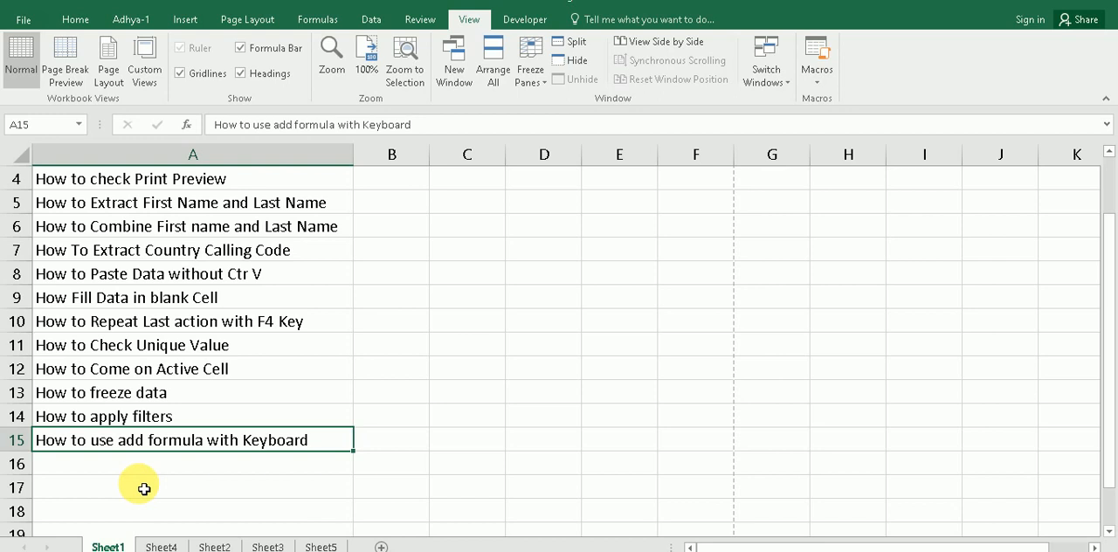
{"action": "left_click", "coordinate": [159, 546]}
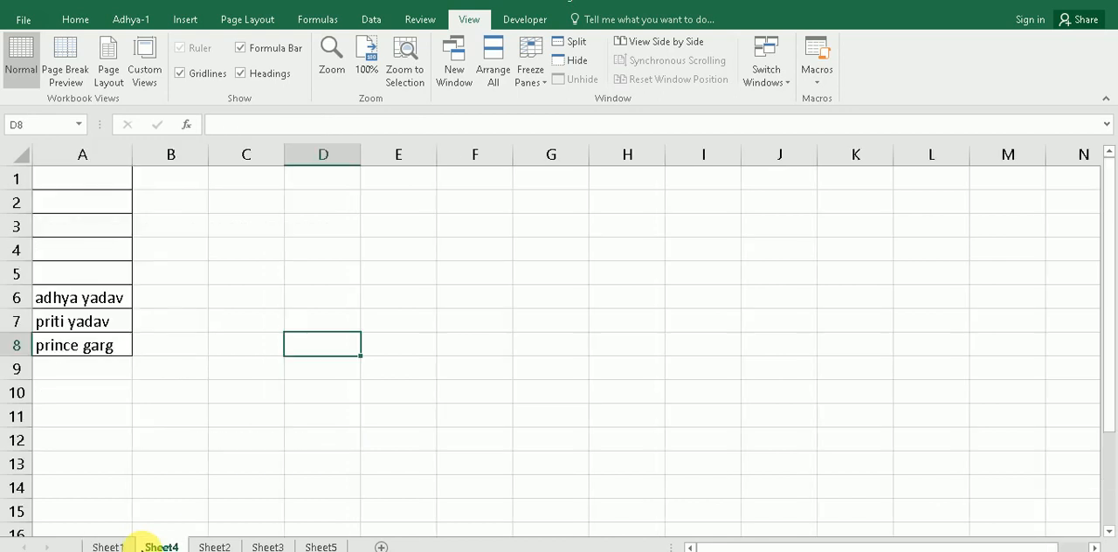
{"action": "left_click", "coordinate": [214, 545]}
{"action": "scroll", "coordinate": [323, 437], "scroll_direction": "down", "scroll_amount": 3}
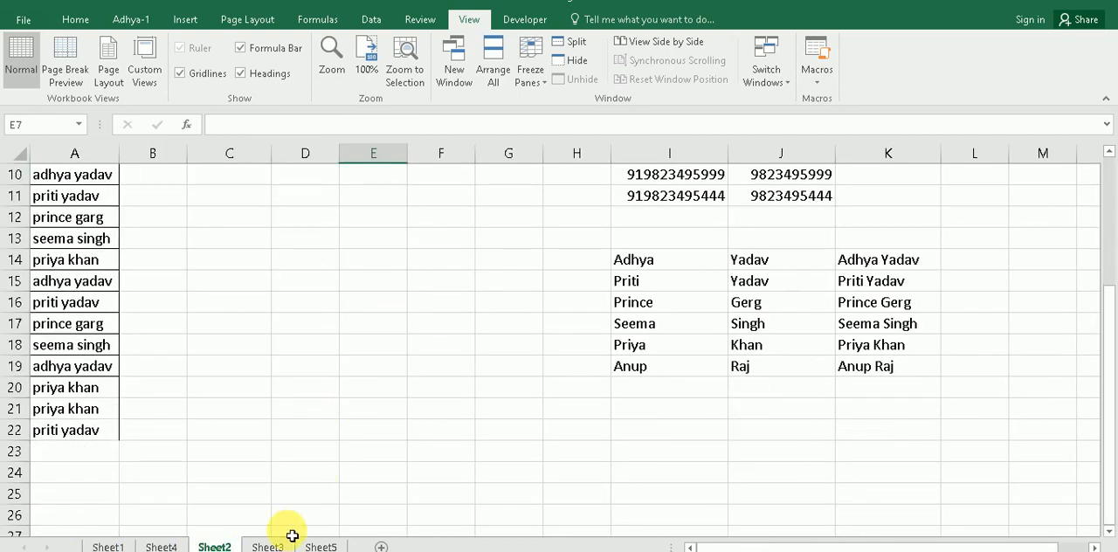
{"action": "left_click", "coordinate": [267, 546]}
{"action": "left_click", "coordinate": [309, 332]}
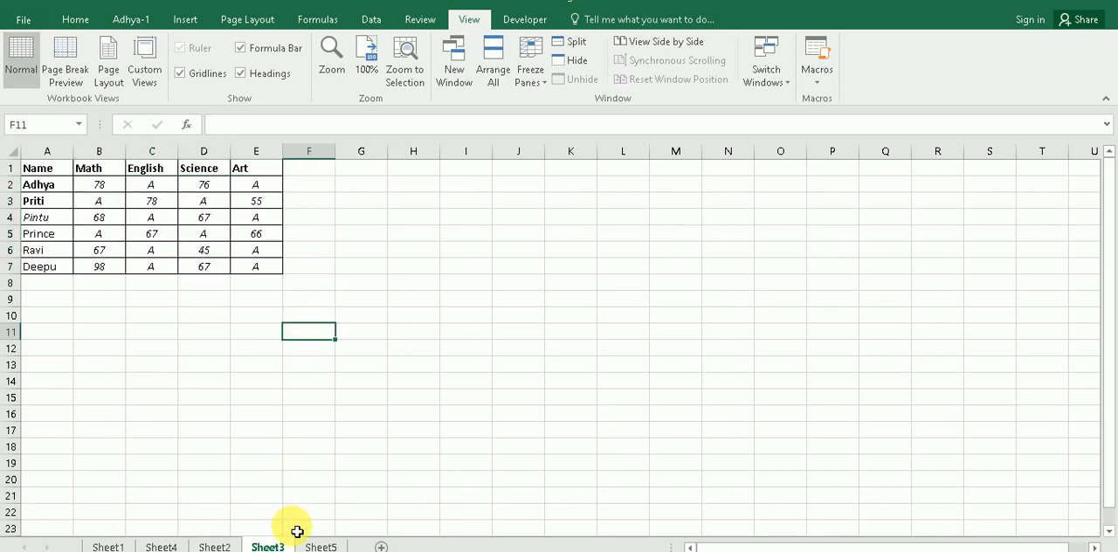
{"action": "left_click", "coordinate": [320, 546]}
{"action": "left_click", "coordinate": [251, 289]}
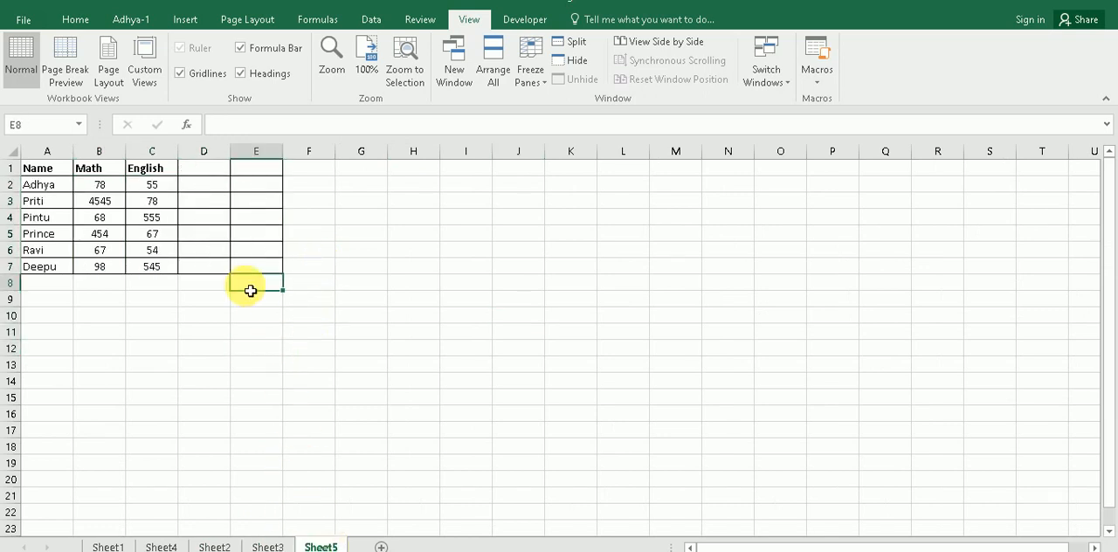
Step: Enter the typed formula =SUM(B2:C2) in D2 to add Adhya's Math and English marks, and clear the cell again
{"action": "left_click", "coordinate": [195, 185]}
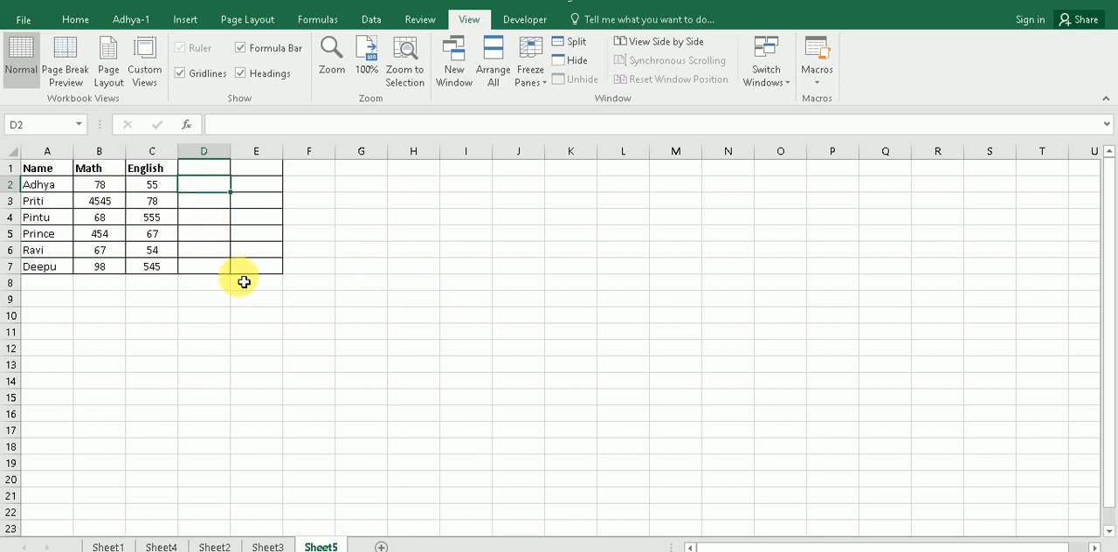
{"action": "type", "text": "="}
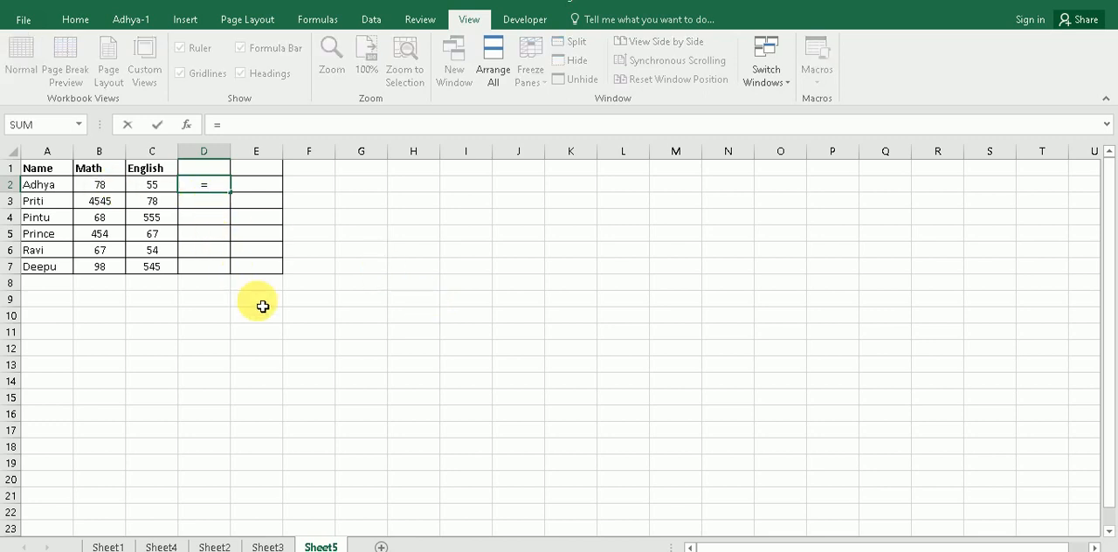
{"action": "type", "text": "sum"}
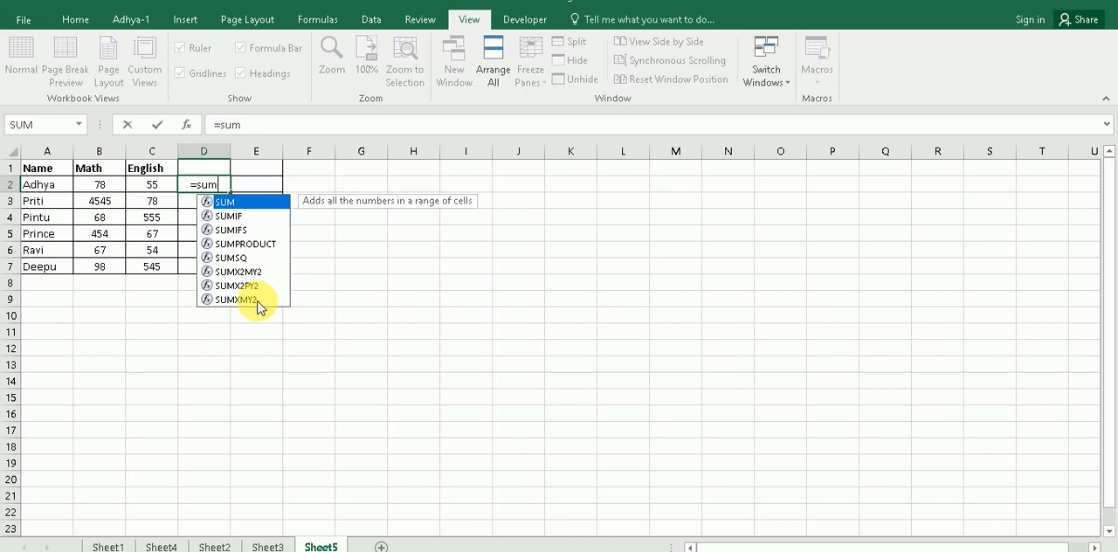
{"action": "key", "text": "Tab"}
{"action": "left_click_drag", "start_coordinate": [99, 185], "coordinate": [143, 186]}
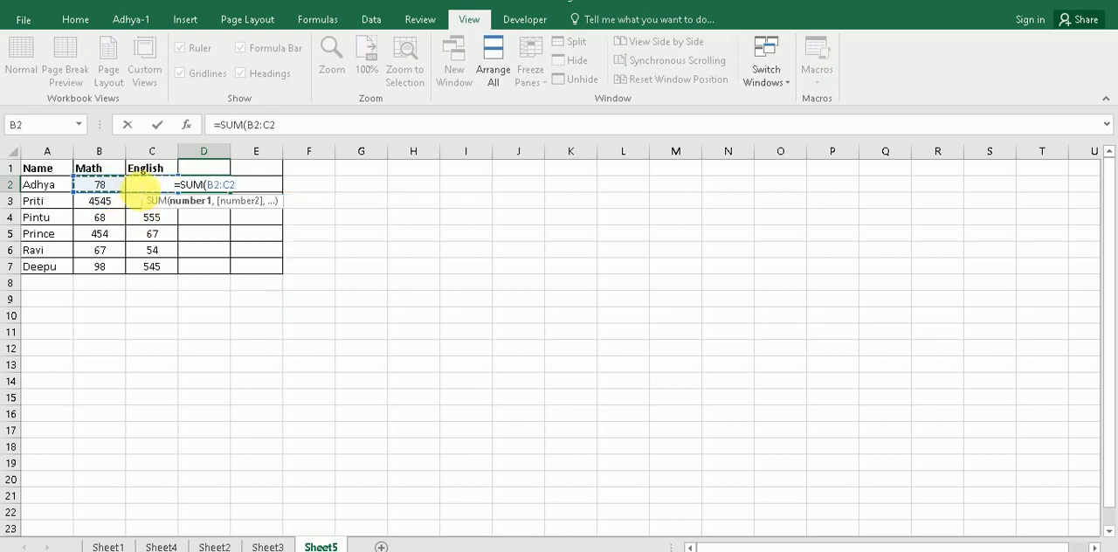
{"action": "key", "text": "Return"}
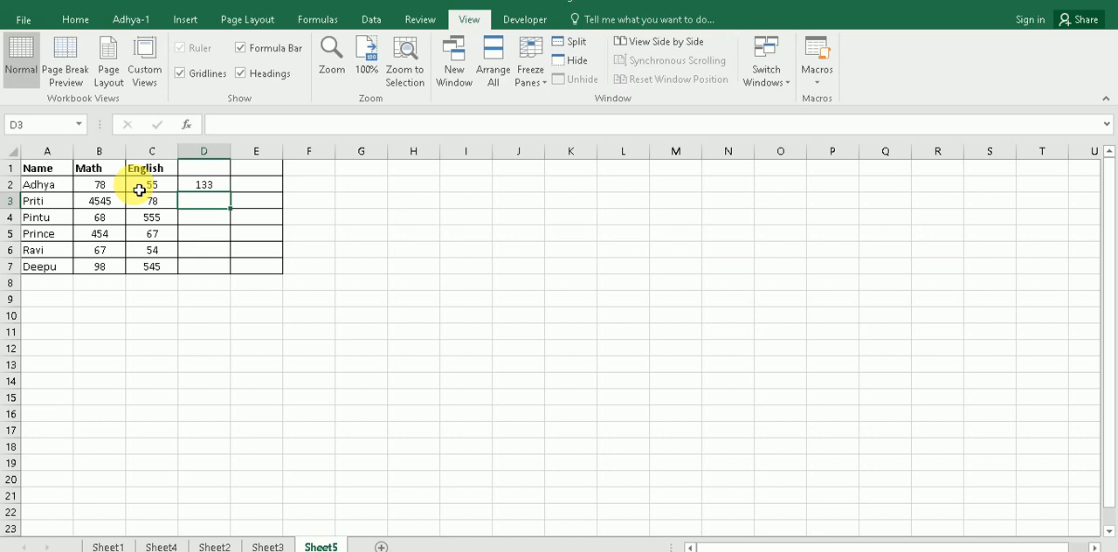
{"action": "key", "text": "Up"}
{"action": "key", "text": "Delete"}
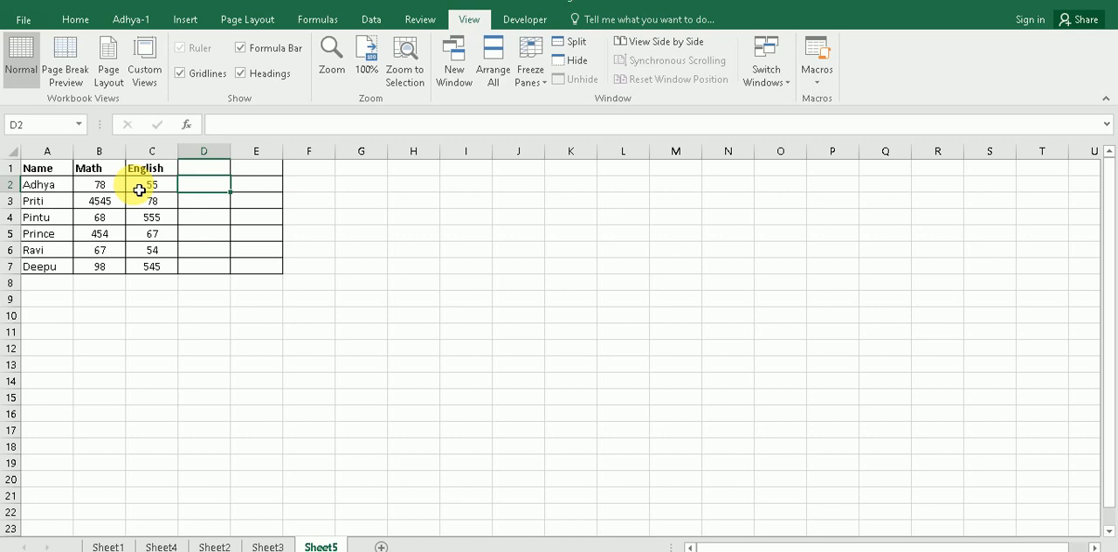
{"action": "left_click_drag", "start_coordinate": [114, 192], "coordinate": [149, 185]}
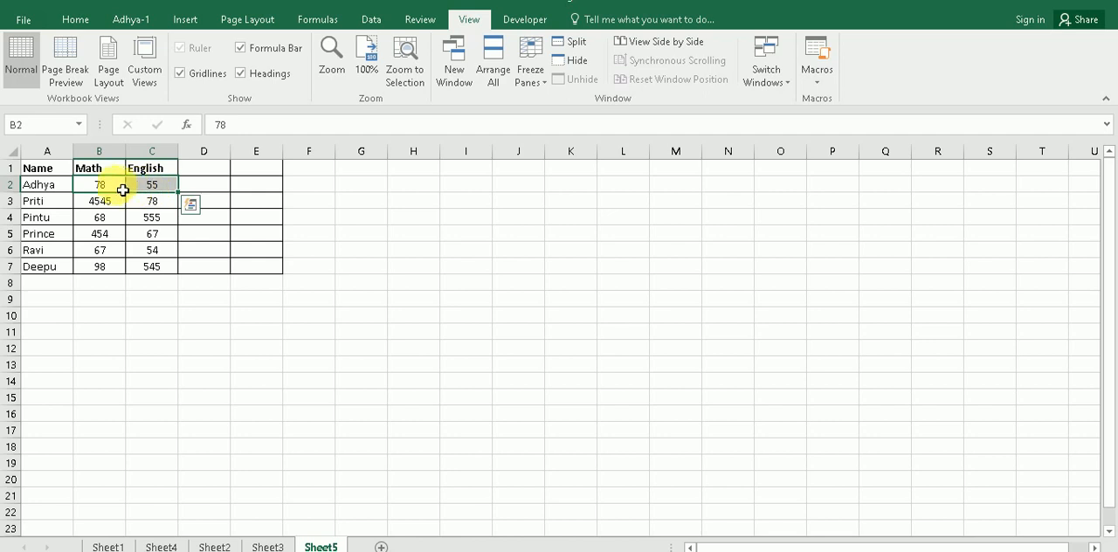
{"action": "left_click", "coordinate": [201, 188]}
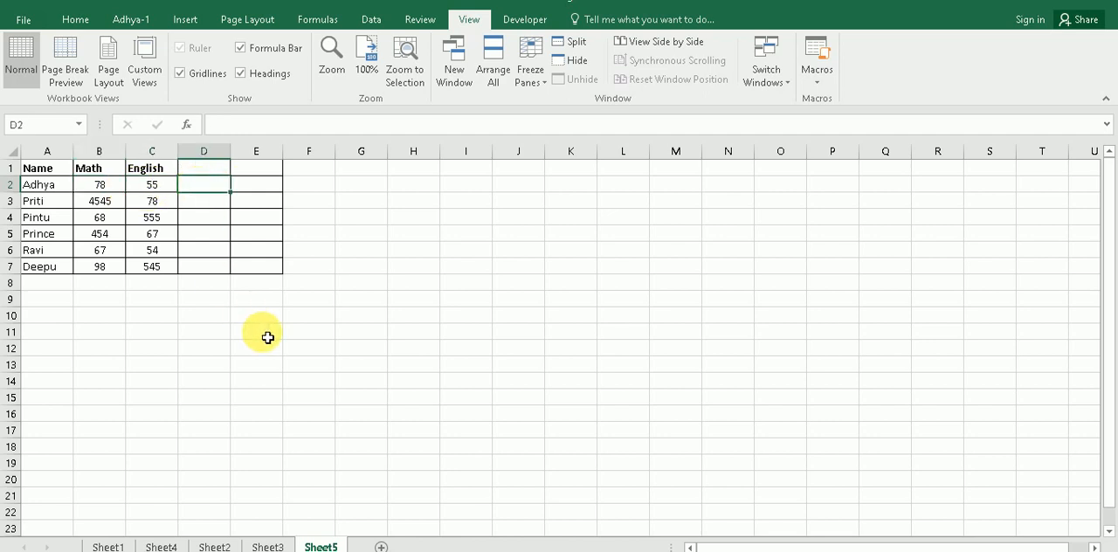
{"action": "left_click", "coordinate": [264, 334]}
{"action": "left_click", "coordinate": [219, 187]}
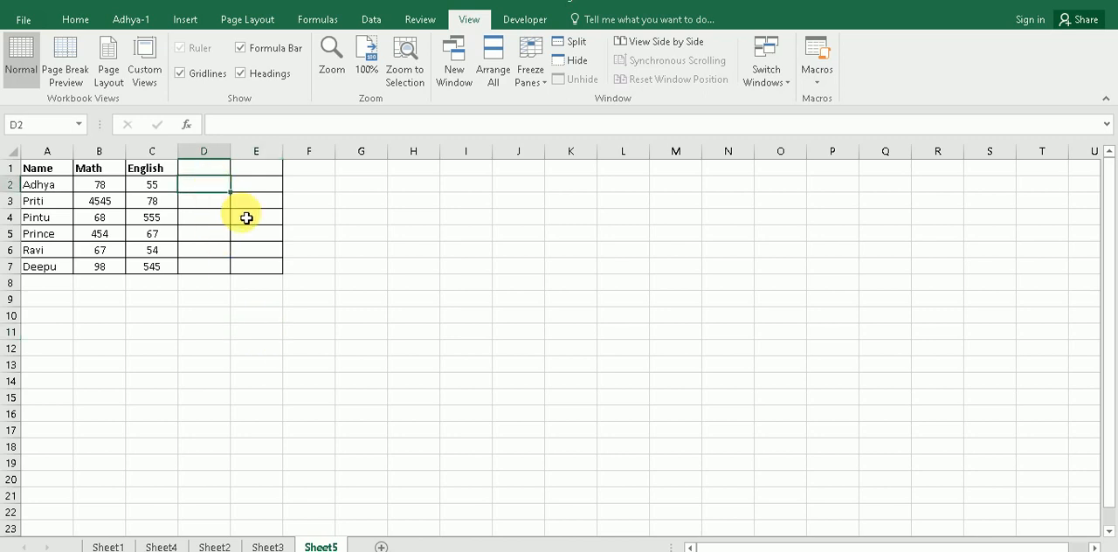
{"action": "key", "text": "ctrl+shift+plus"}
{"action": "left_click", "coordinate": [394, 376]}
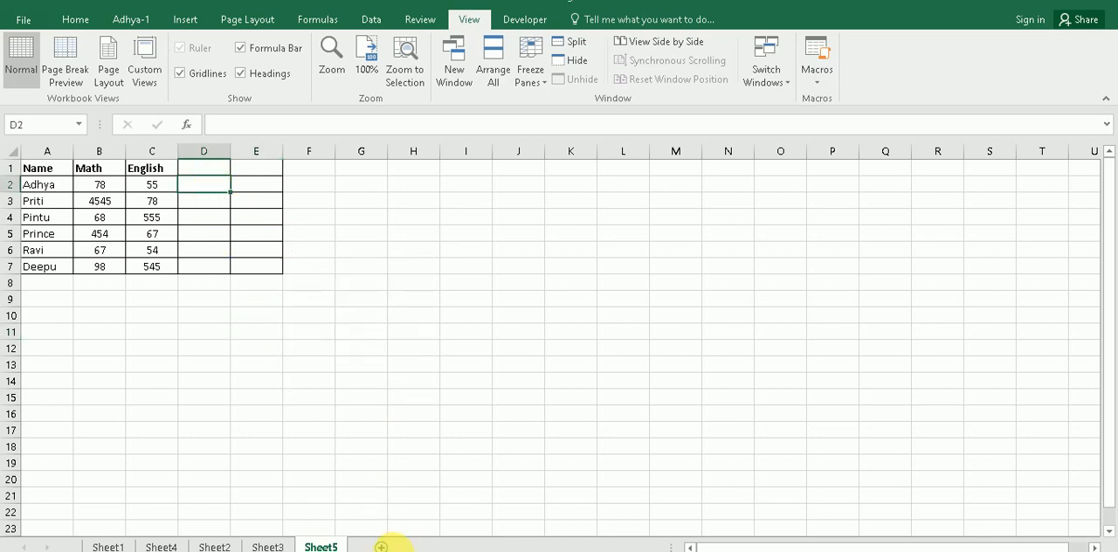
{"action": "key", "text": "F2"}
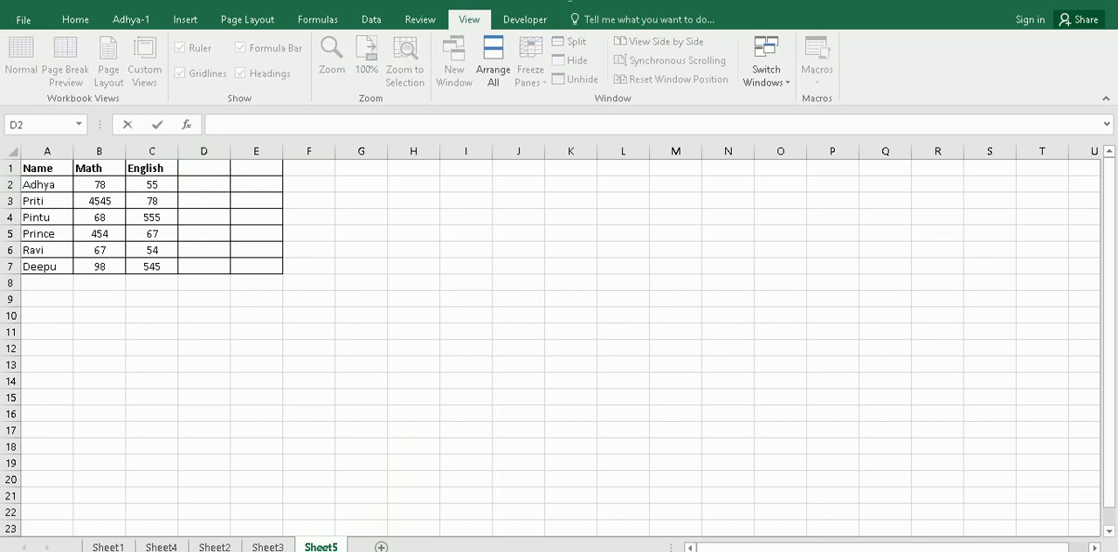
{"action": "left_click", "coordinate": [99, 186]}
{"action": "left_click", "coordinate": [148, 184]}
Step: Insert an AutoSum of B2:C2 in D2, and check the formula against the Math and English marks in row 2
{"action": "left_click", "coordinate": [209, 191]}
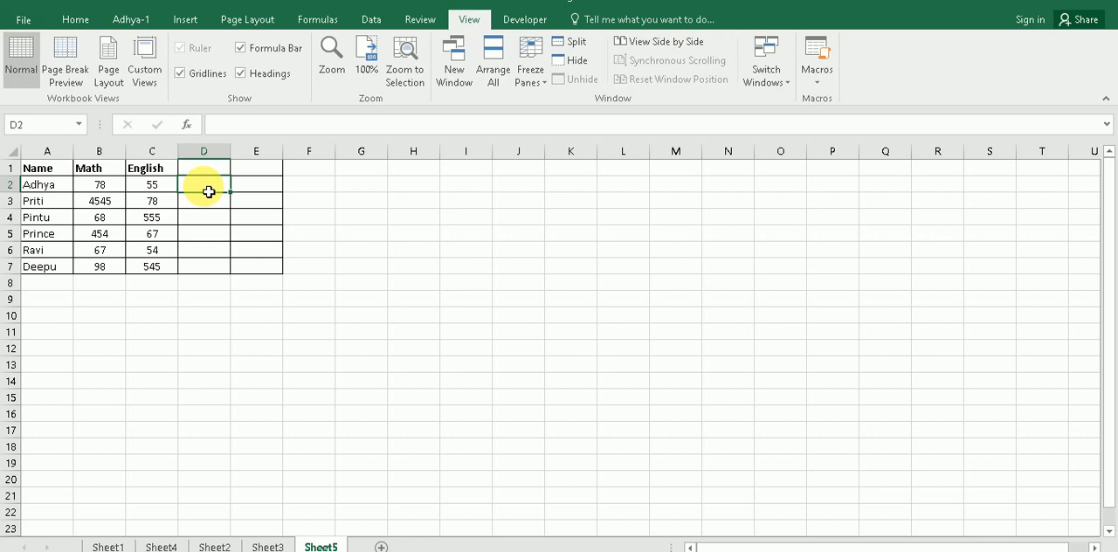
{"action": "key", "text": "alt+equal"}
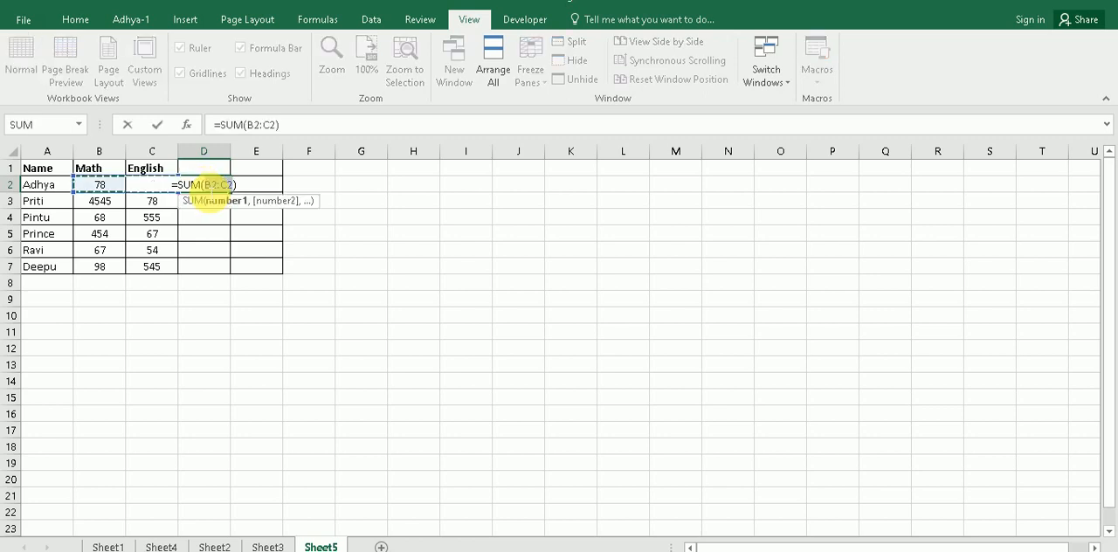
{"action": "key", "text": "Return"}
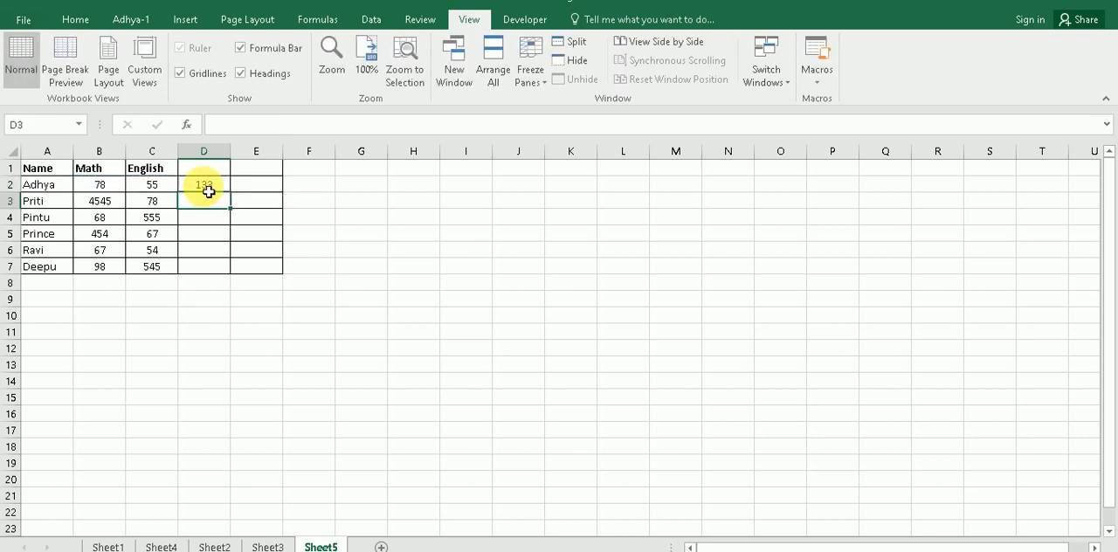
{"action": "left_click", "coordinate": [213, 182]}
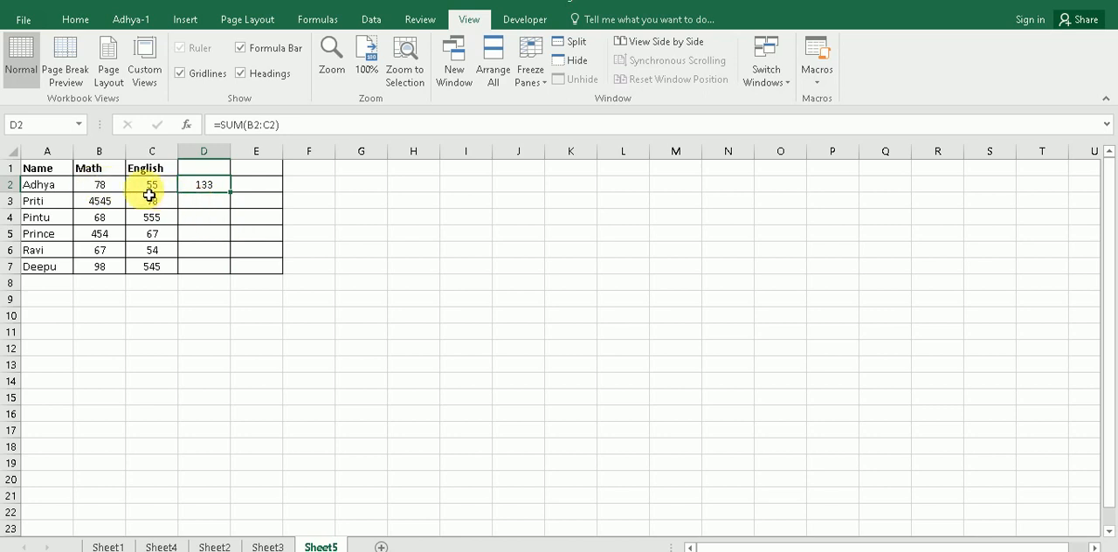
{"action": "left_click", "coordinate": [44, 189]}
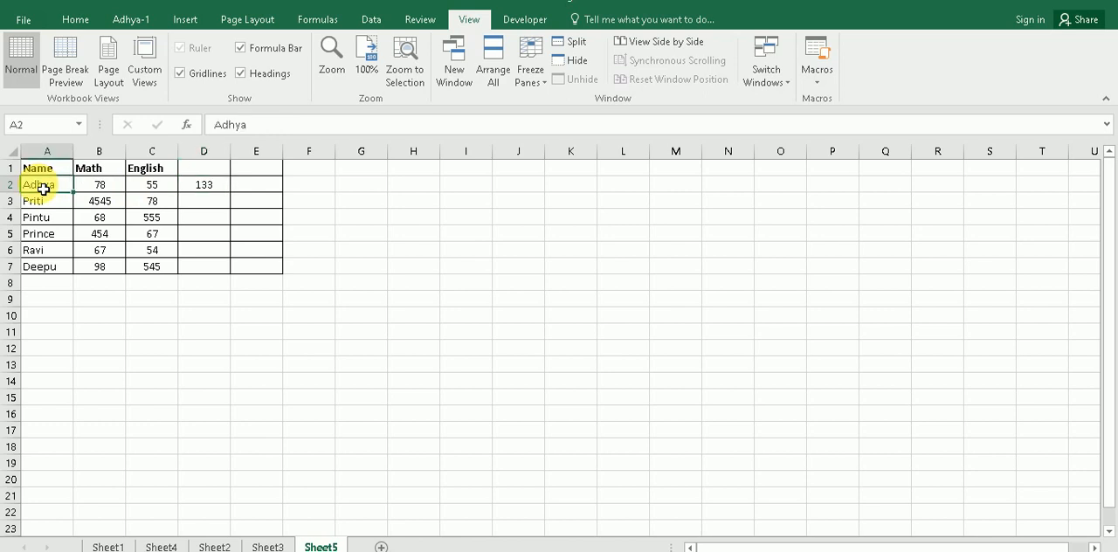
{"action": "left_click_drag", "start_coordinate": [105, 191], "coordinate": [147, 194]}
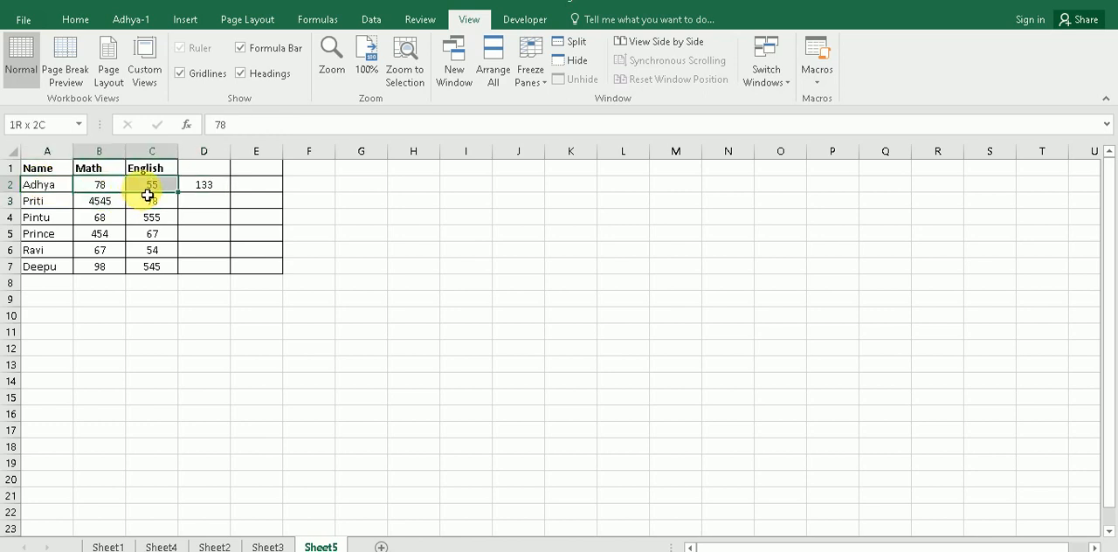
Step: Insert AutoSum totals below the Math column in B8 and below the English column in C8
{"action": "left_click", "coordinate": [150, 287]}
{"action": "left_click", "coordinate": [106, 292]}
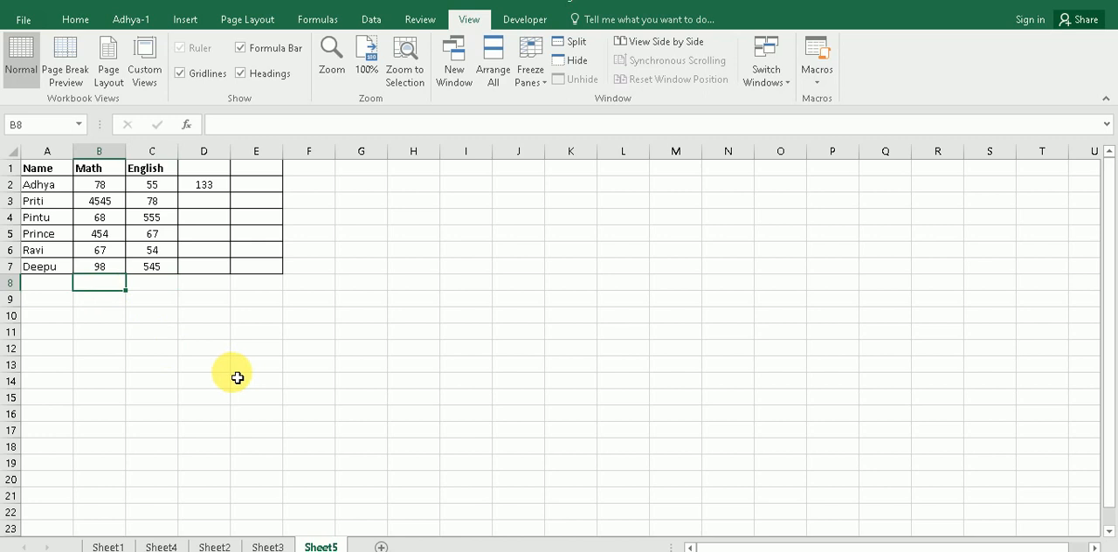
{"action": "key", "text": "alt+equal"}
{"action": "key", "text": "Return"}
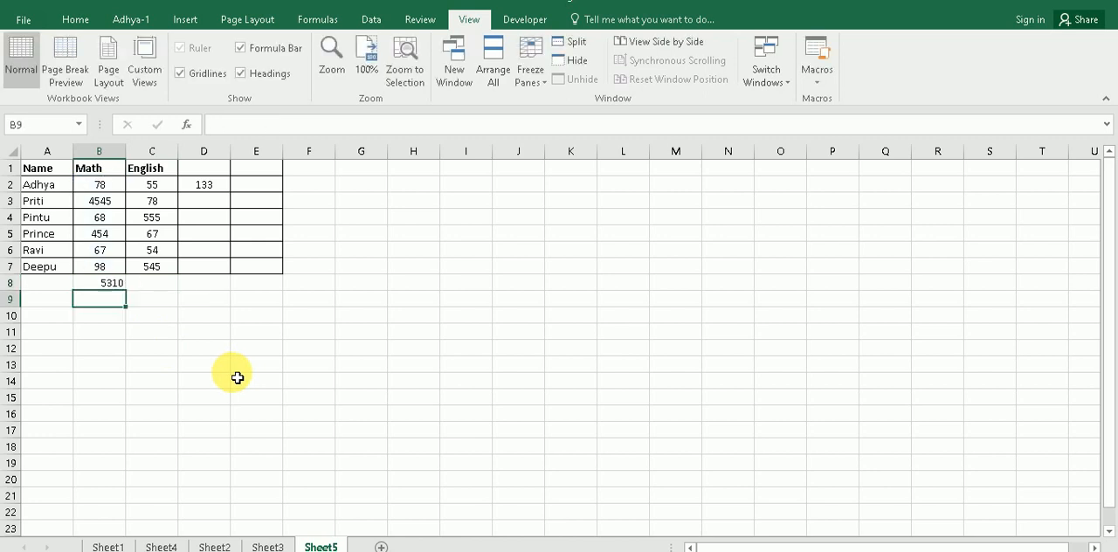
{"action": "key", "text": "Right"}
{"action": "key", "text": "Up"}
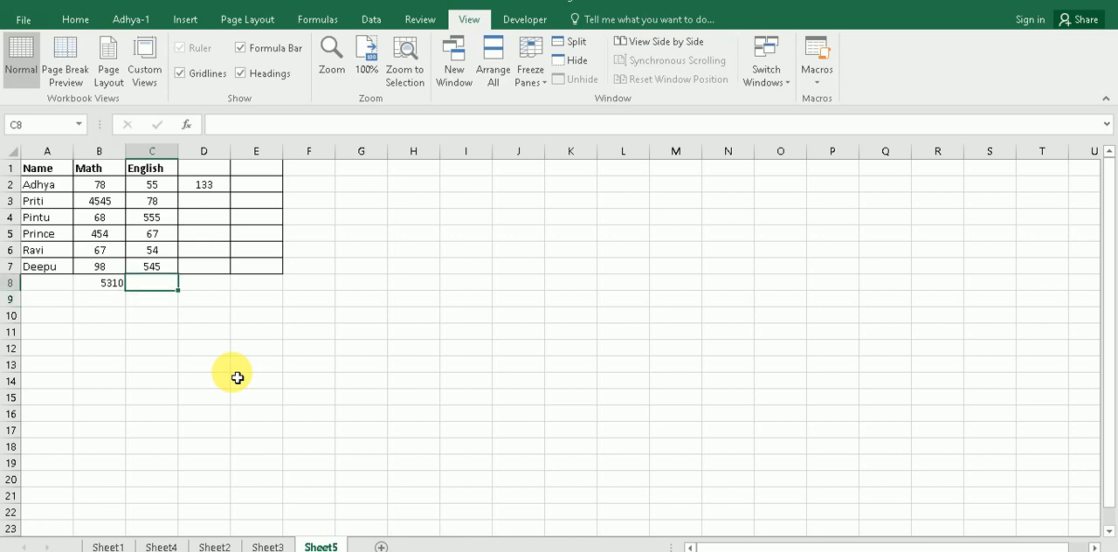
{"action": "key", "text": "alt+equal"}
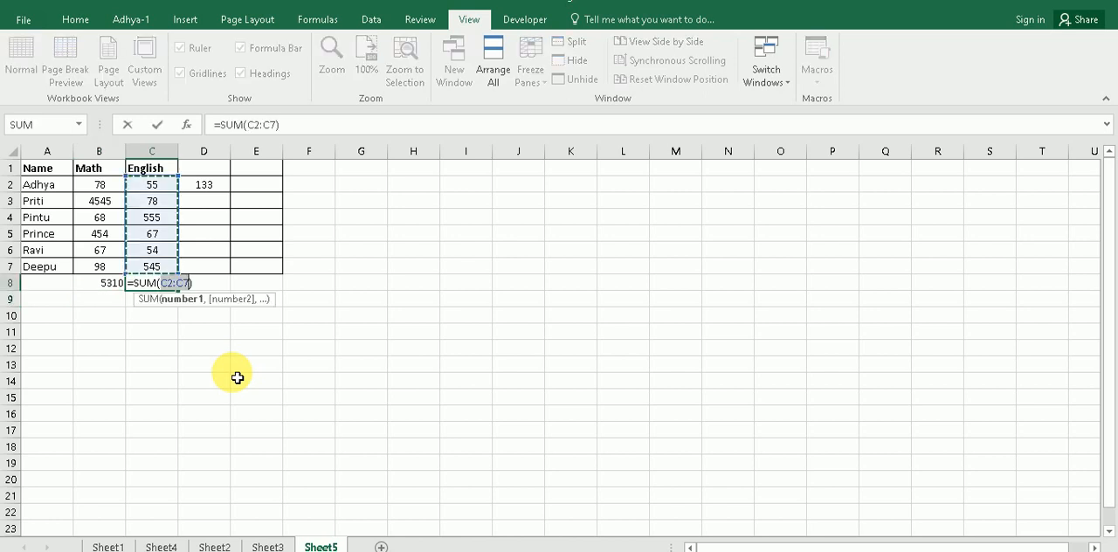
{"action": "key", "text": "Return"}
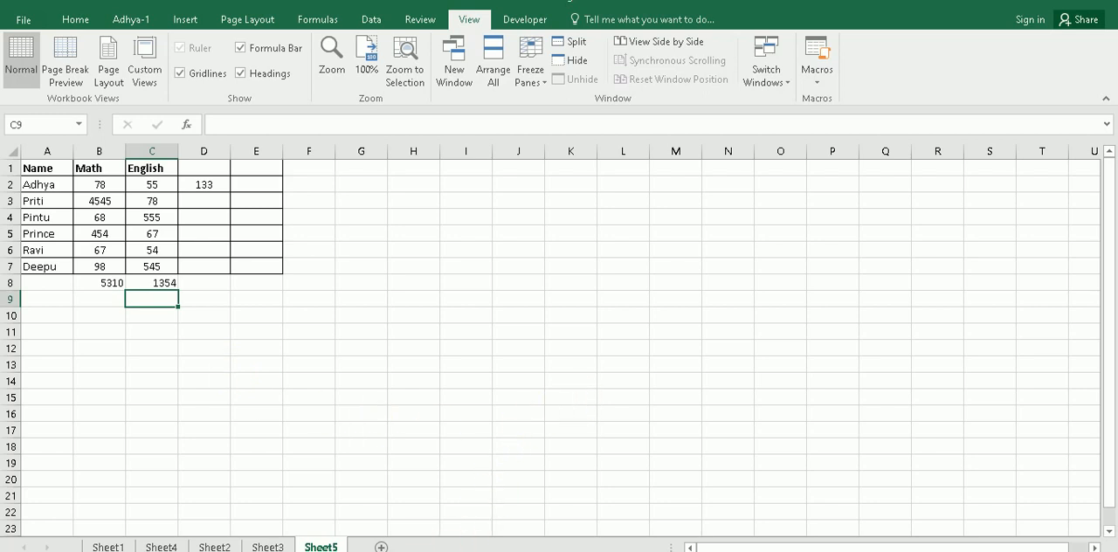
{"action": "left_click", "coordinate": [463, 551]}
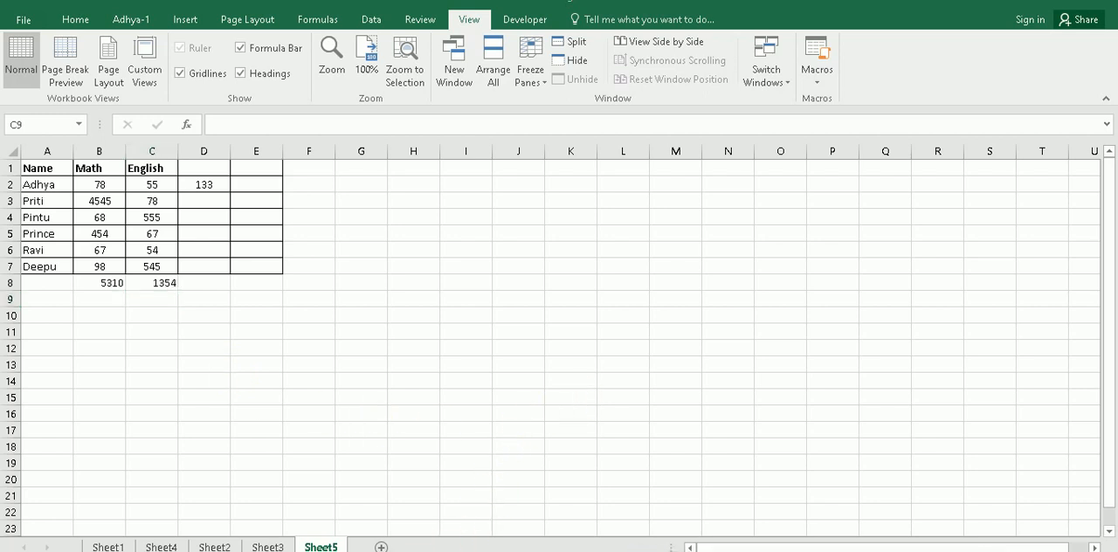
{"action": "left_click", "coordinate": [463, 551]}
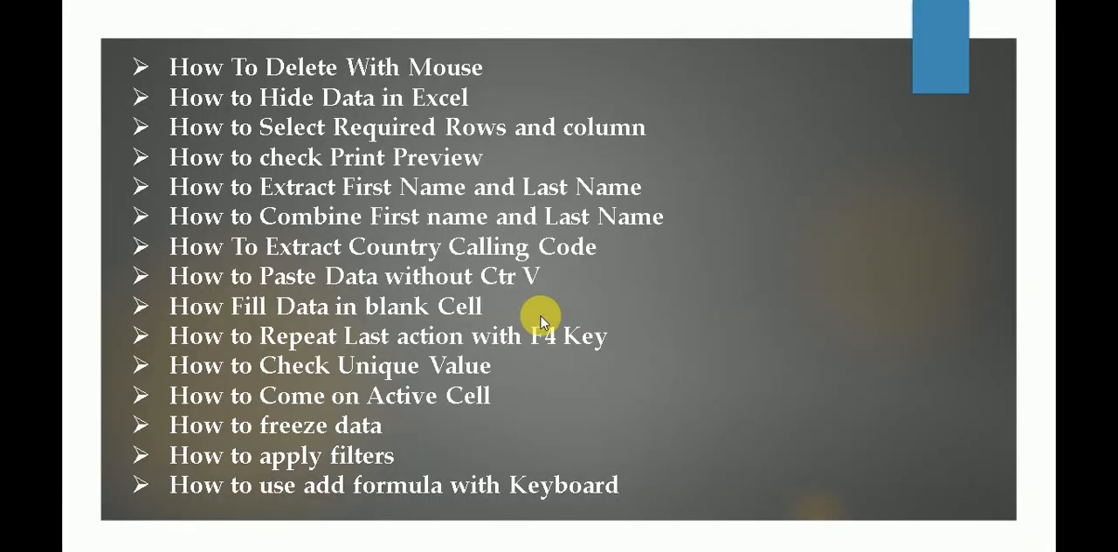
{"action": "left_click", "coordinate": [920, 551]}
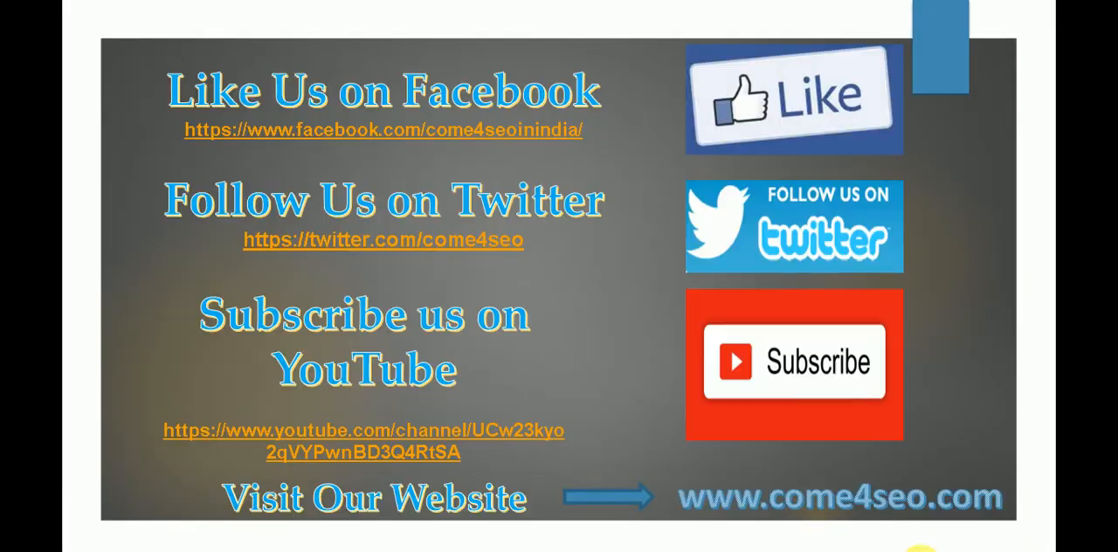
{"action": "left_click", "coordinate": [919, 550]}
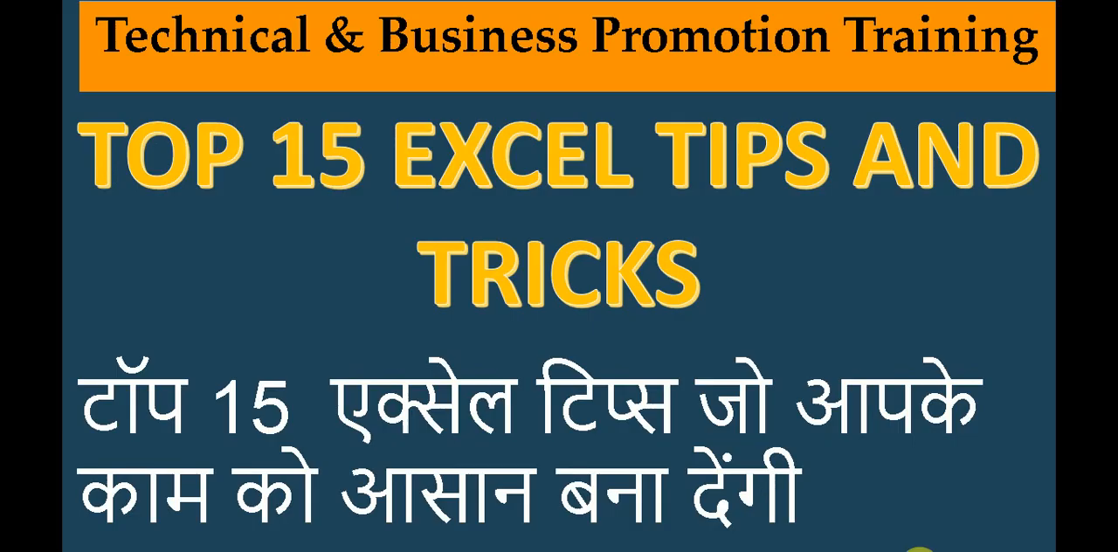